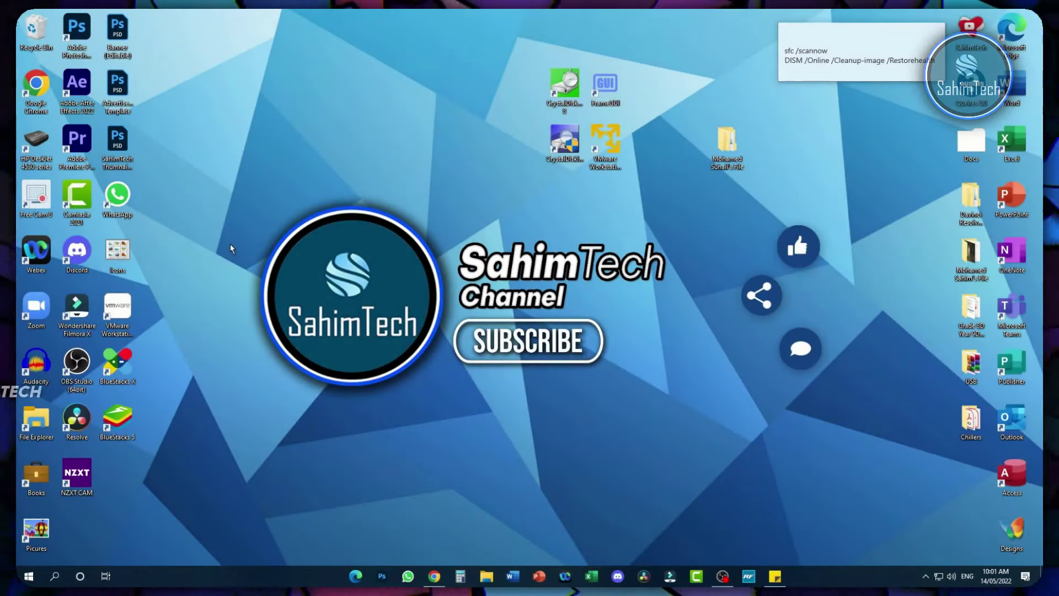
Find the restore point settings and limit System Protection's maximum disk usage on Local Disk (C:) to 2% (9.29 GB).
{"action": "key", "text": "super+s"}
{"action": "type", "text": "creat"}
{"action": "key", "text": "Return"}
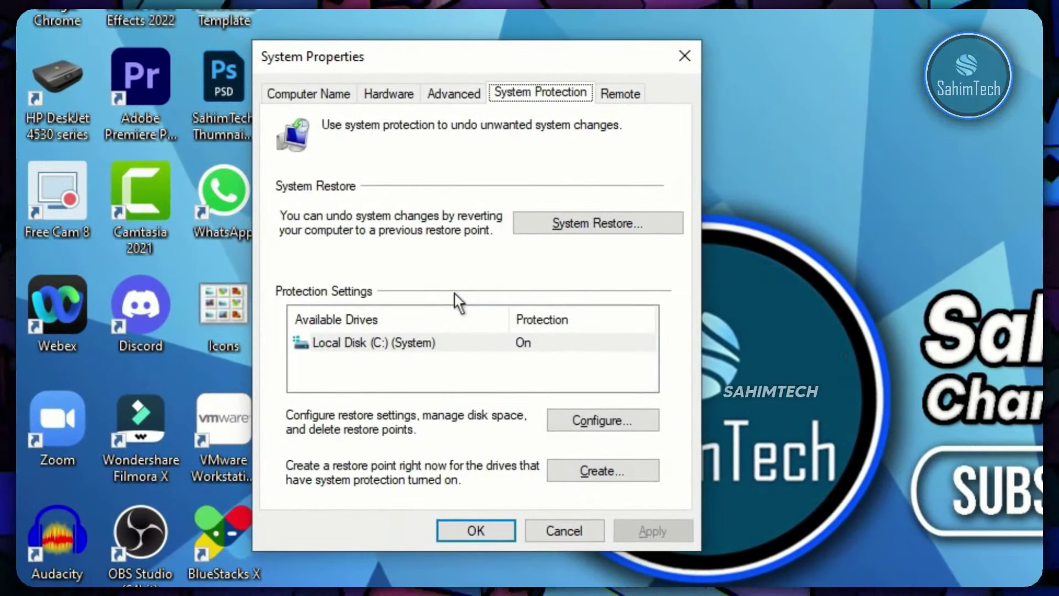
{"action": "left_click", "coordinate": [571, 420]}
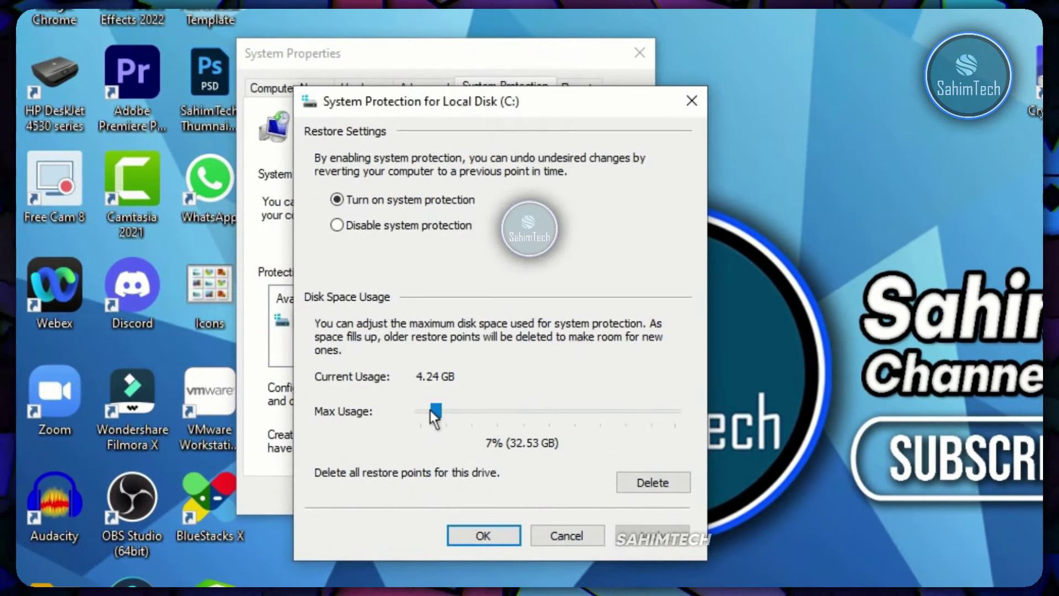
{"action": "mouse_move", "coordinate": [430, 409]}
{"action": "left_mouse_down"}
{"action": "mouse_move", "coordinate": [519, 418]}
{"action": "mouse_move", "coordinate": [427, 417]}
{"action": "left_mouse_up"}
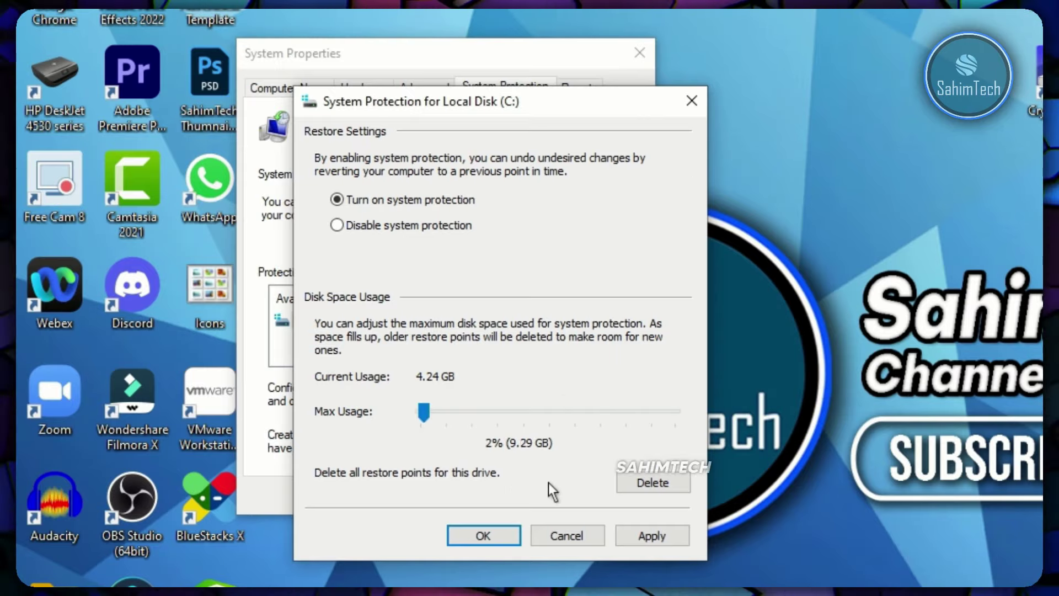
{"action": "left_click", "coordinate": [640, 536]}
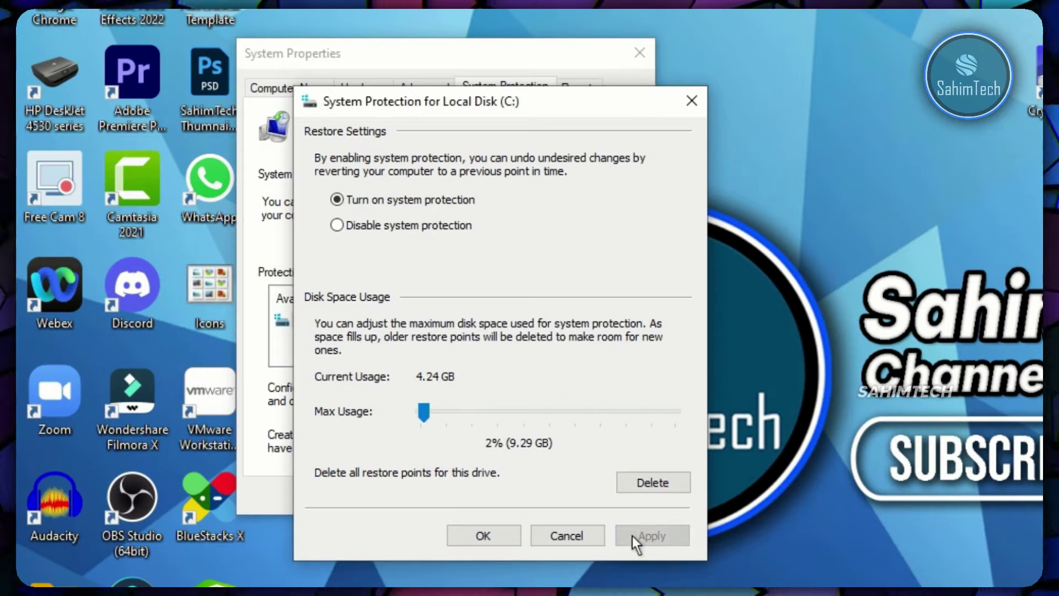
{"action": "left_click", "coordinate": [468, 529]}
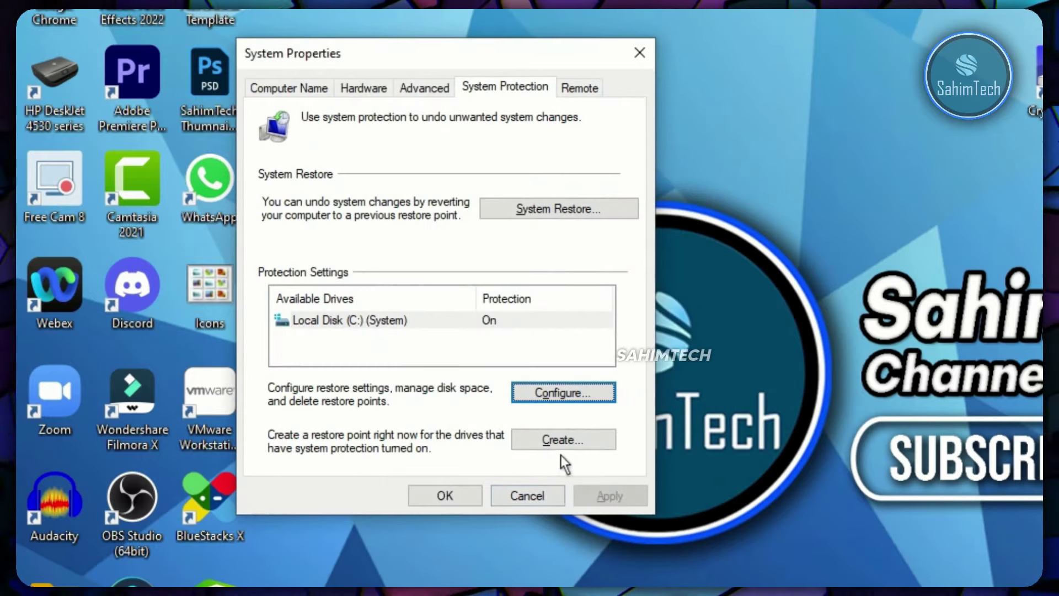
Create a restore point described as "Take me back in time" and close System Properties.
{"action": "left_click", "coordinate": [572, 446]}
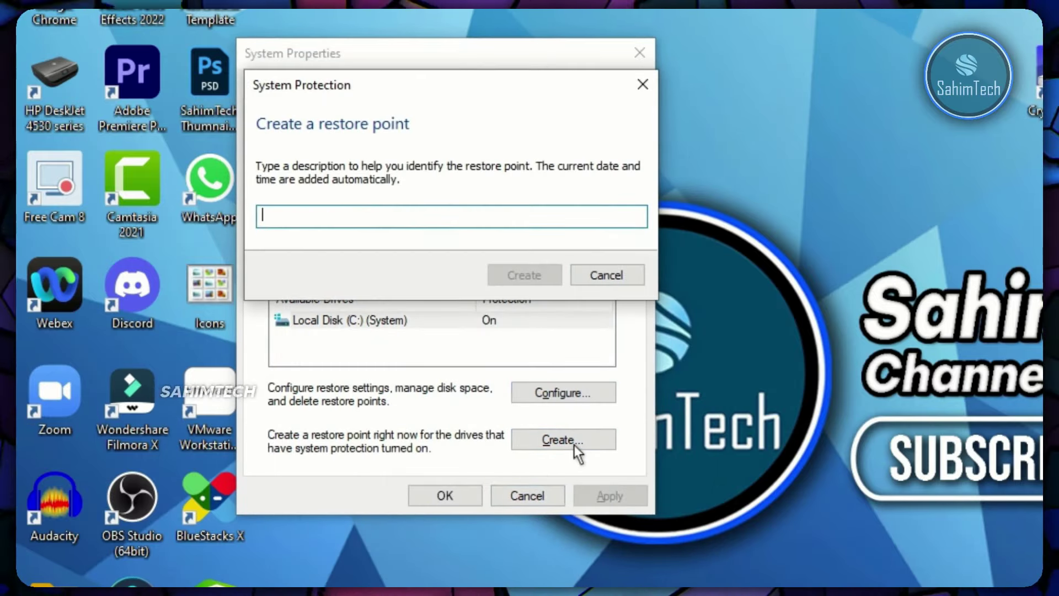
{"action": "type", "text": "T"}
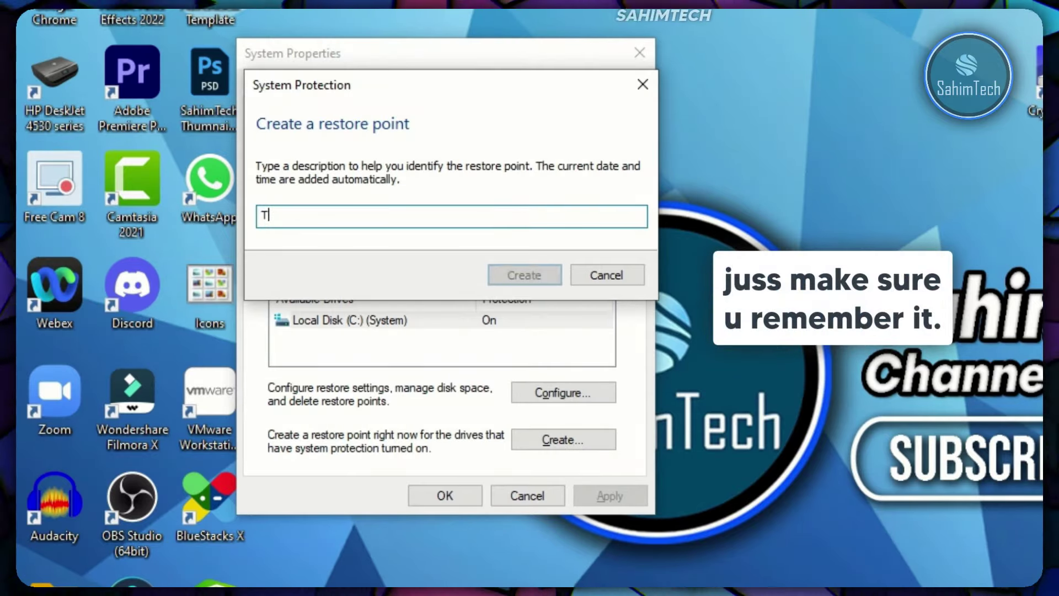
{"action": "type", "text": "ake me back in time"}
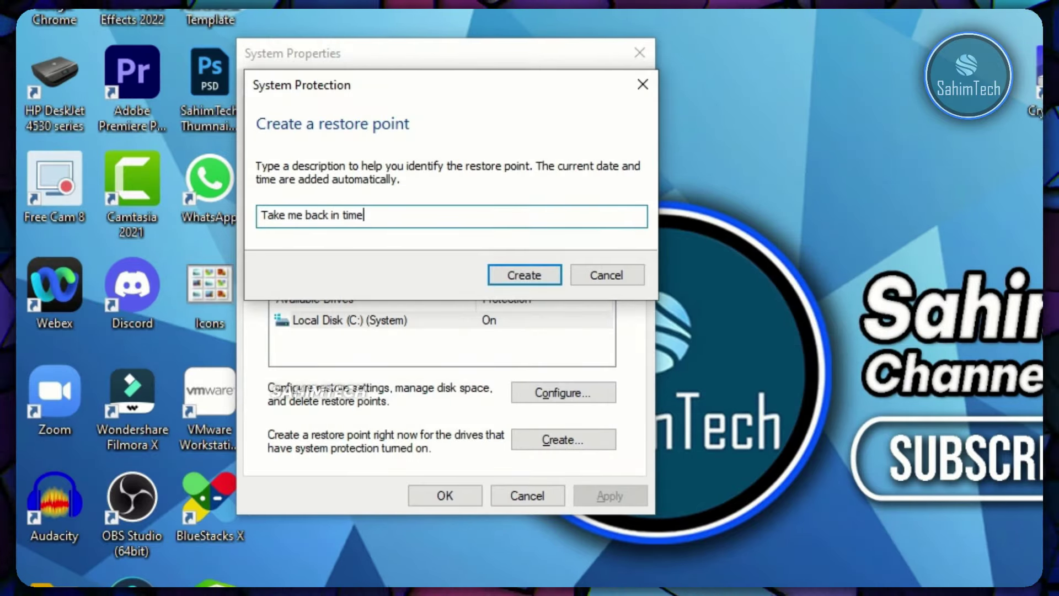
{"action": "left_click", "coordinate": [553, 284]}
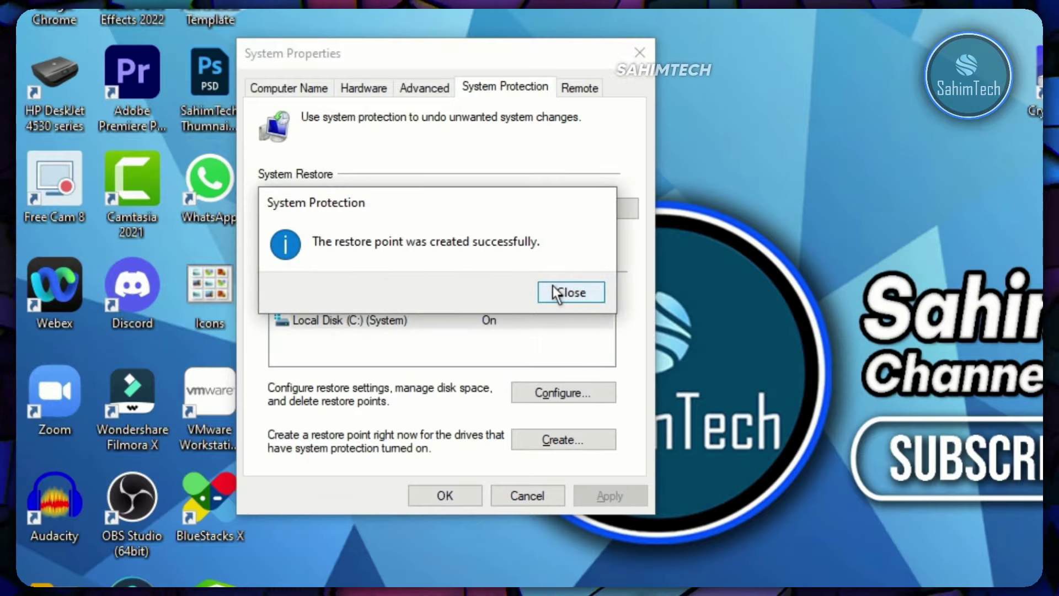
{"action": "left_click", "coordinate": [553, 286]}
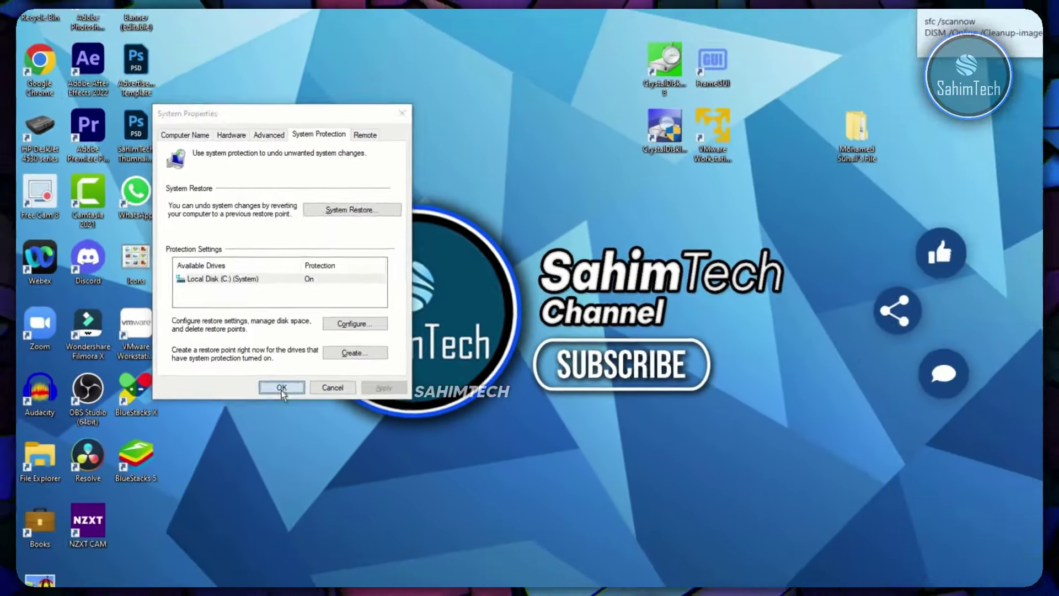
{"action": "left_click", "coordinate": [445, 495]}
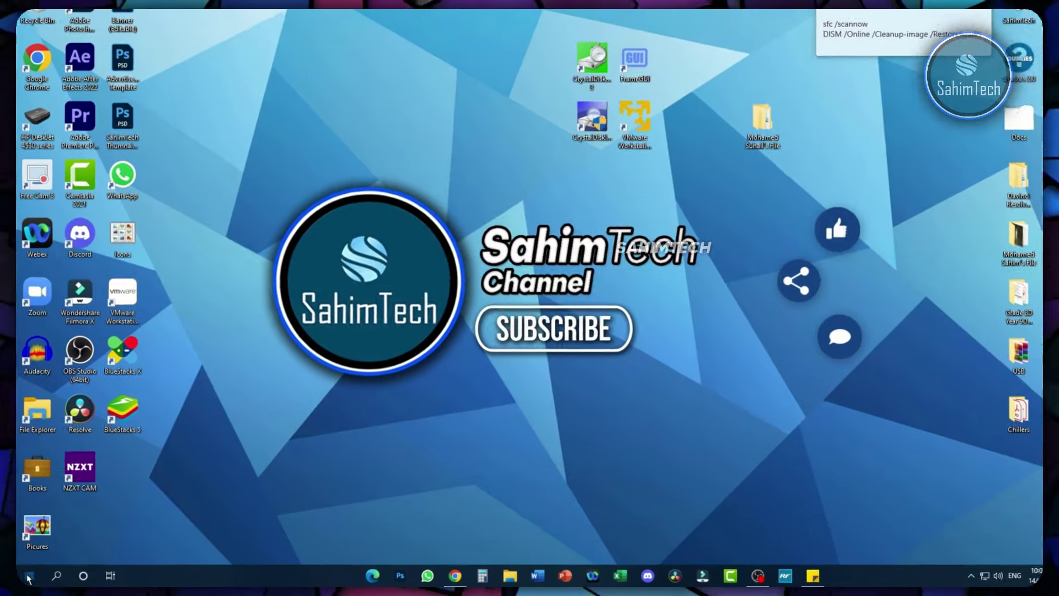
In the system's notification settings, turn off notifications from apps and other senders and the suggestions to finish setting up the device.
{"action": "left_click", "coordinate": [28, 576]}
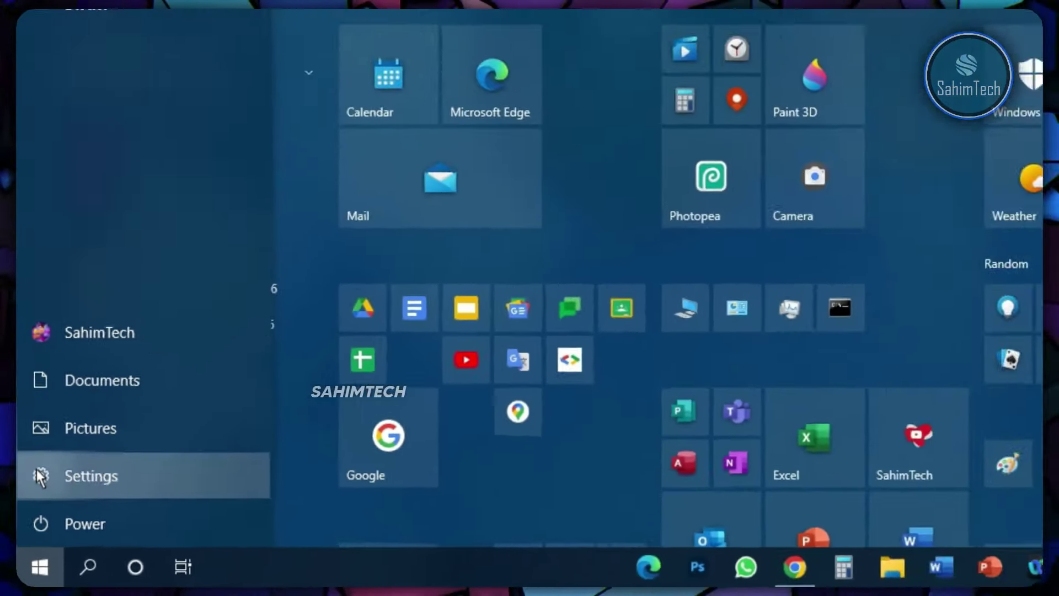
{"action": "left_click", "coordinate": [61, 387]}
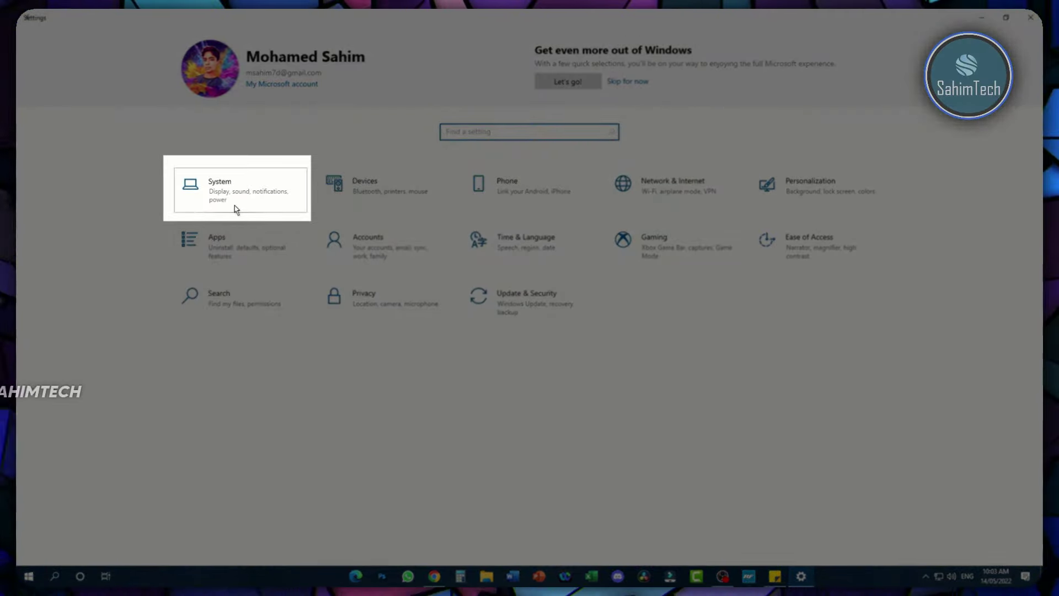
{"action": "left_click", "coordinate": [236, 209]}
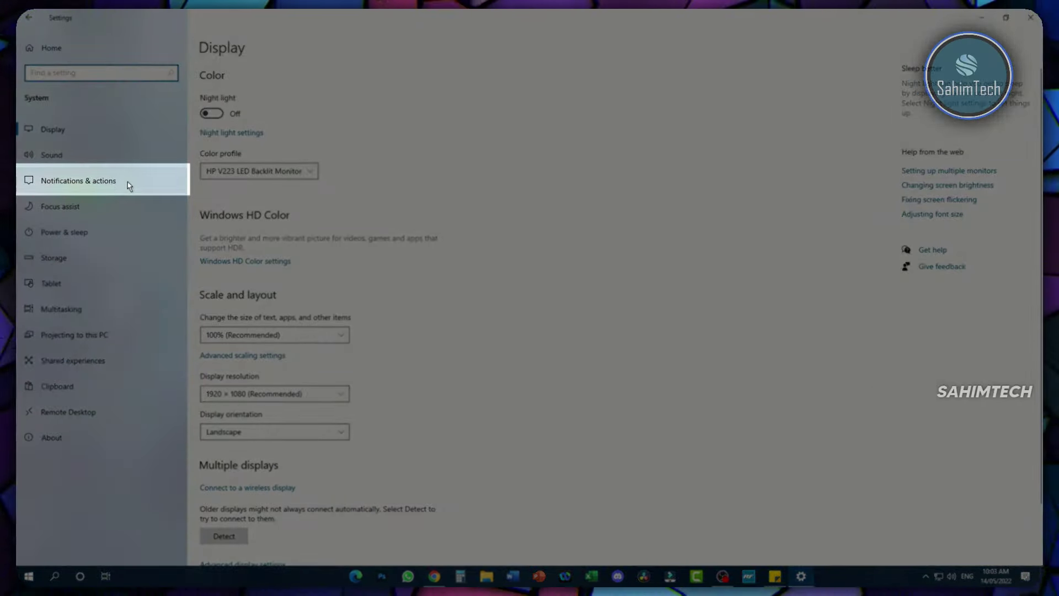
{"action": "left_click", "coordinate": [127, 182]}
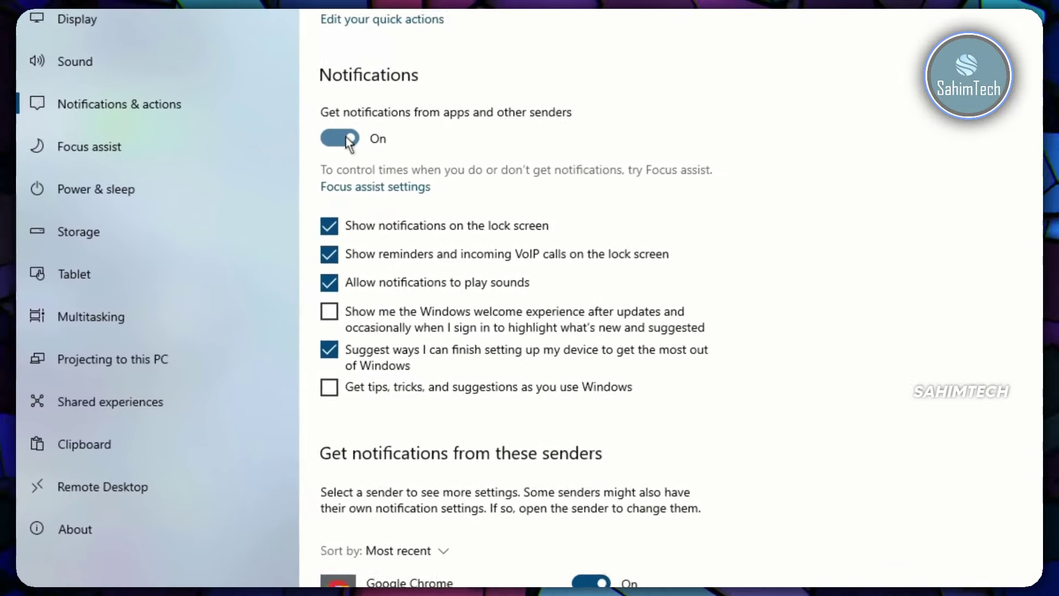
{"action": "left_click", "coordinate": [377, 126]}
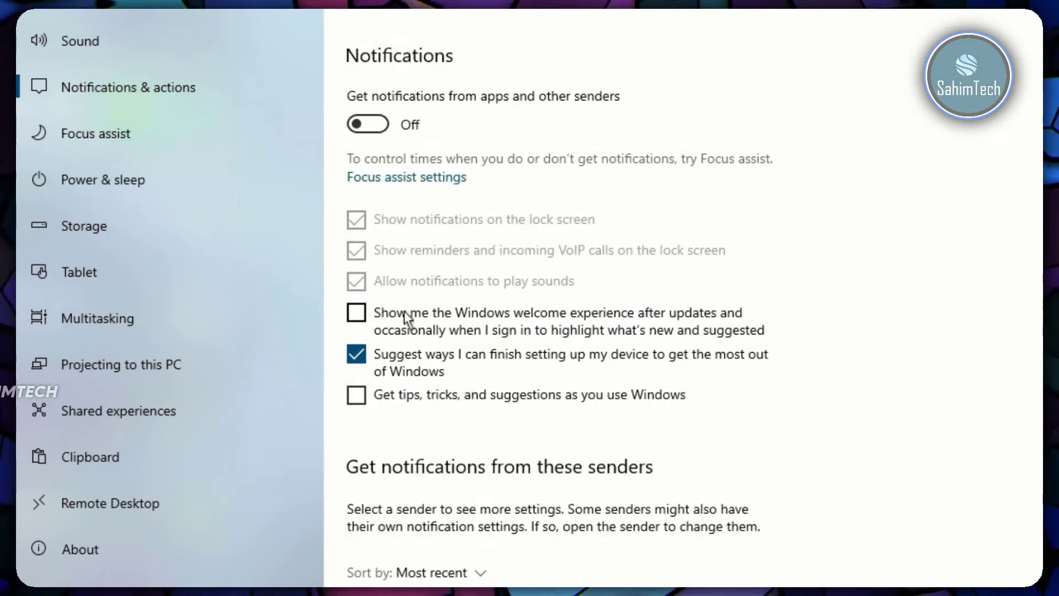
{"action": "left_click", "coordinate": [414, 359]}
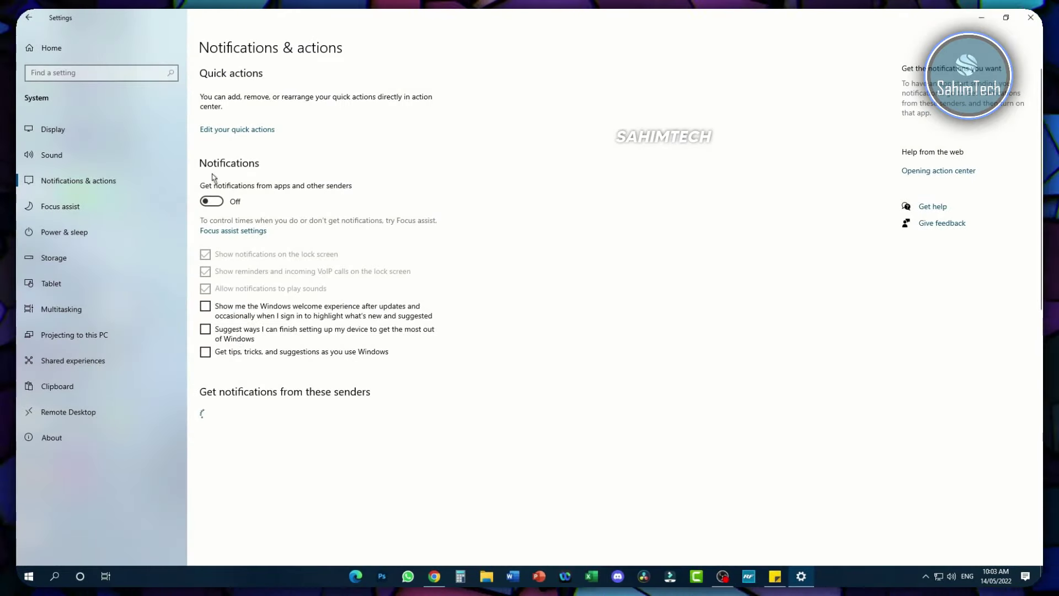
Turn Focus assist off and disable all four of its automatic rules.
{"action": "left_click", "coordinate": [144, 213]}
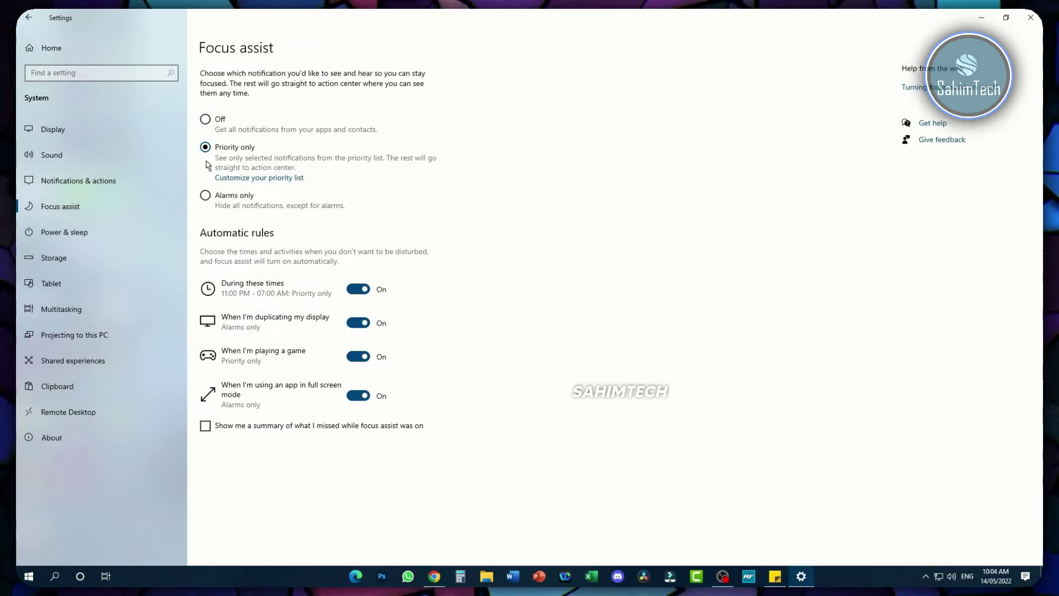
{"action": "left_click", "coordinate": [206, 123]}
{"action": "left_click", "coordinate": [359, 293]}
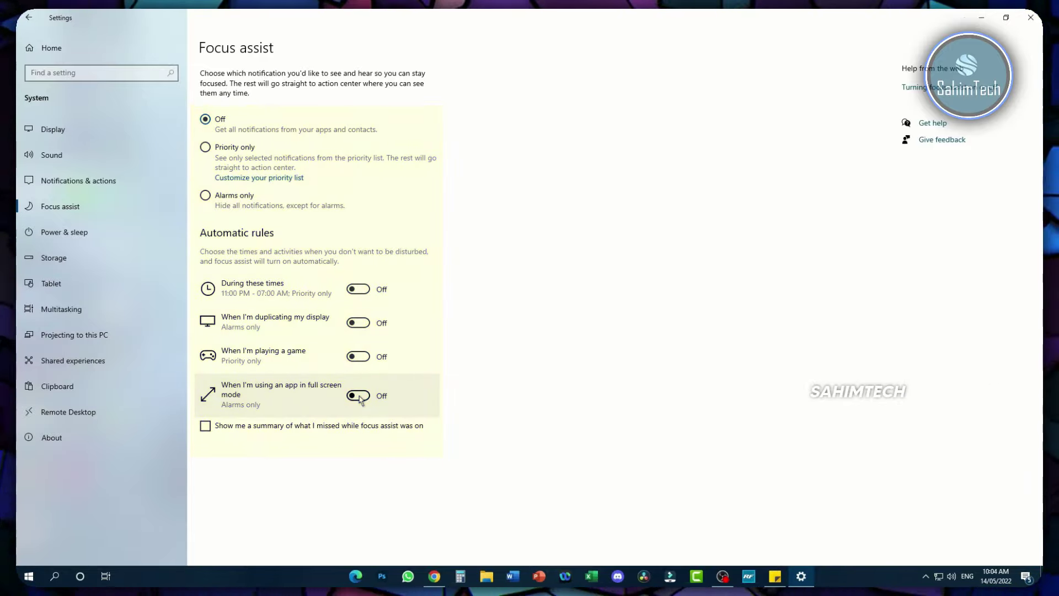
Turn off Snap windows in the Multitasking settings.
{"action": "left_click", "coordinate": [149, 313]}
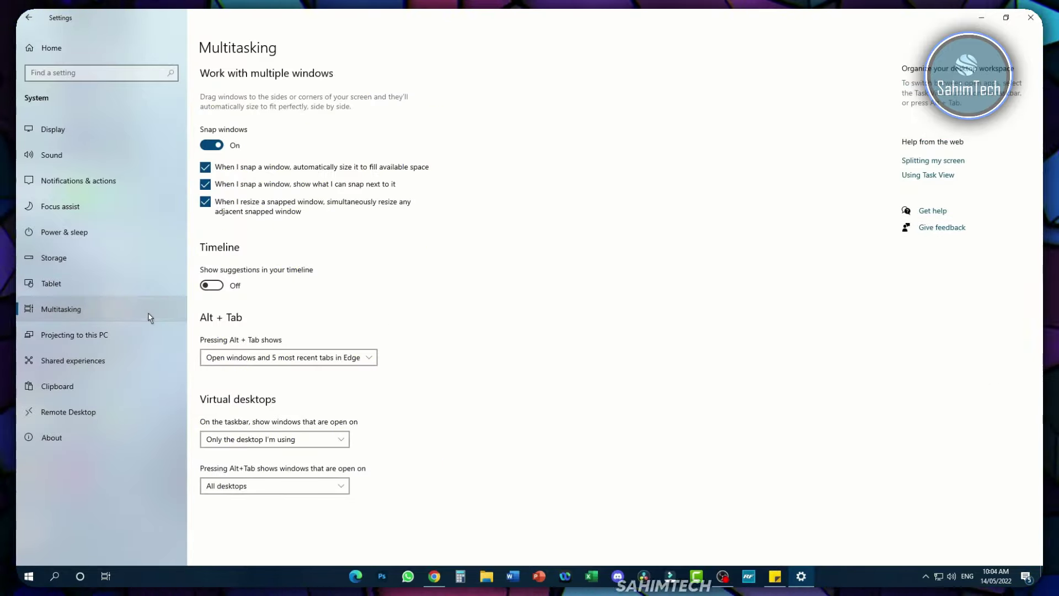
{"action": "left_click", "coordinate": [215, 146]}
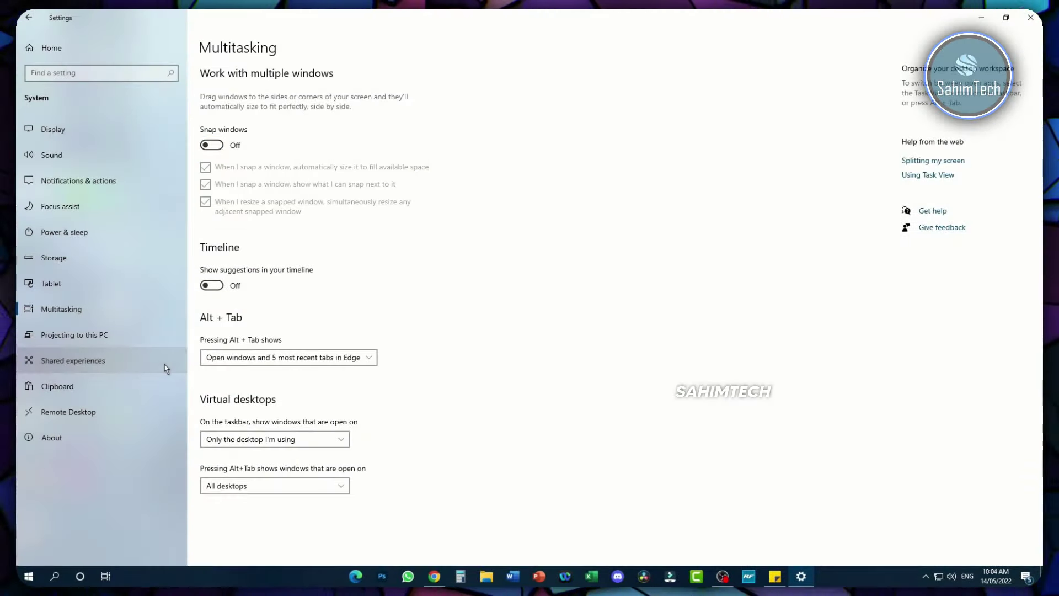
Turn off Share across devices in Shared experiences and check the Remote Desktop setting.
{"action": "left_click", "coordinate": [165, 367]}
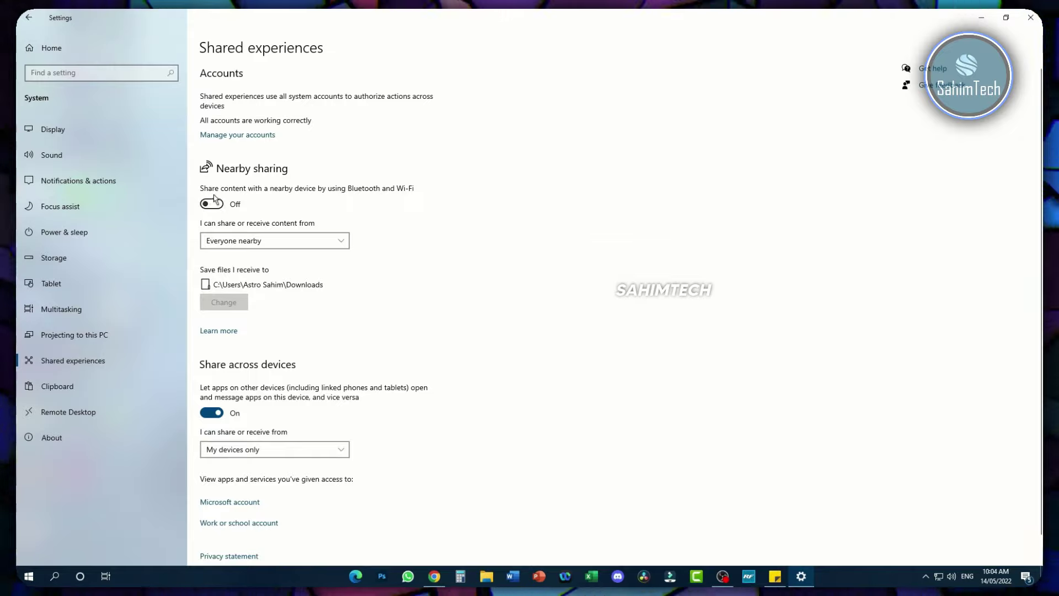
{"action": "scroll", "coordinate": [312, 349], "scroll_direction": "down", "scroll_amount": 1}
{"action": "left_click", "coordinate": [225, 384]}
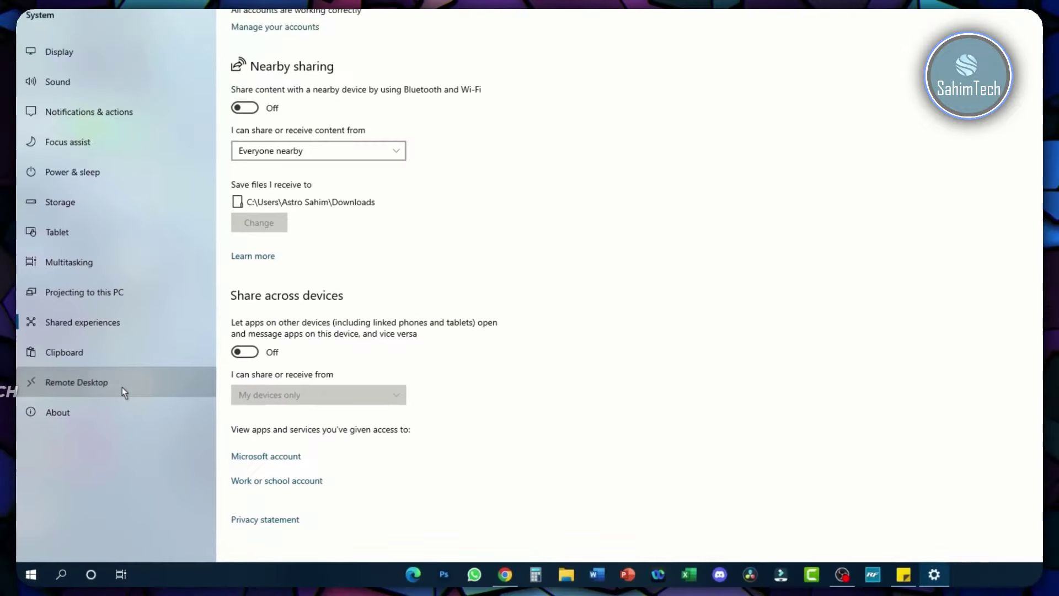
{"action": "left_click", "coordinate": [122, 388]}
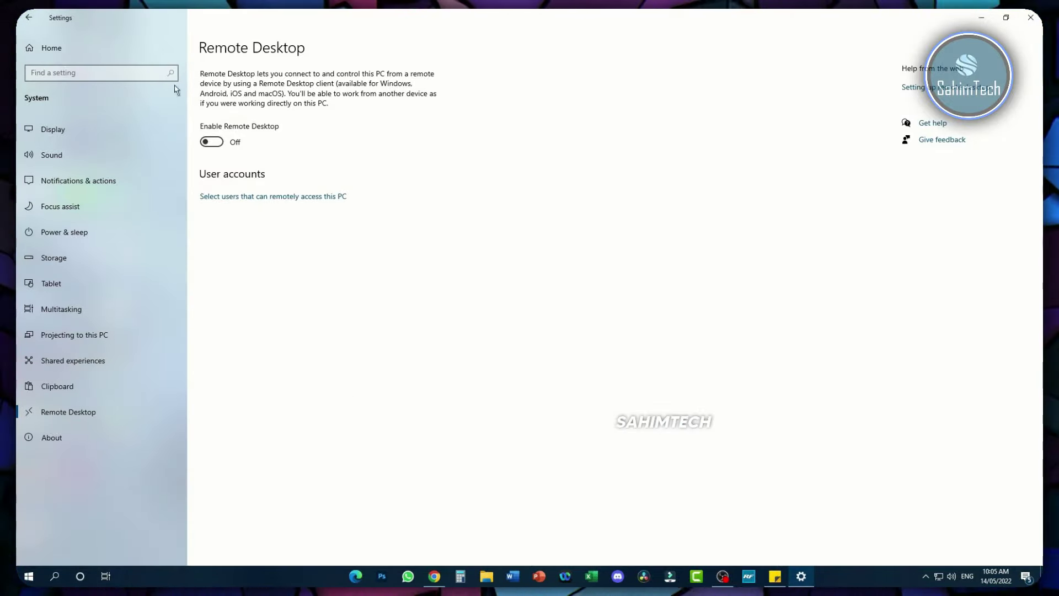
Change the desktop background from a picture to a solid custom turquoise color and look at it on the desktop.
{"action": "left_click", "coordinate": [27, 17]}
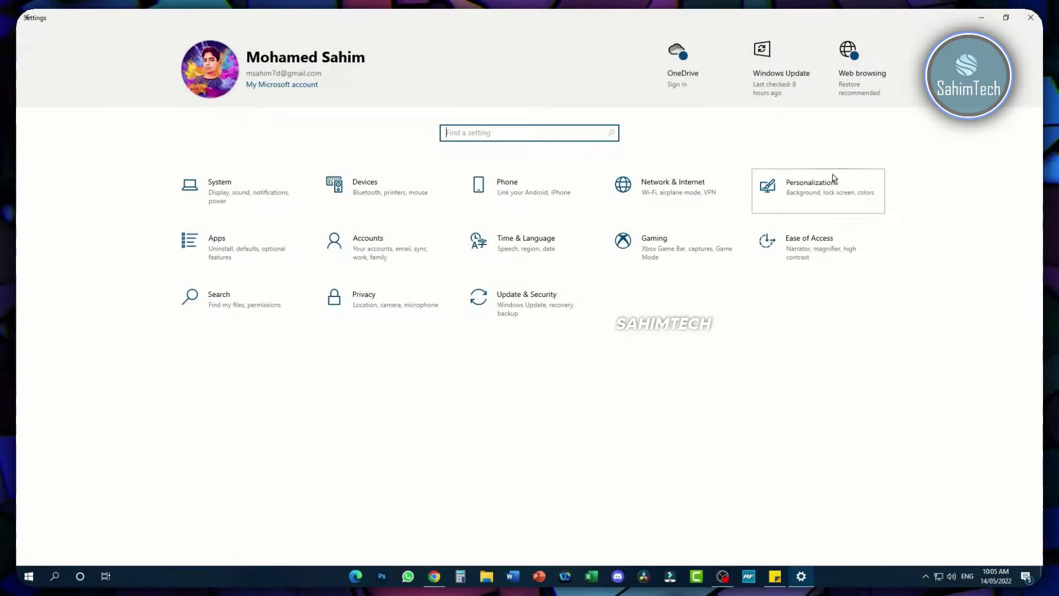
{"action": "left_click", "coordinate": [833, 177]}
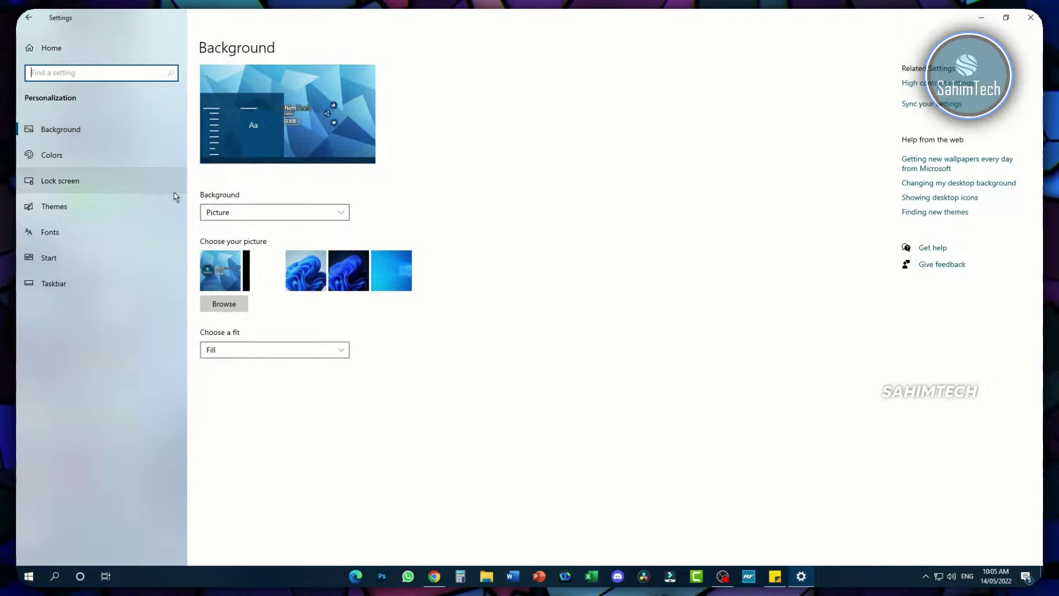
{"action": "left_click", "coordinate": [310, 214]}
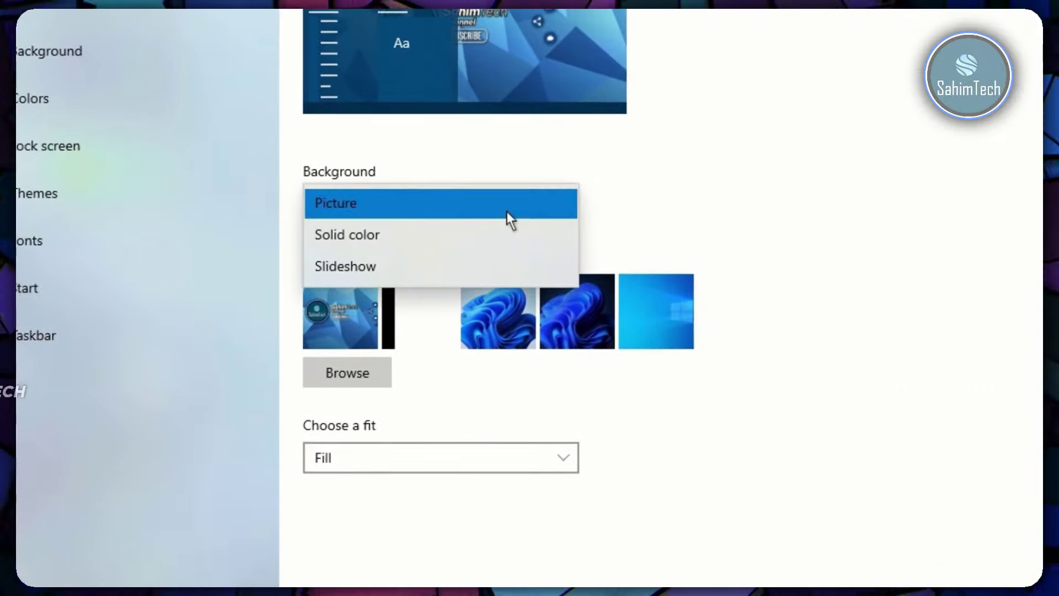
{"action": "left_click", "coordinate": [485, 237]}
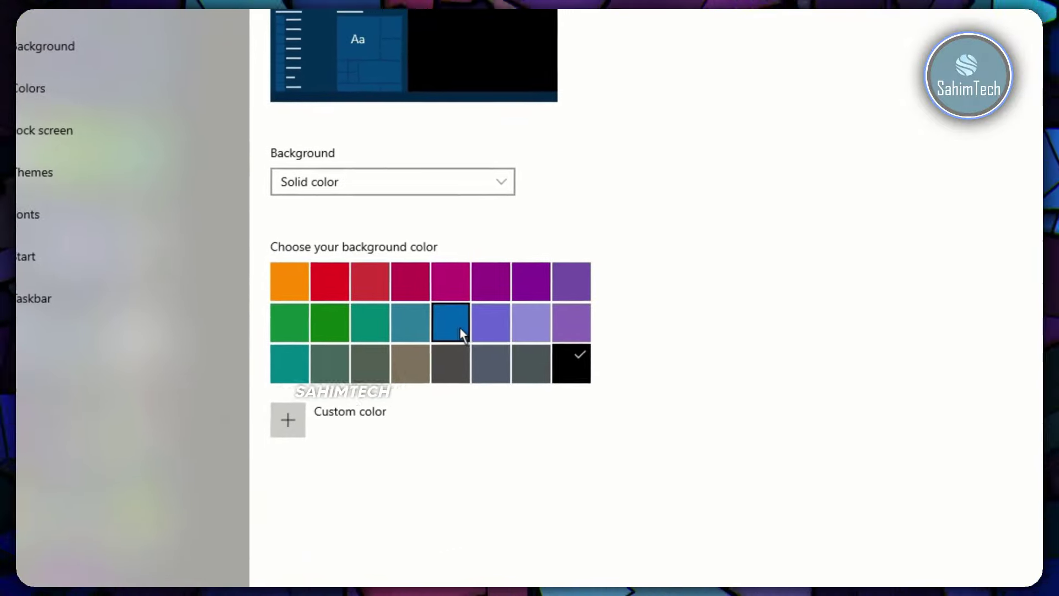
{"action": "left_click", "coordinate": [446, 320]}
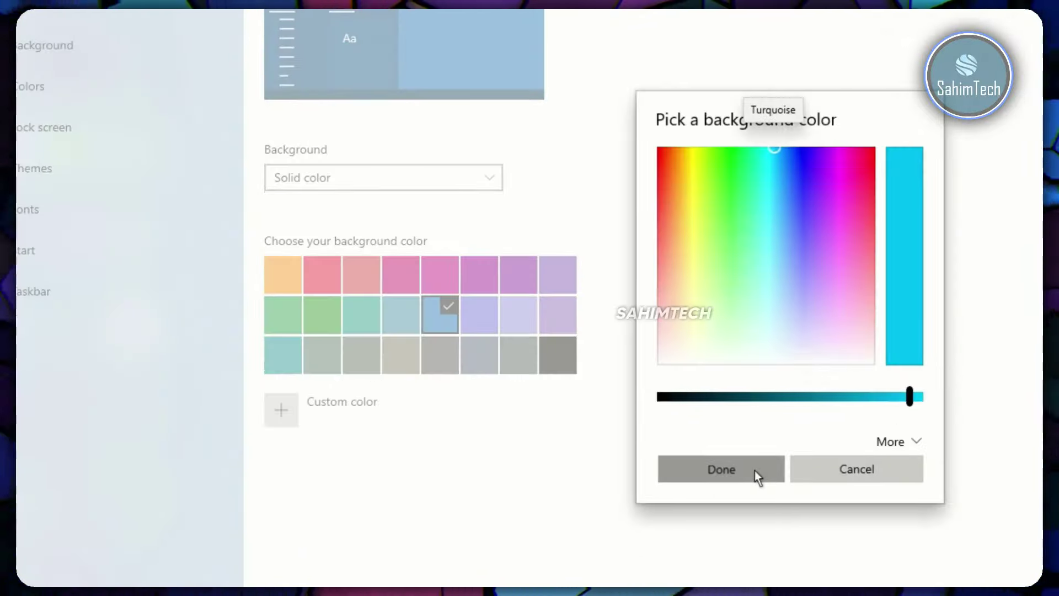
{"action": "left_click", "coordinate": [753, 472]}
{"action": "key", "text": "super+Down"}
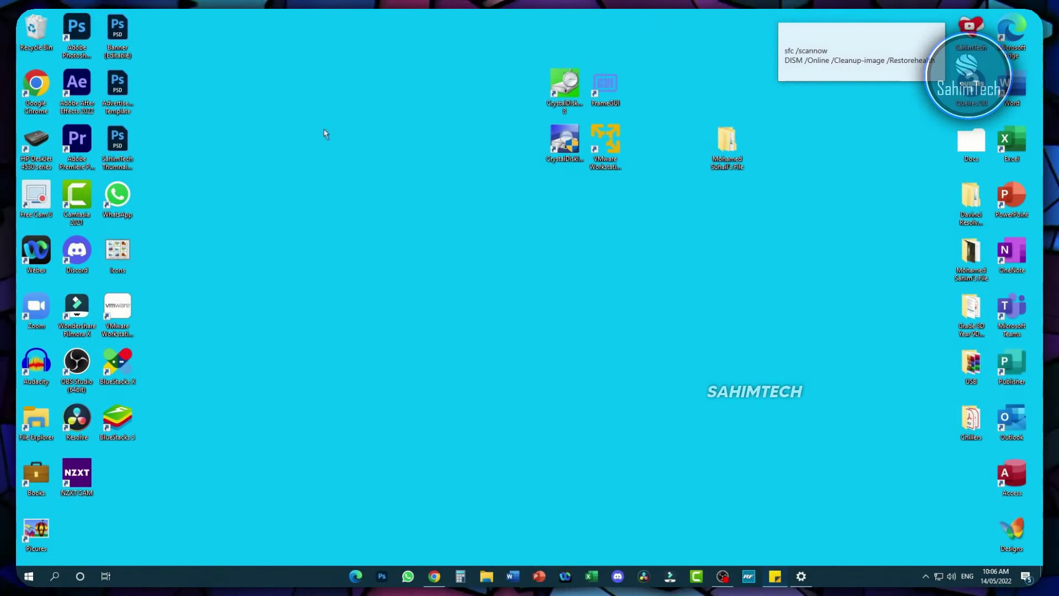
{"action": "left_click_drag", "start_coordinate": [324, 124], "coordinate": [584, 380]}
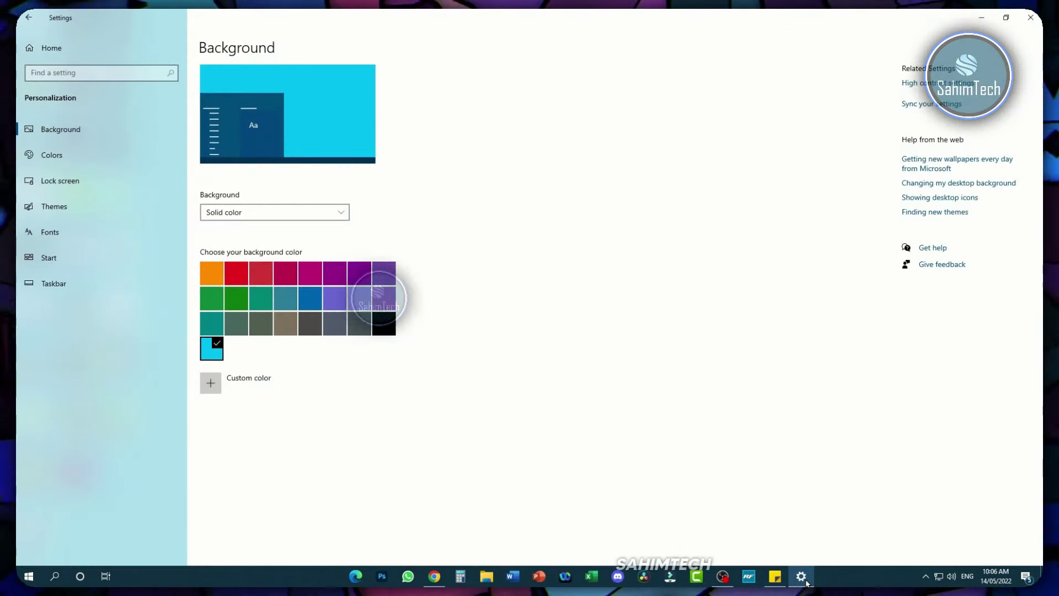
Turn off Transparency effects in the Colors personalization settings.
{"action": "left_click", "coordinate": [71, 164]}
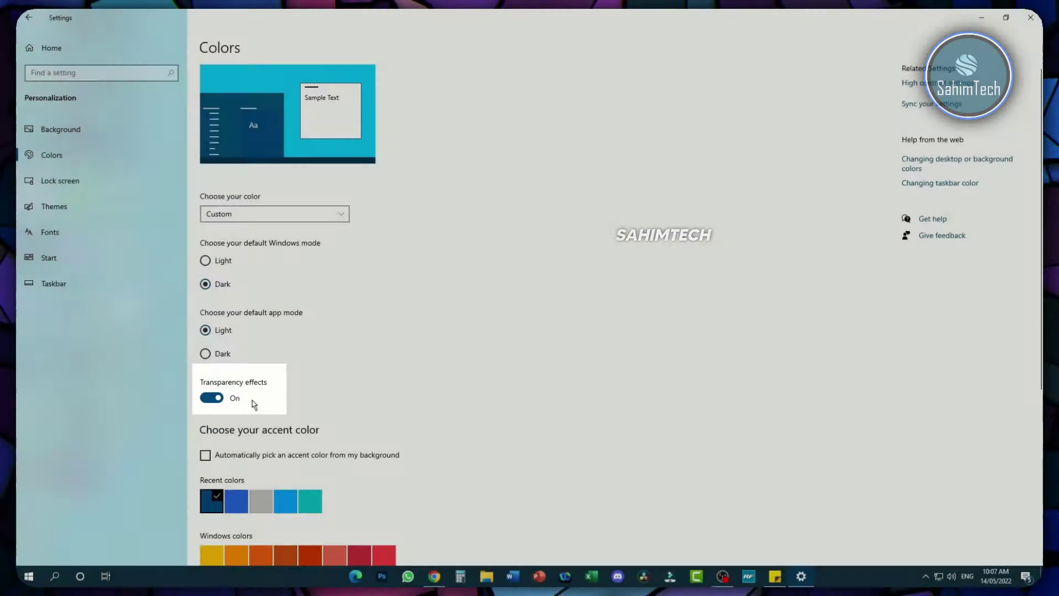
{"action": "left_click", "coordinate": [253, 401]}
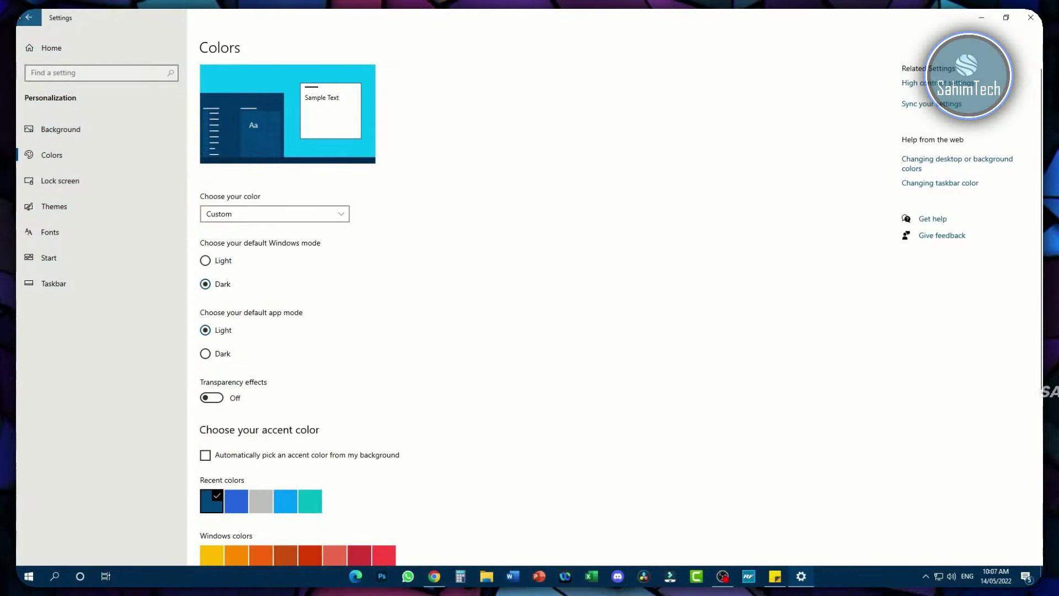
Try to uninstall Free Cam 8 from the Apps & features list.
{"action": "left_click", "coordinate": [26, 14]}
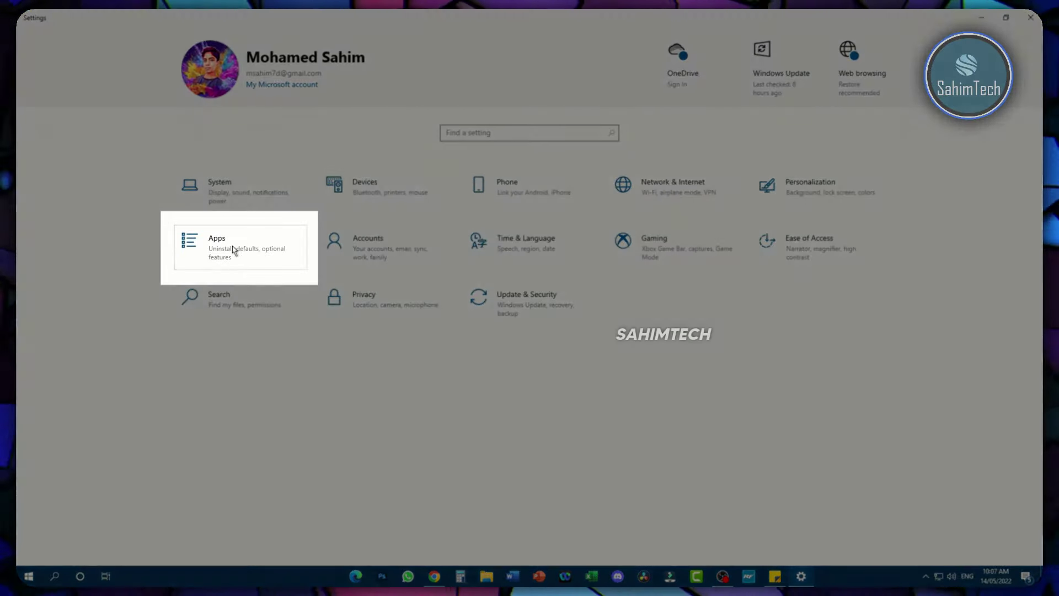
{"action": "left_click", "coordinate": [232, 247]}
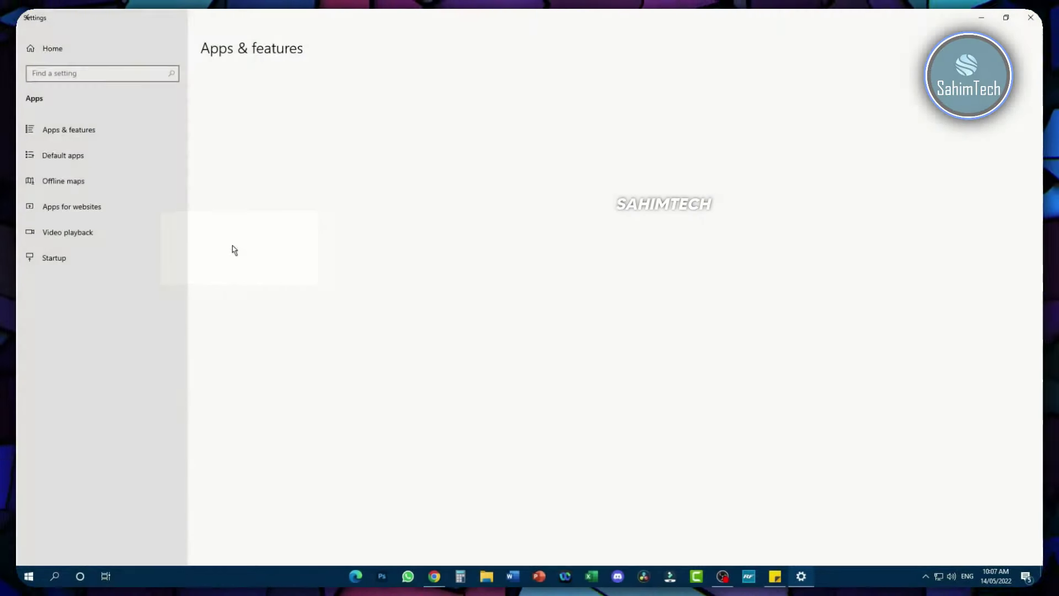
{"action": "scroll", "coordinate": [498, 296], "scroll_direction": "down", "scroll_amount": 15}
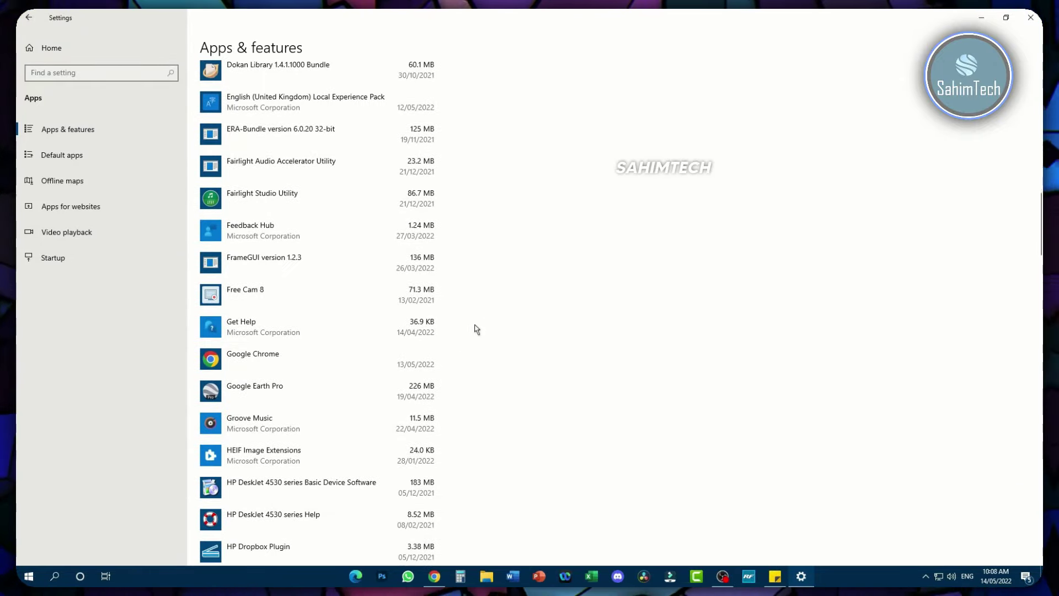
{"action": "left_click", "coordinate": [336, 299]}
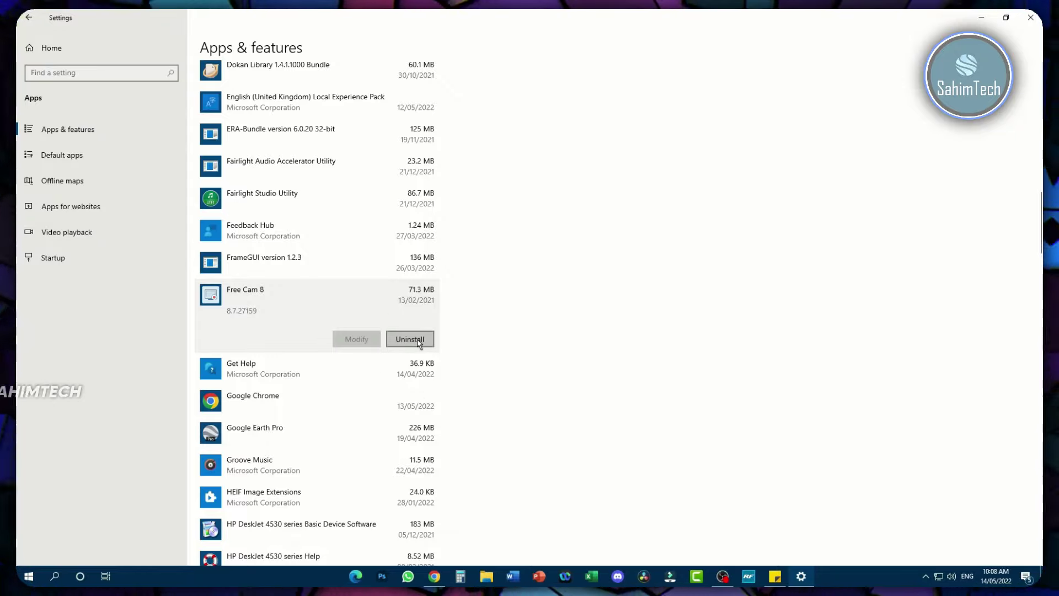
{"action": "left_click", "coordinate": [418, 340]}
{"action": "left_click", "coordinate": [462, 315]}
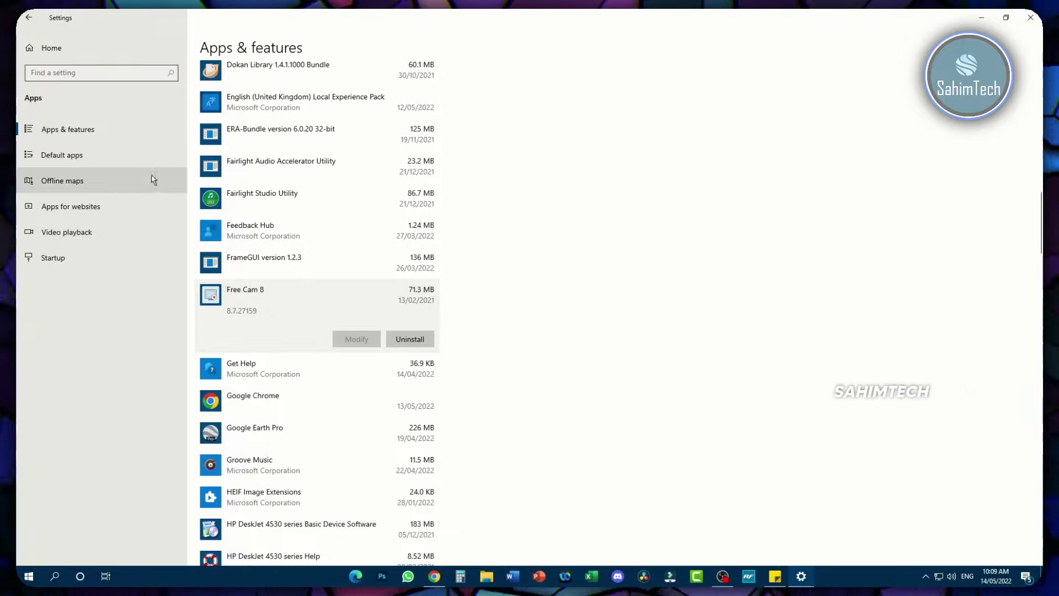
Turn off Automatically update maps in the Offline maps settings and bring up the deletion of all downloaded maps.
{"action": "left_click", "coordinate": [127, 180]}
{"action": "scroll", "coordinate": [388, 432], "scroll_direction": "down", "scroll_amount": 1}
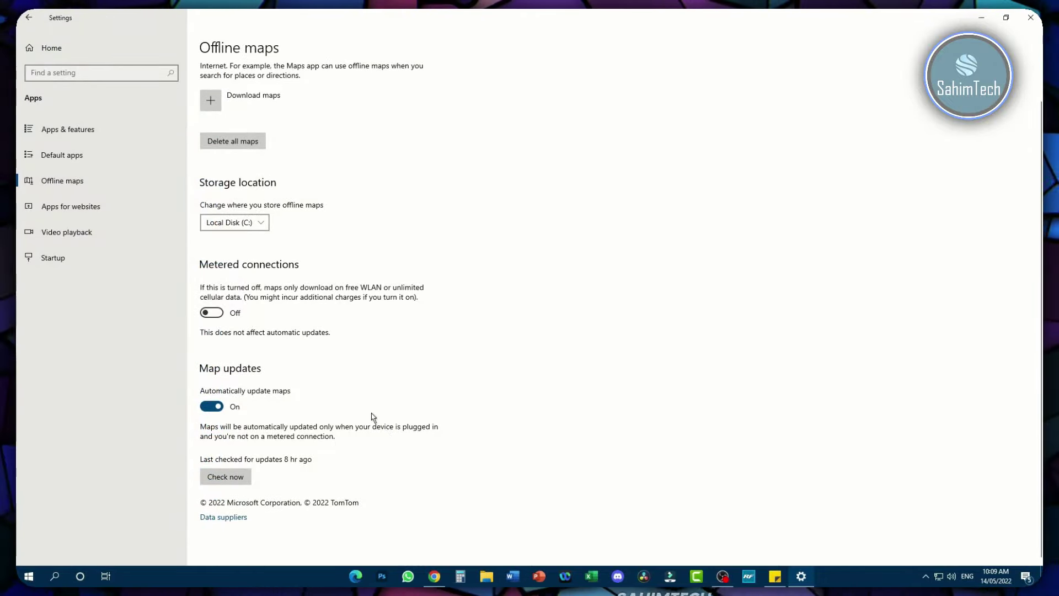
{"action": "scroll", "coordinate": [362, 413], "scroll_direction": "up", "scroll_amount": 1}
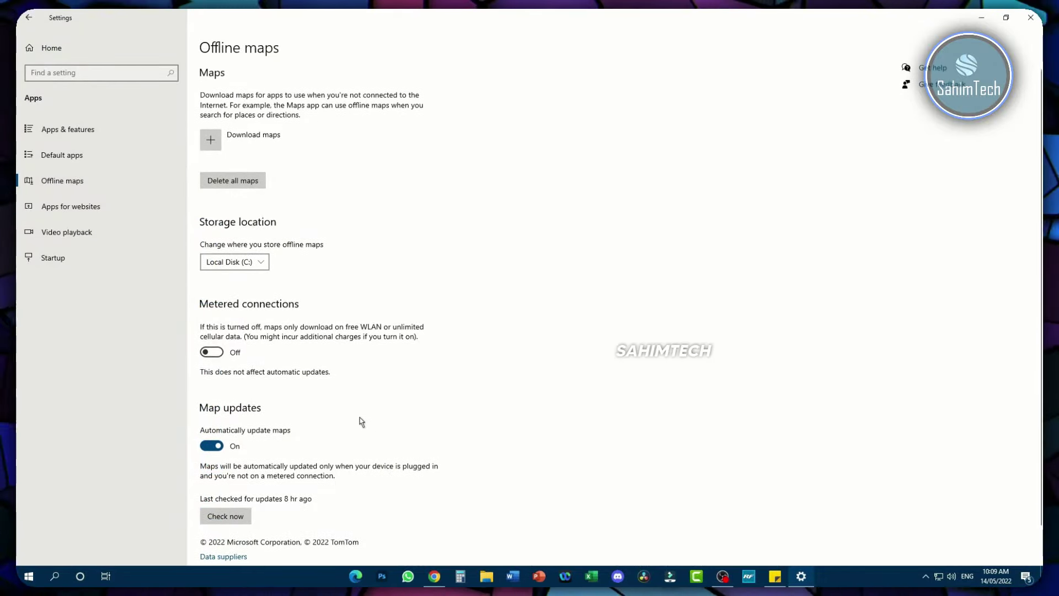
{"action": "left_click", "coordinate": [217, 448]}
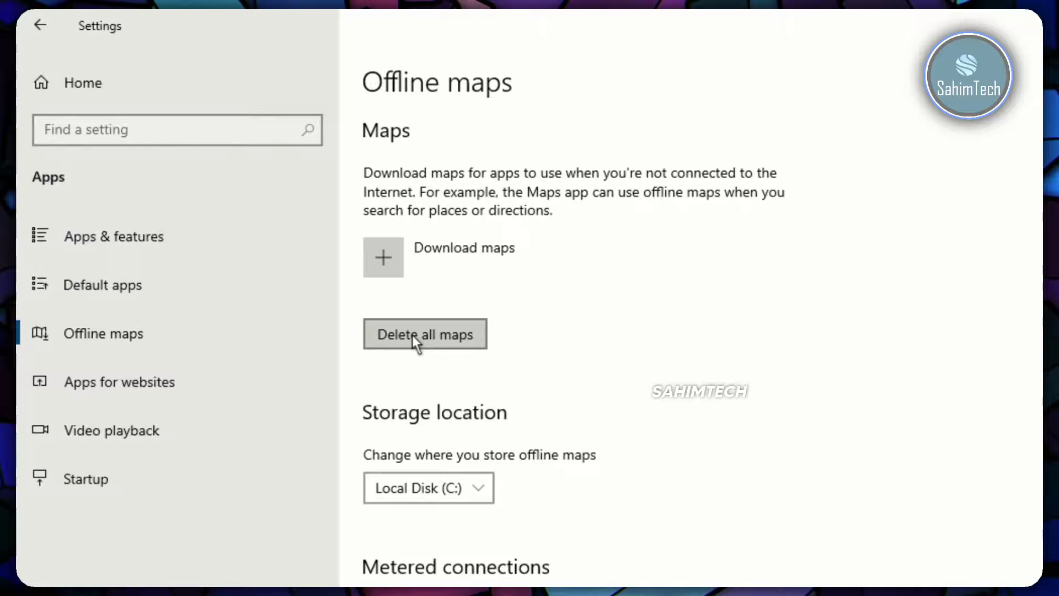
{"action": "left_click", "coordinate": [227, 181]}
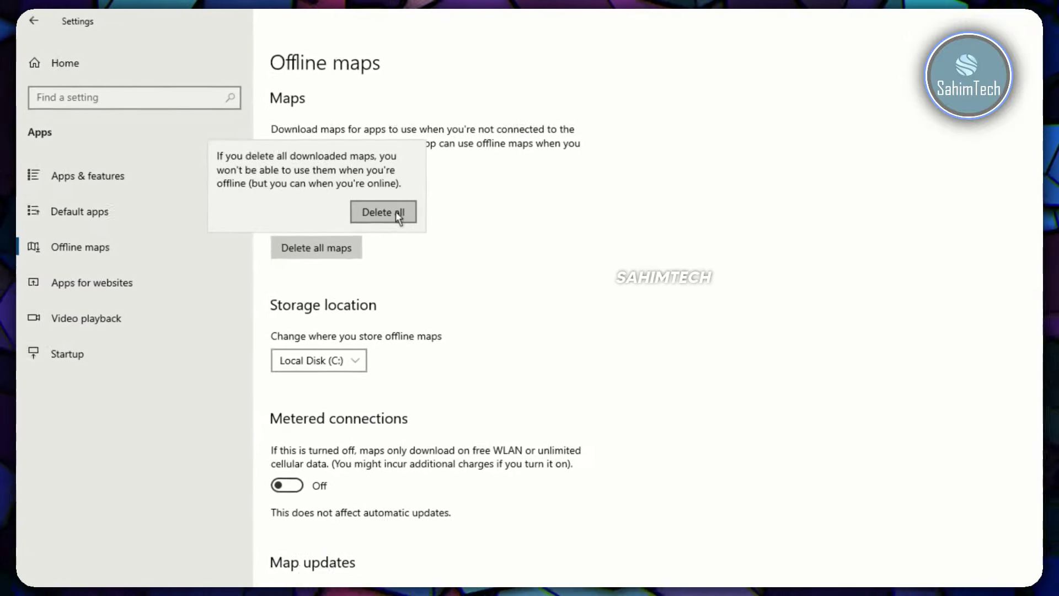
{"action": "left_click", "coordinate": [533, 295]}
Check the Apps for websites settings and turn off Xbox Game Bar in the Gaming settings.
{"action": "left_click", "coordinate": [149, 213]}
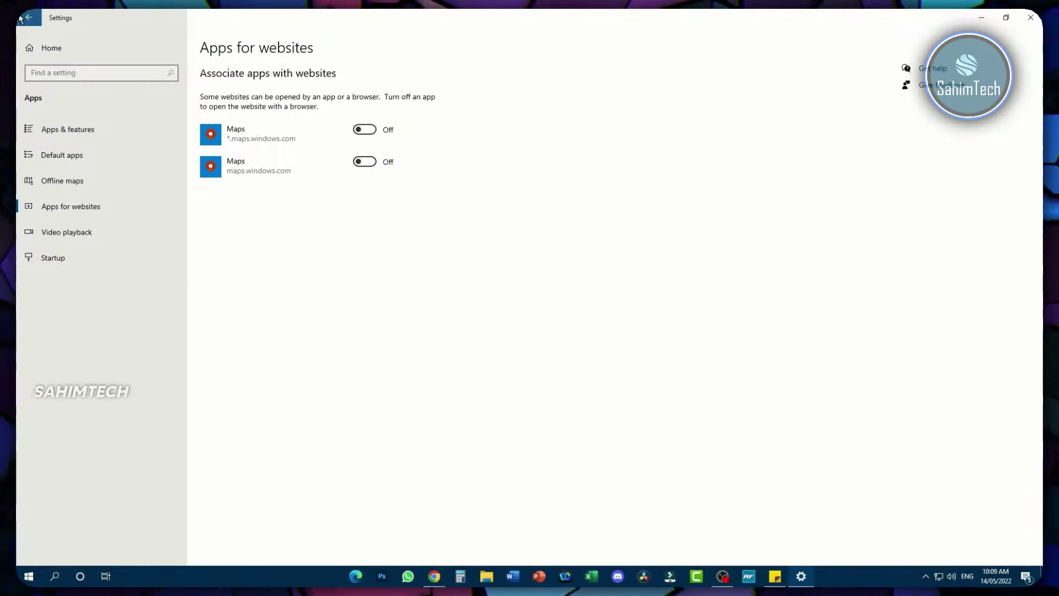
{"action": "left_click", "coordinate": [28, 18]}
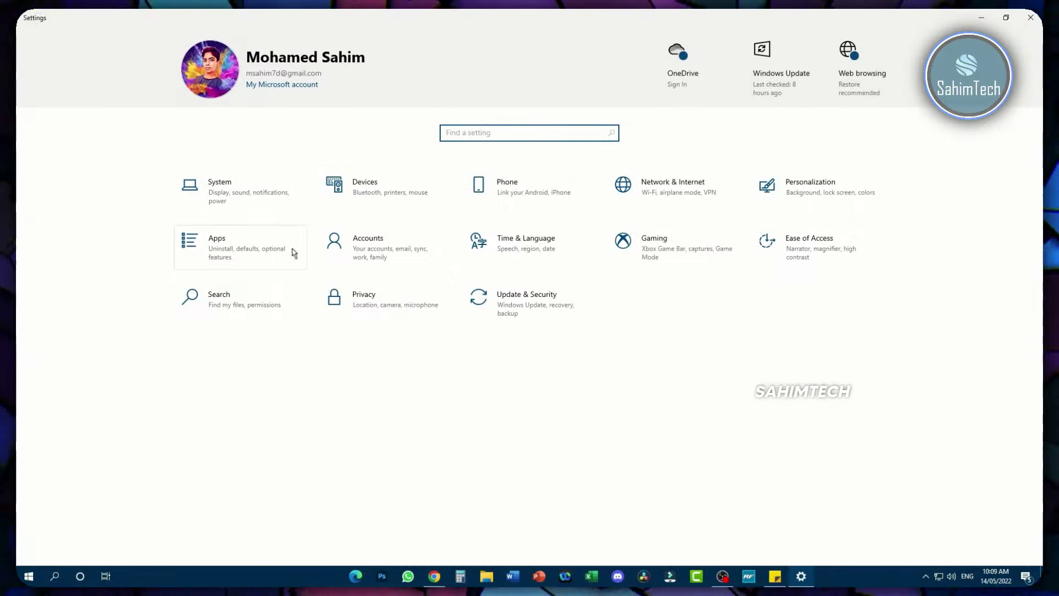
{"action": "left_click", "coordinate": [625, 261]}
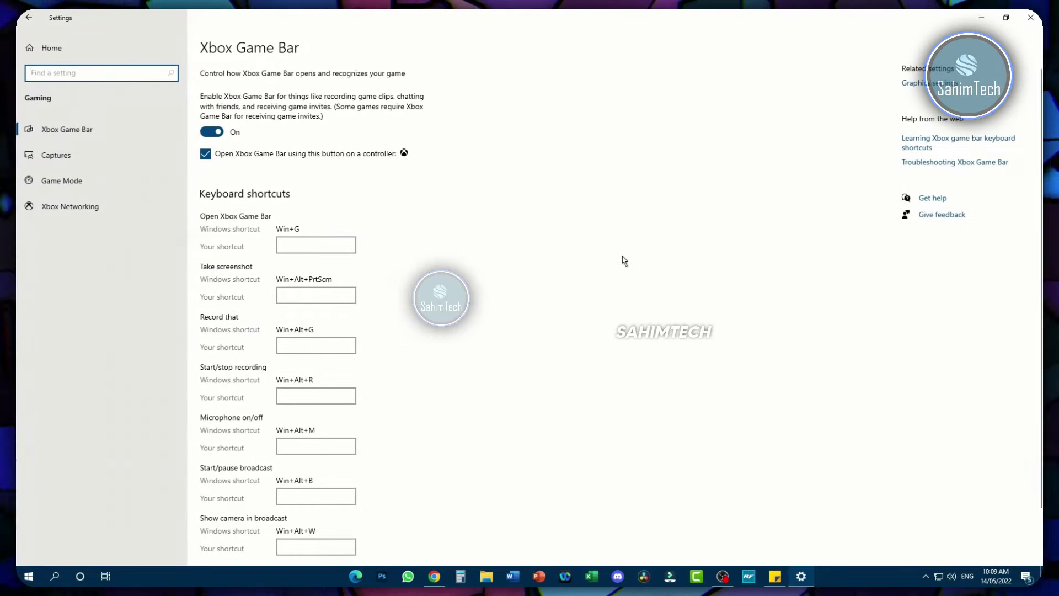
{"action": "left_click", "coordinate": [217, 133]}
Turn off Record audio when I record a game in Captures, and turn off Game Mode.
{"action": "left_click", "coordinate": [128, 157]}
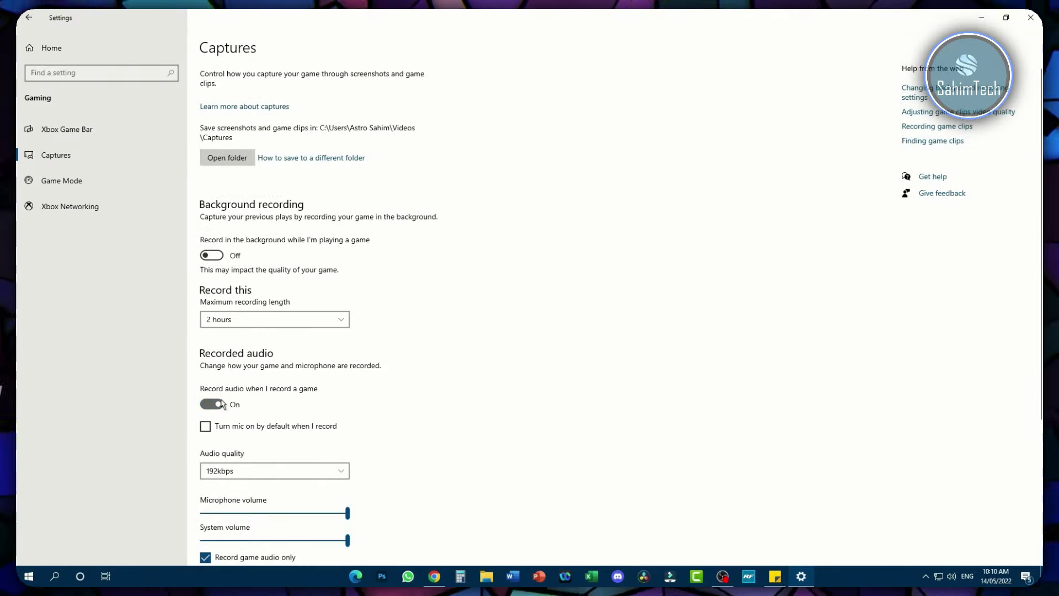
{"action": "left_click", "coordinate": [218, 404]}
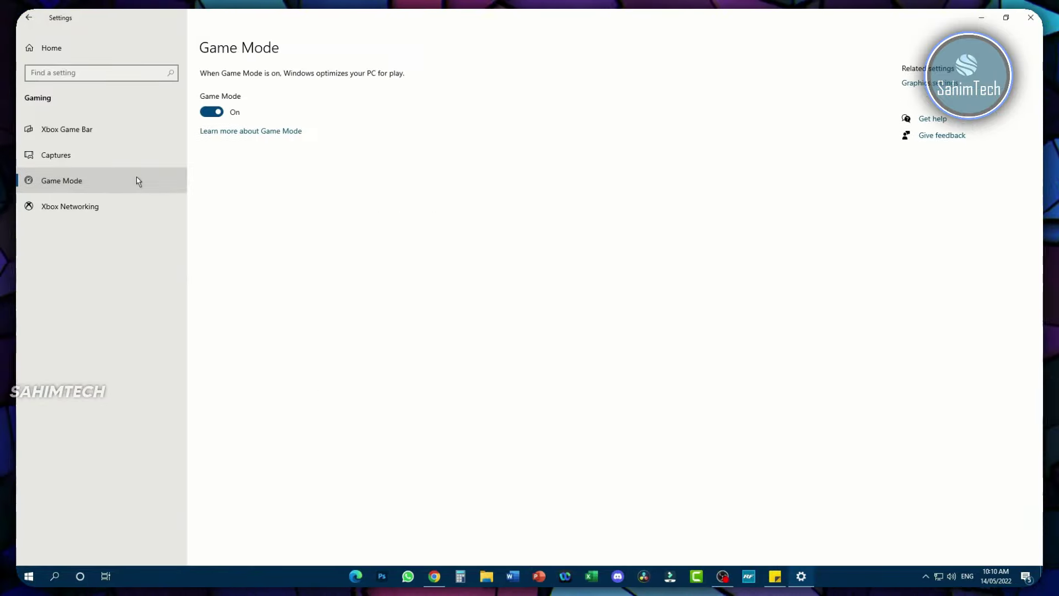
{"action": "left_click", "coordinate": [215, 118]}
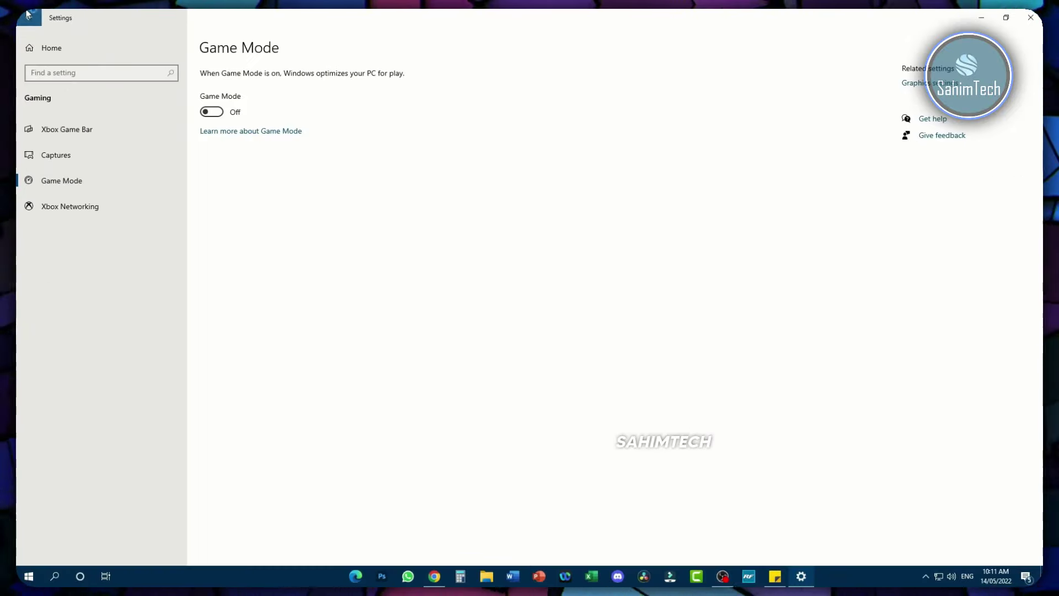
Turn off the General privacy option that lets websites provide locally relevant content by accessing the language list.
{"action": "left_click", "coordinate": [28, 15]}
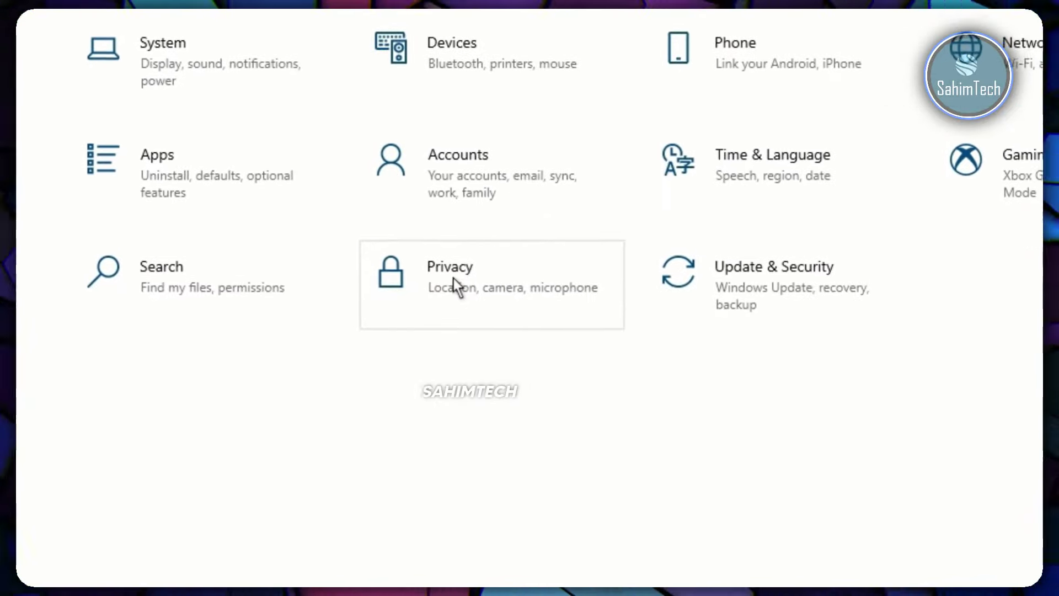
{"action": "left_click", "coordinate": [396, 296]}
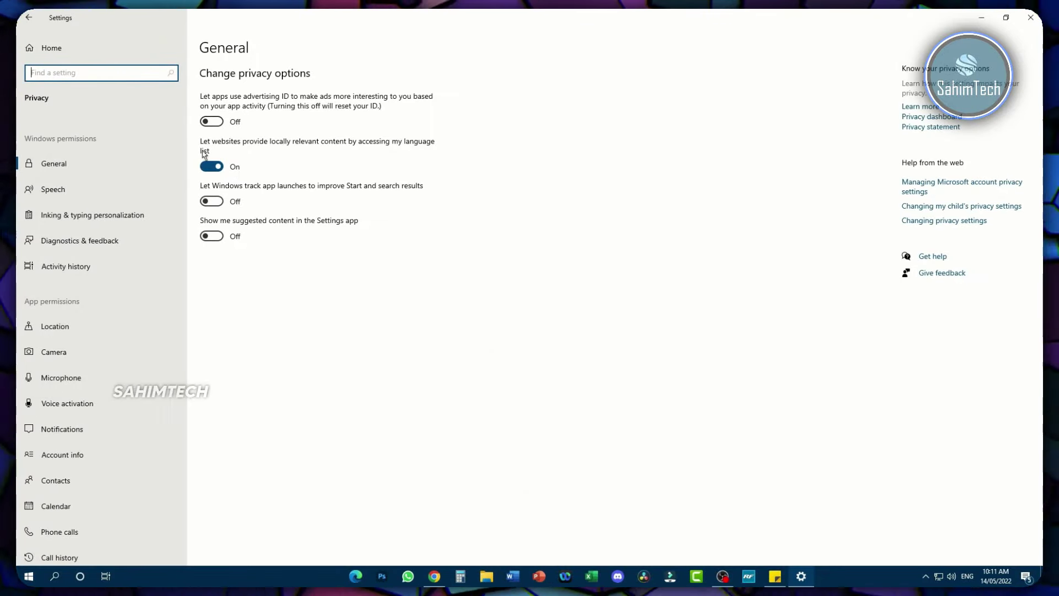
{"action": "left_click", "coordinate": [215, 170]}
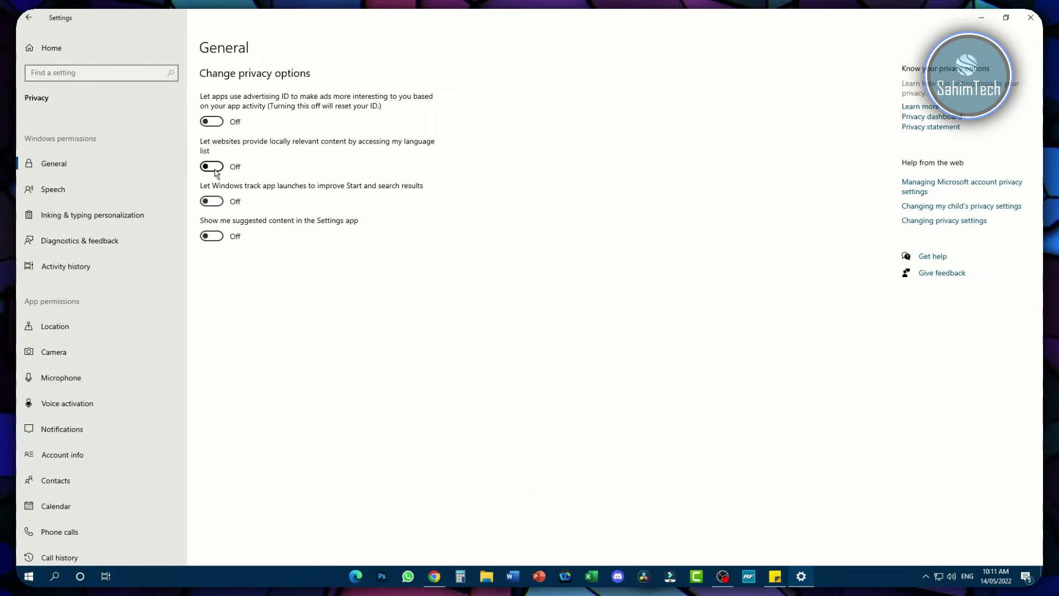
Turn off Improve inking and typing and Tailored experiences in the Diagnostics & feedback privacy settings.
{"action": "left_click", "coordinate": [131, 246]}
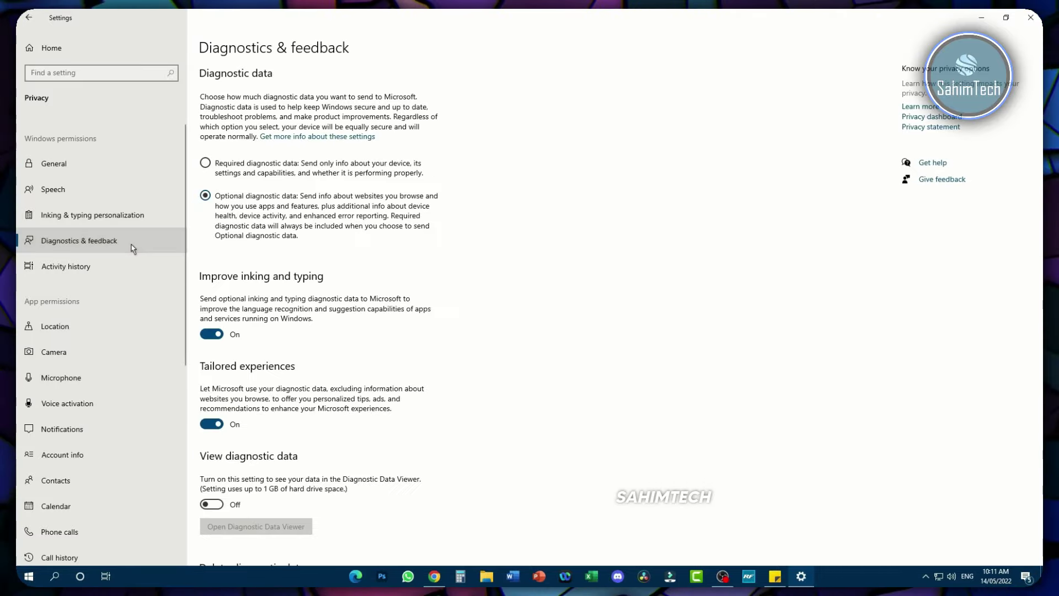
{"action": "left_click", "coordinate": [221, 335]}
{"action": "left_click", "coordinate": [232, 422]}
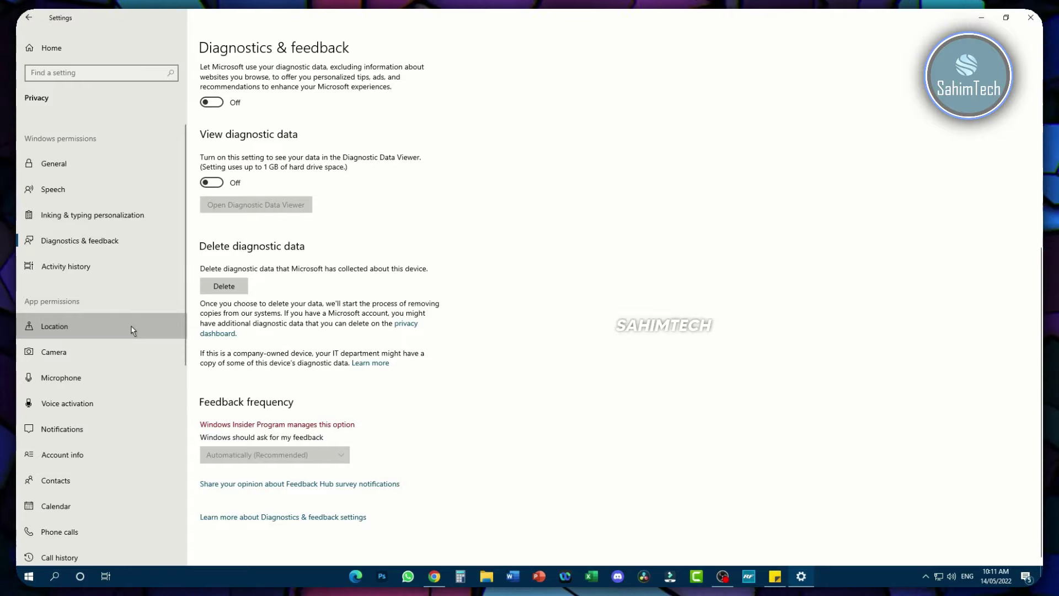
Check the Location privacy settings, and switch app access to the camera off and back on.
{"action": "left_click", "coordinate": [134, 327]}
{"action": "scroll", "coordinate": [279, 307], "scroll_direction": "down", "scroll_amount": 10}
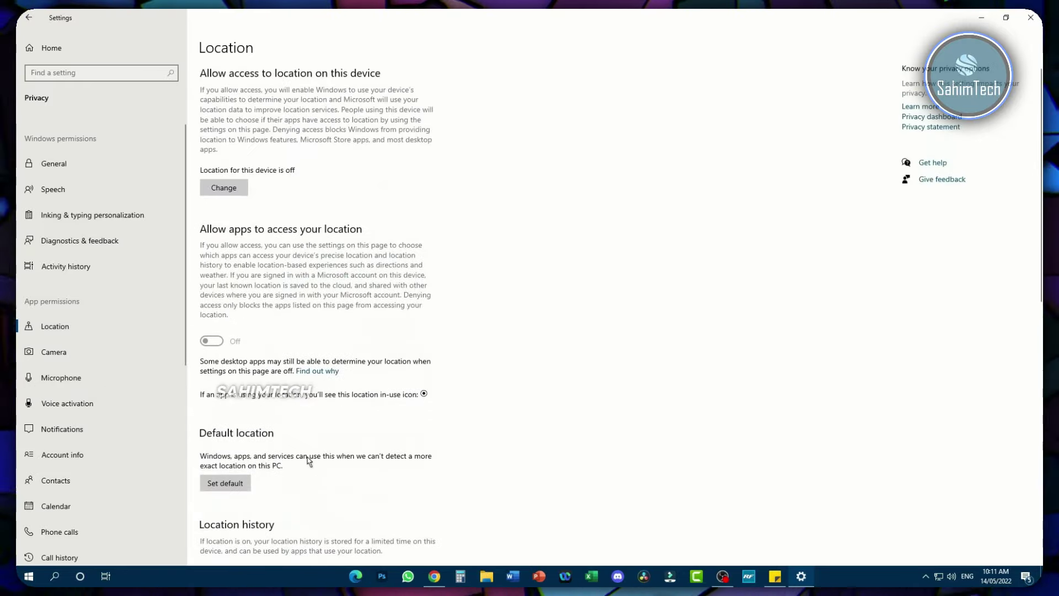
{"action": "left_click", "coordinate": [74, 355]}
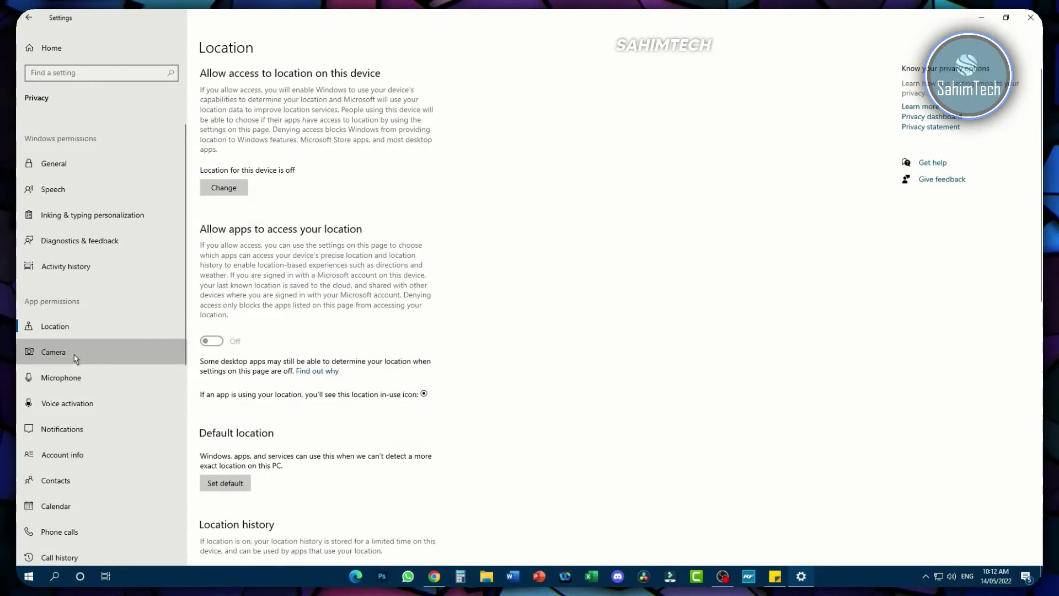
{"action": "left_click", "coordinate": [219, 265]}
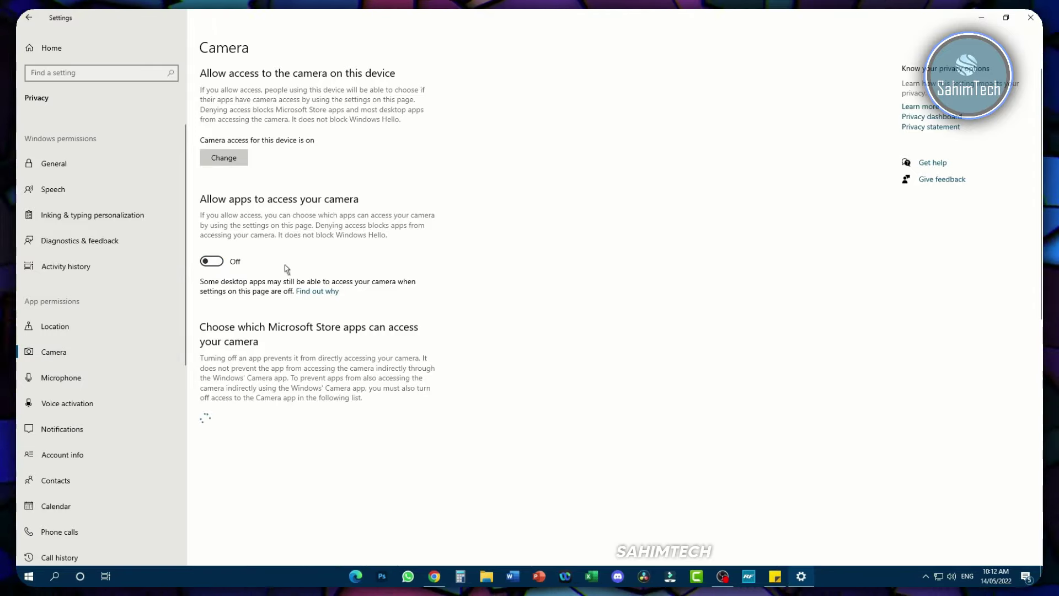
{"action": "scroll", "coordinate": [503, 359], "scroll_direction": "down", "scroll_amount": 6}
{"action": "scroll", "coordinate": [513, 421], "scroll_direction": "up", "scroll_amount": 6}
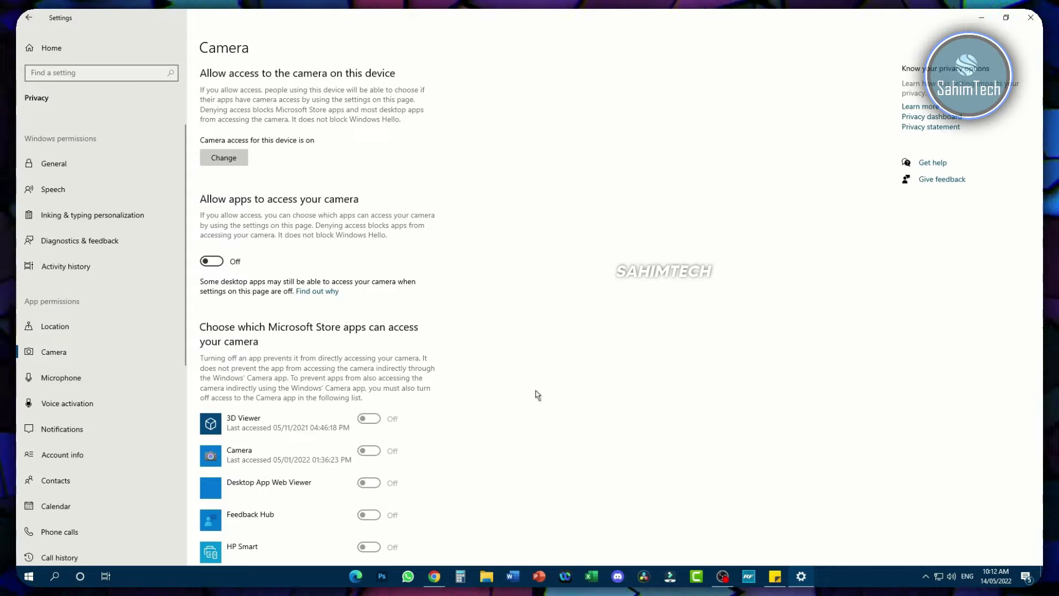
{"action": "left_click", "coordinate": [213, 262]}
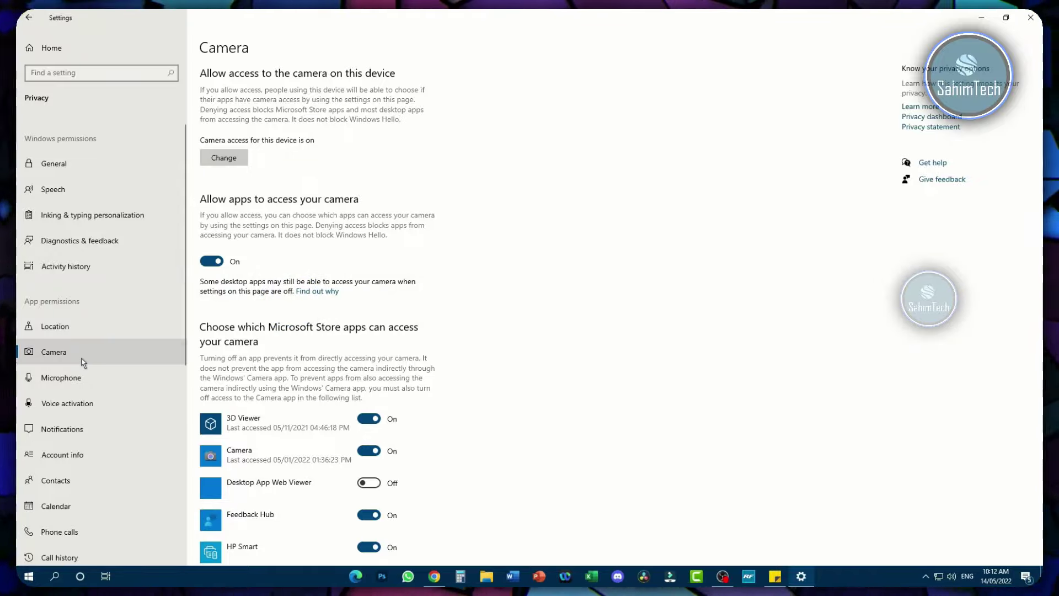
Switch Let apps run in the background on and back off in the Background apps privacy settings.
{"action": "scroll", "coordinate": [83, 362], "scroll_direction": "down", "scroll_amount": 5}
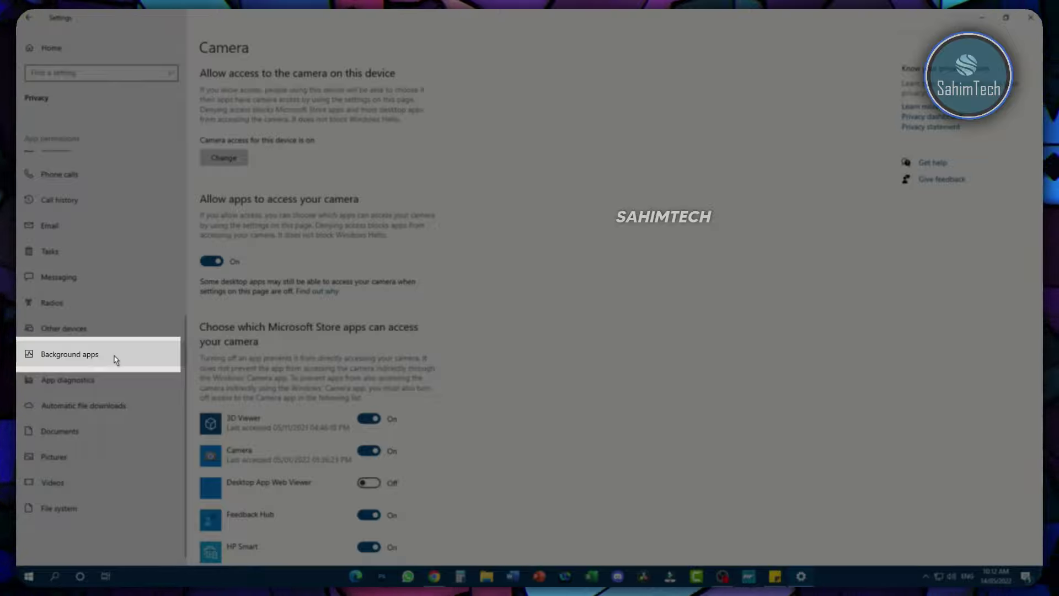
{"action": "left_click", "coordinate": [116, 360]}
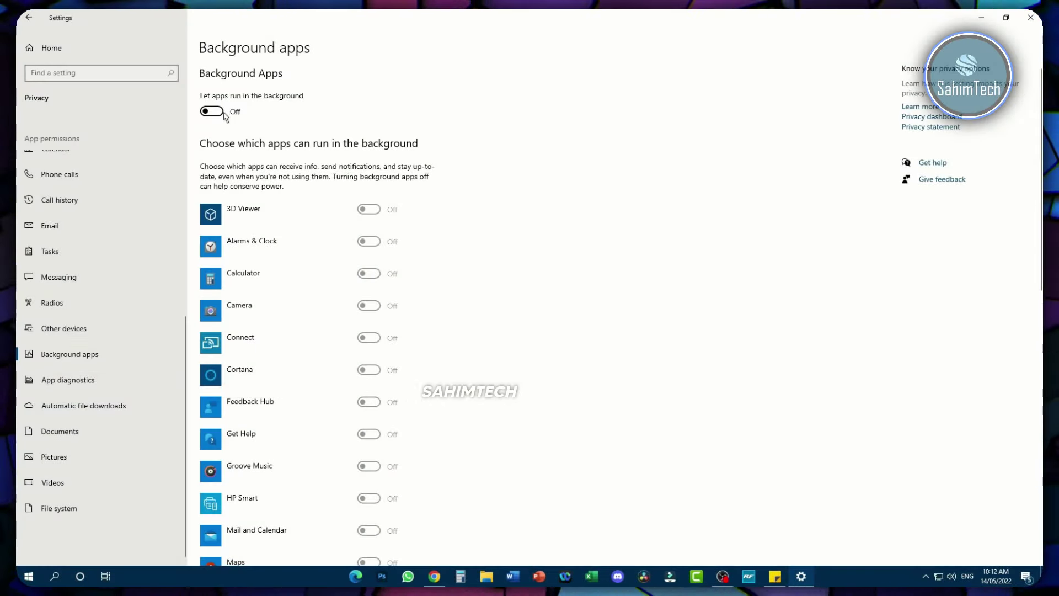
{"action": "left_click", "coordinate": [211, 112]}
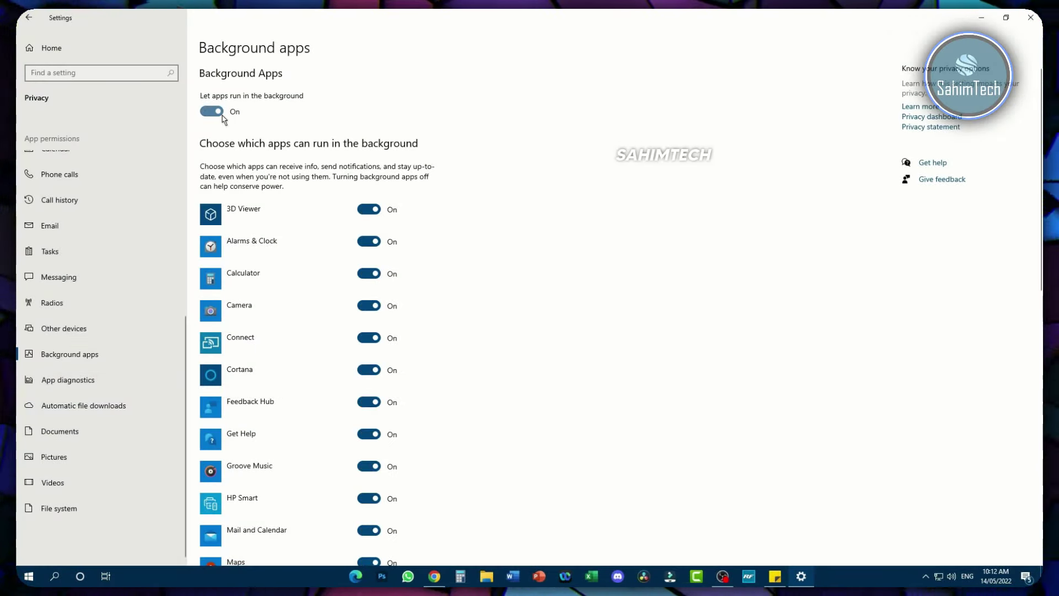
{"action": "left_click", "coordinate": [221, 115]}
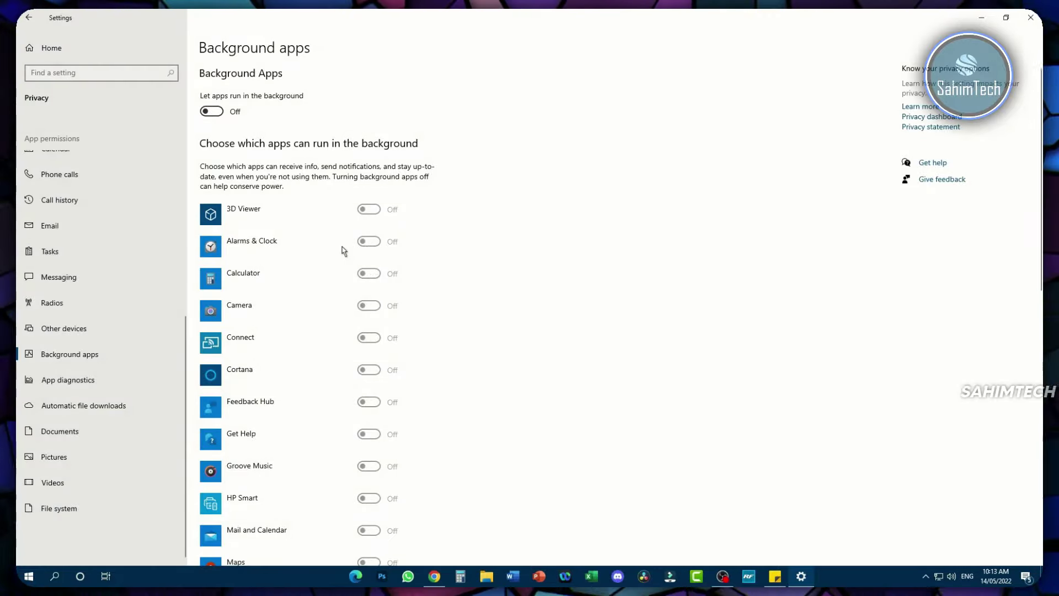
Close Settings and search Windows for the Adjust the appearance and performance of Windows setting to open Performance Options.
{"action": "left_click", "coordinate": [1040, 20]}
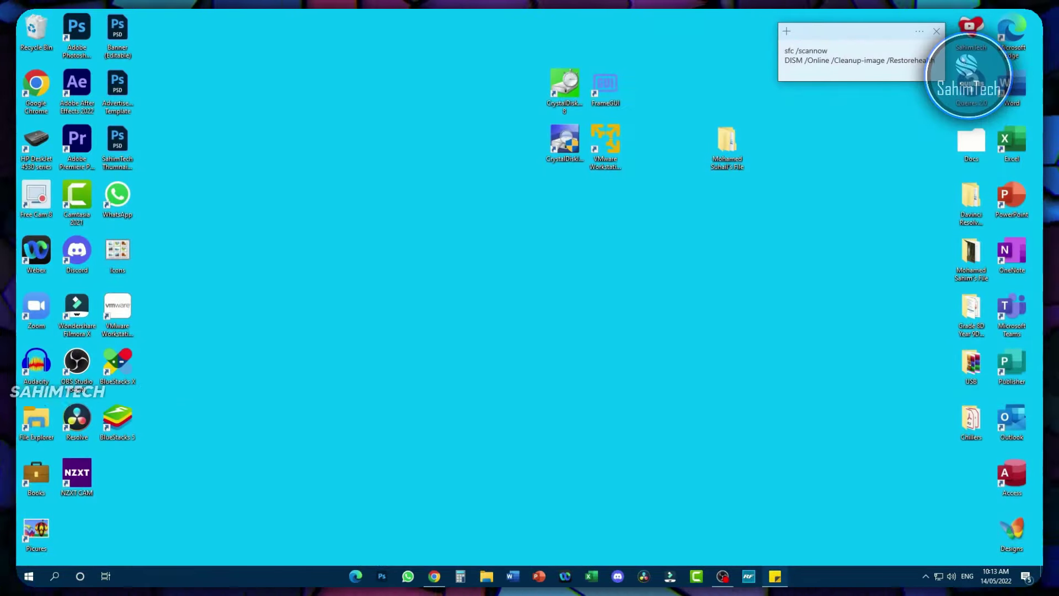
{"action": "left_click", "coordinate": [54, 576]}
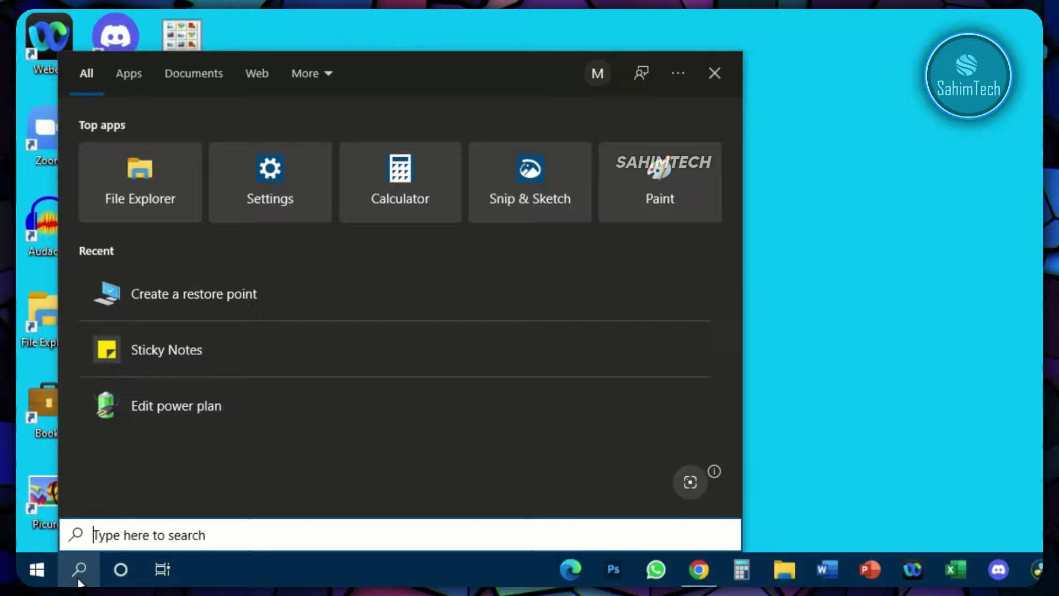
{"action": "type", "text": "ap"}
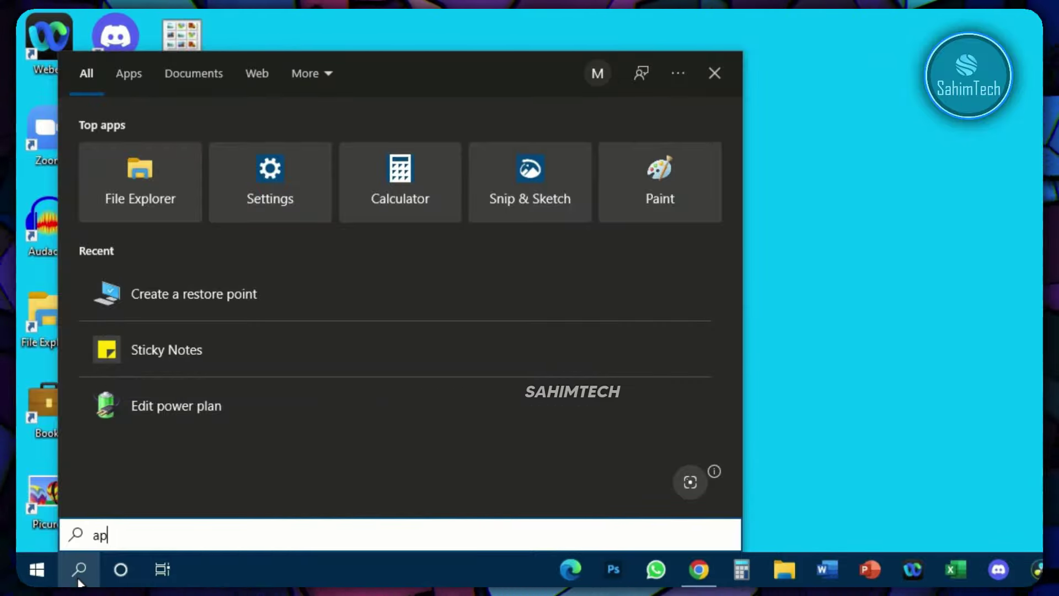
{"action": "type", "text": "pearance and p"}
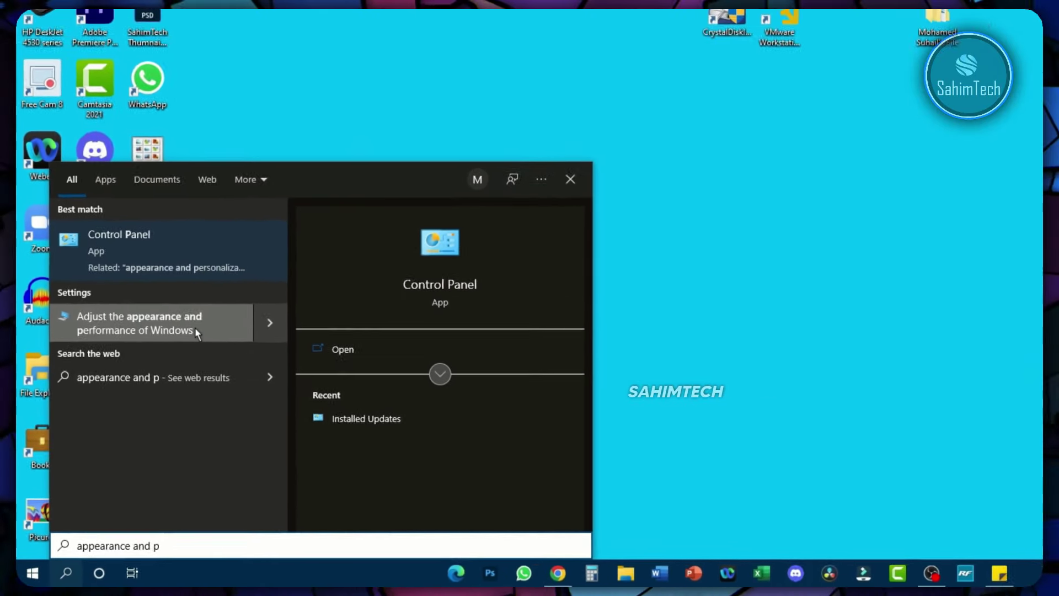
{"action": "left_click", "coordinate": [241, 260]}
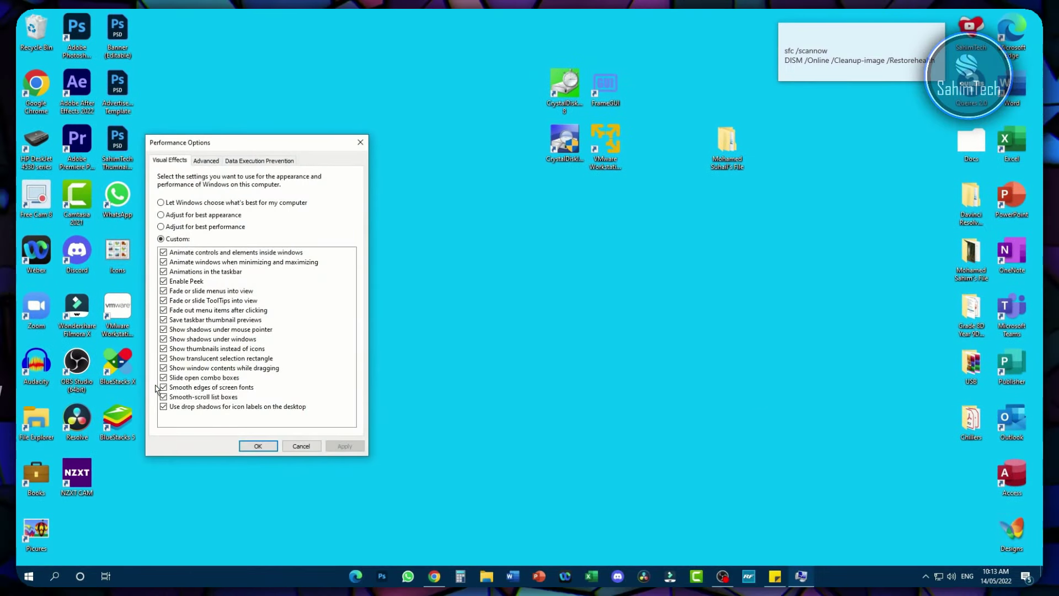
Disable all visual effects except Smooth edges of screen fonts, Show thumbnails instead of icons and Show window contents while dragging, and apply.
{"action": "left_click", "coordinate": [177, 226]}
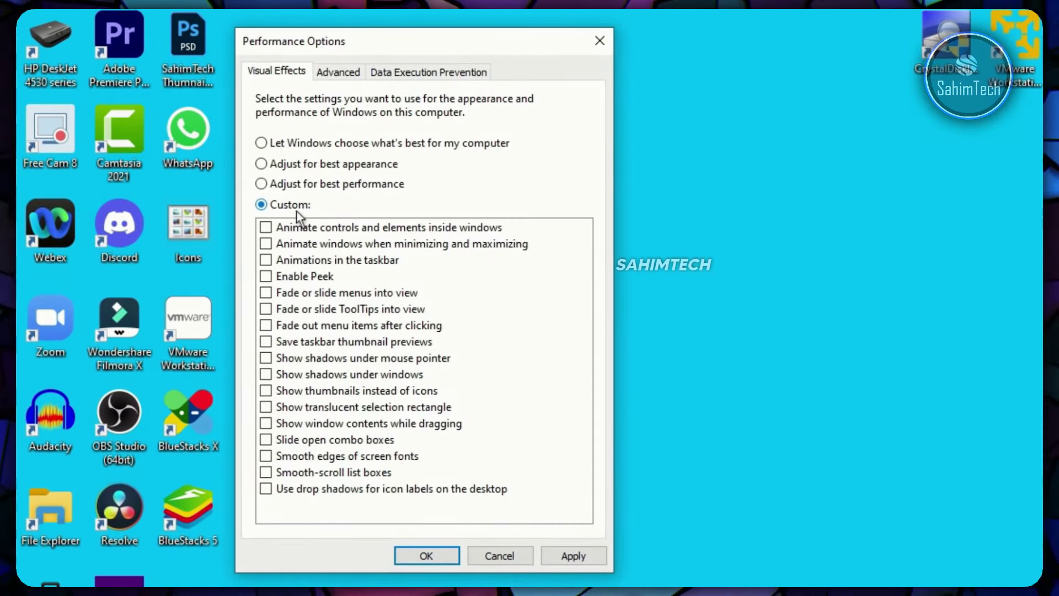
{"action": "left_click", "coordinate": [360, 456]}
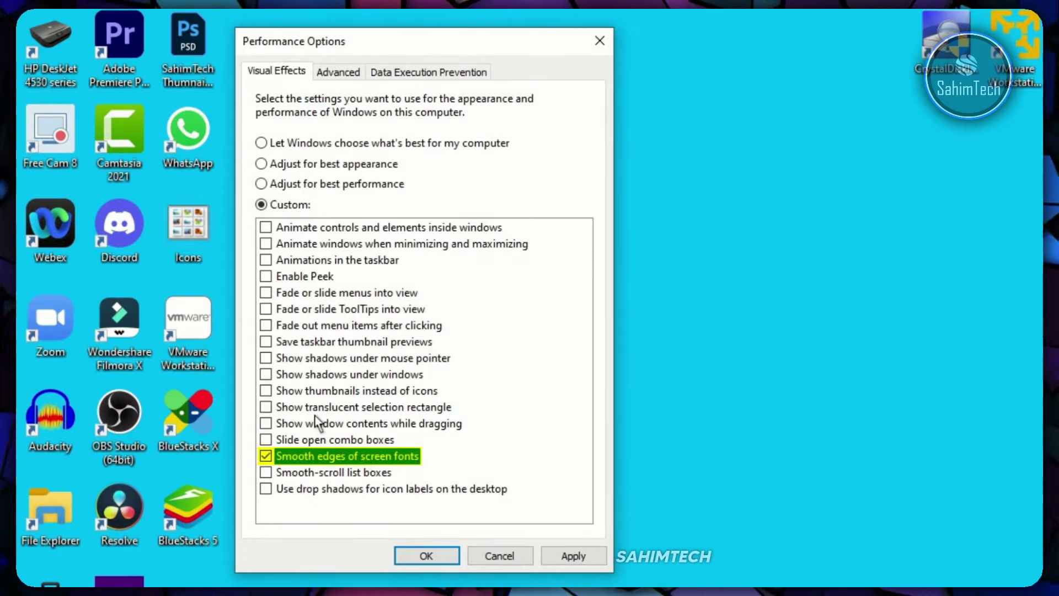
{"action": "left_click", "coordinate": [371, 395]}
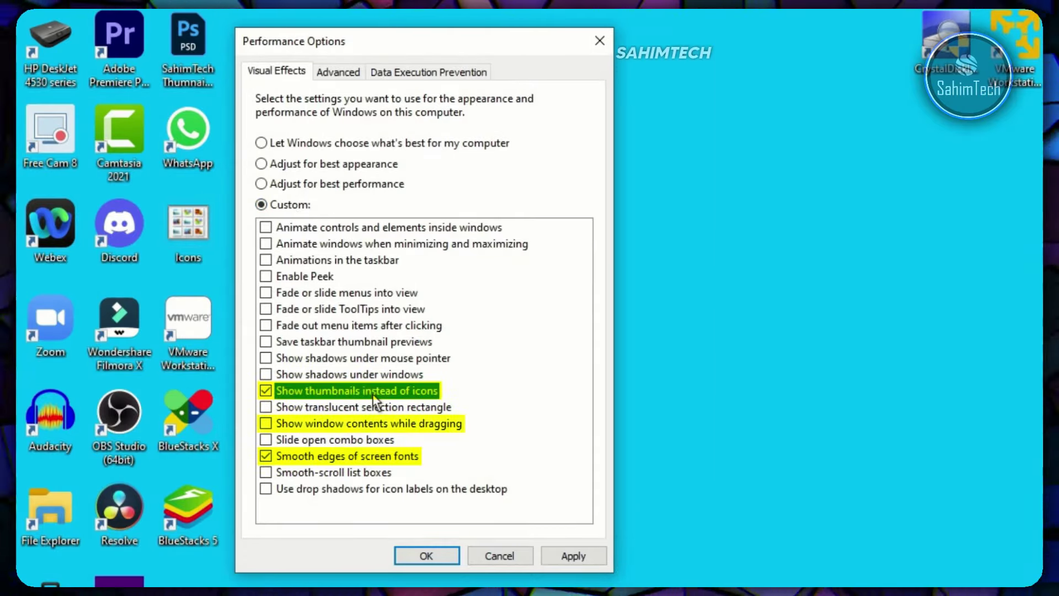
{"action": "left_click", "coordinate": [353, 423]}
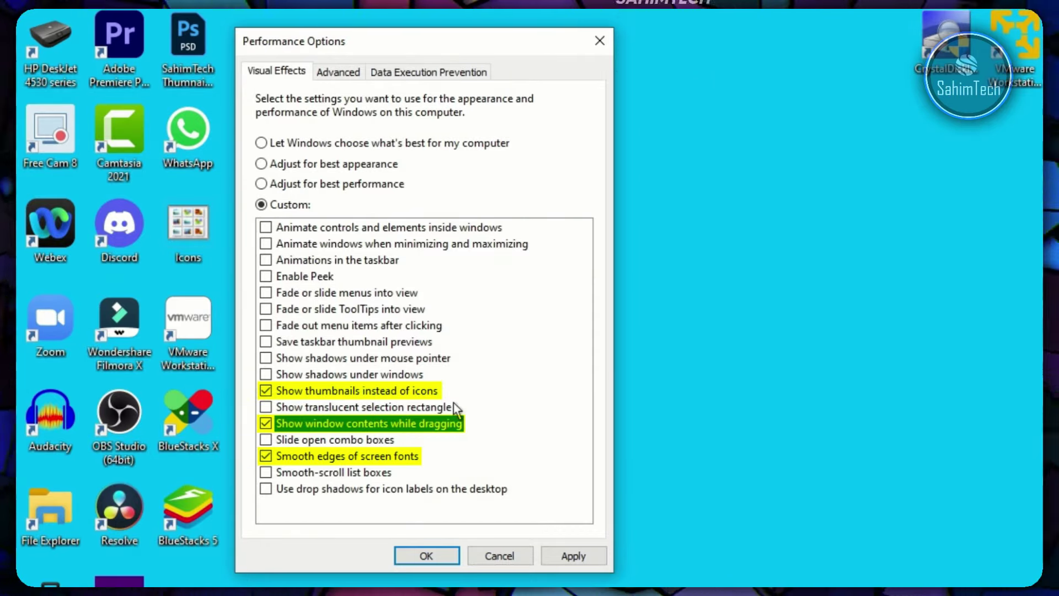
{"action": "left_click", "coordinate": [587, 555]}
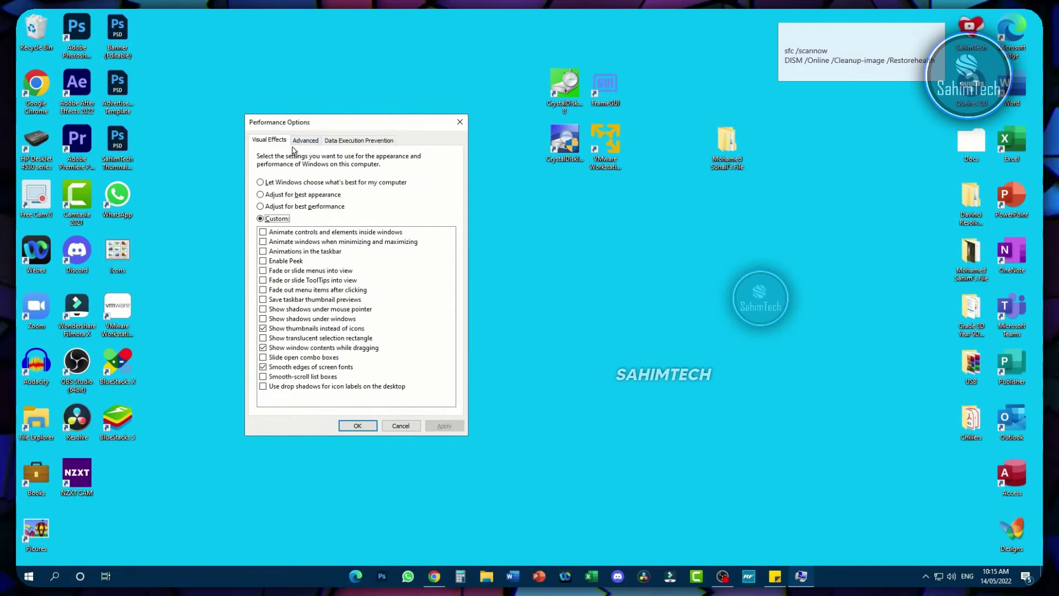
Turn off automatic paging file size management for all drives in the advanced Virtual Memory settings.
{"action": "left_click", "coordinate": [305, 141]}
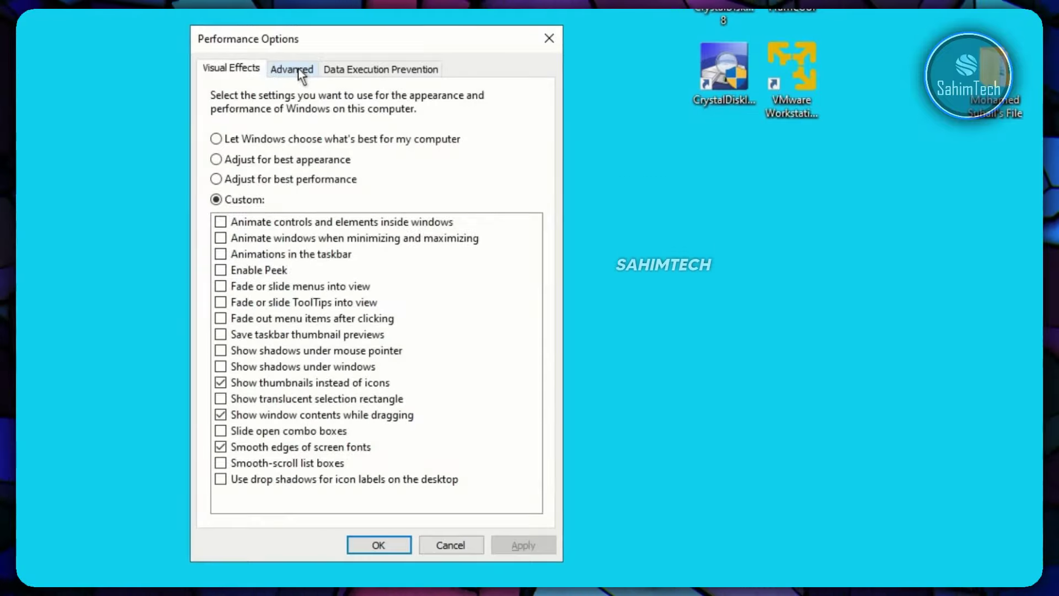
{"action": "left_click", "coordinate": [295, 68]}
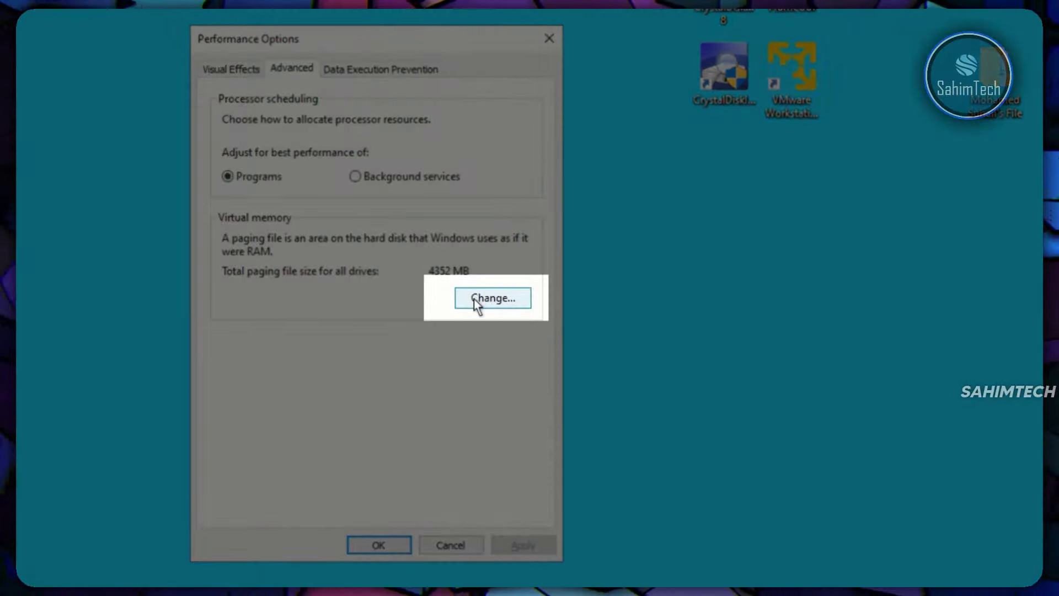
{"action": "left_click", "coordinate": [490, 301]}
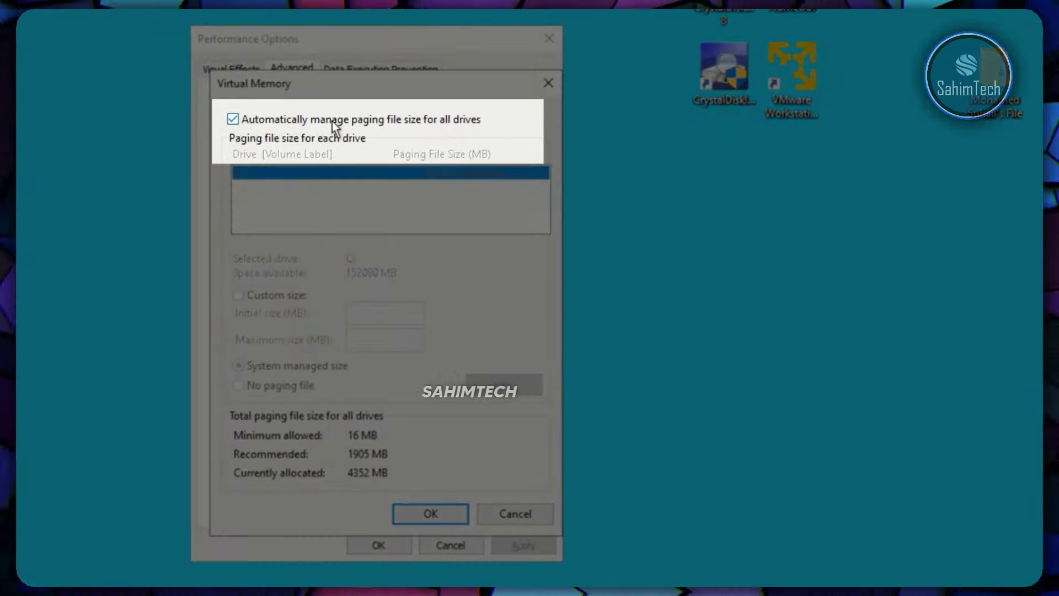
{"action": "left_click", "coordinate": [332, 122]}
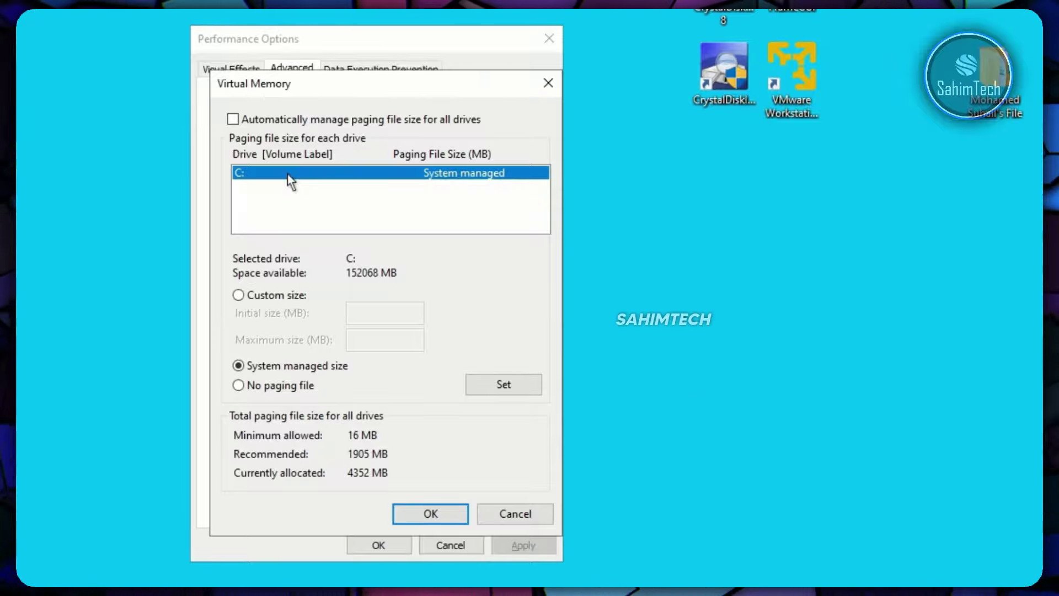
Set drive C: to No paging file and accept the warning.
{"action": "left_click", "coordinate": [284, 387]}
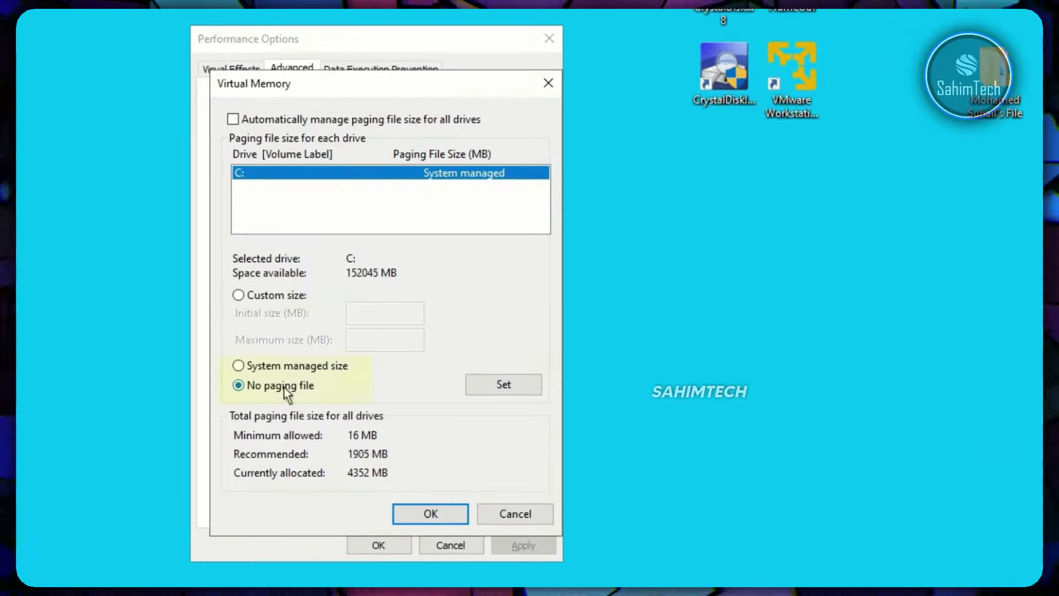
{"action": "left_click", "coordinate": [507, 384]}
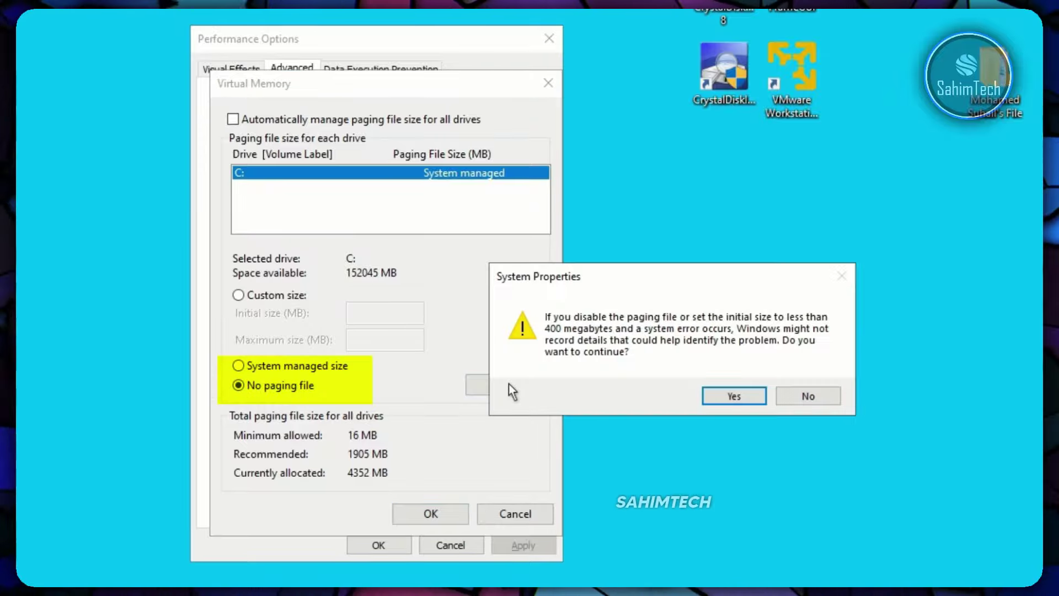
{"action": "left_click", "coordinate": [751, 400]}
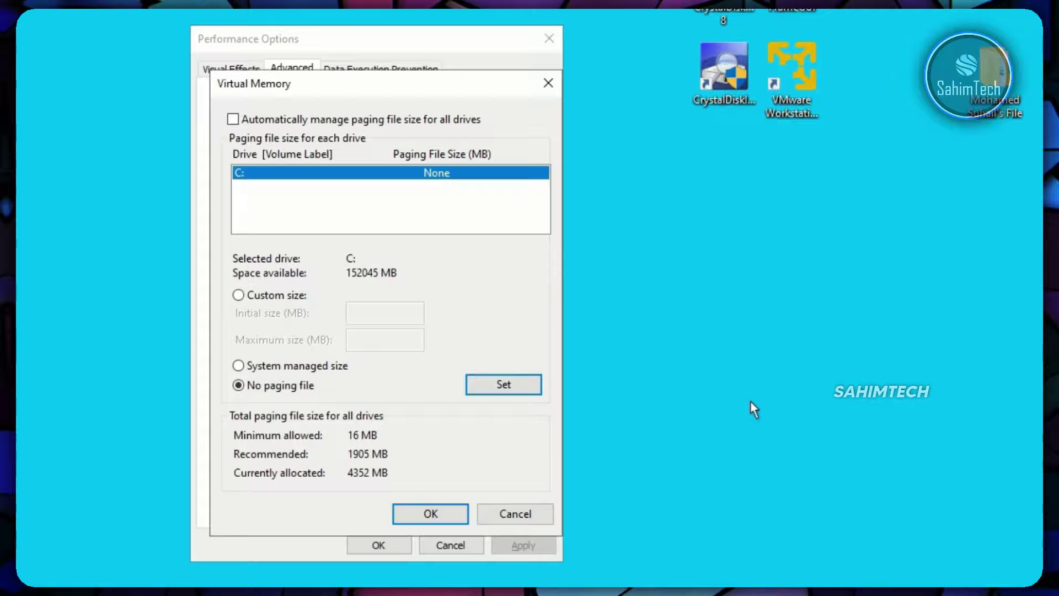
Set drive C:'s paging file to System managed size, dismiss the restart notice and close Performance Options with the changes saved.
{"action": "left_click", "coordinate": [309, 368]}
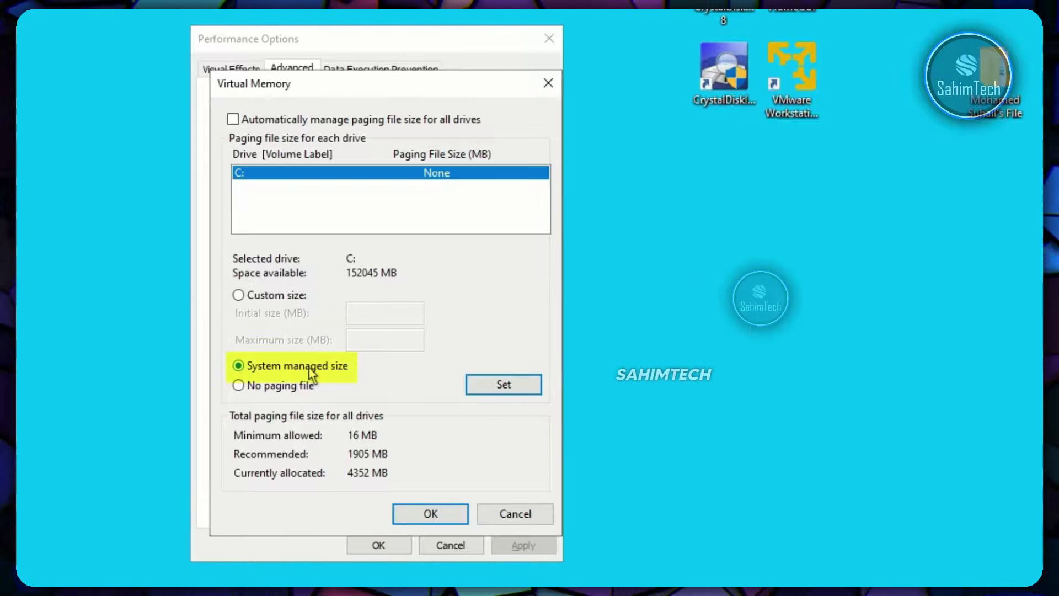
{"action": "left_click", "coordinate": [497, 385]}
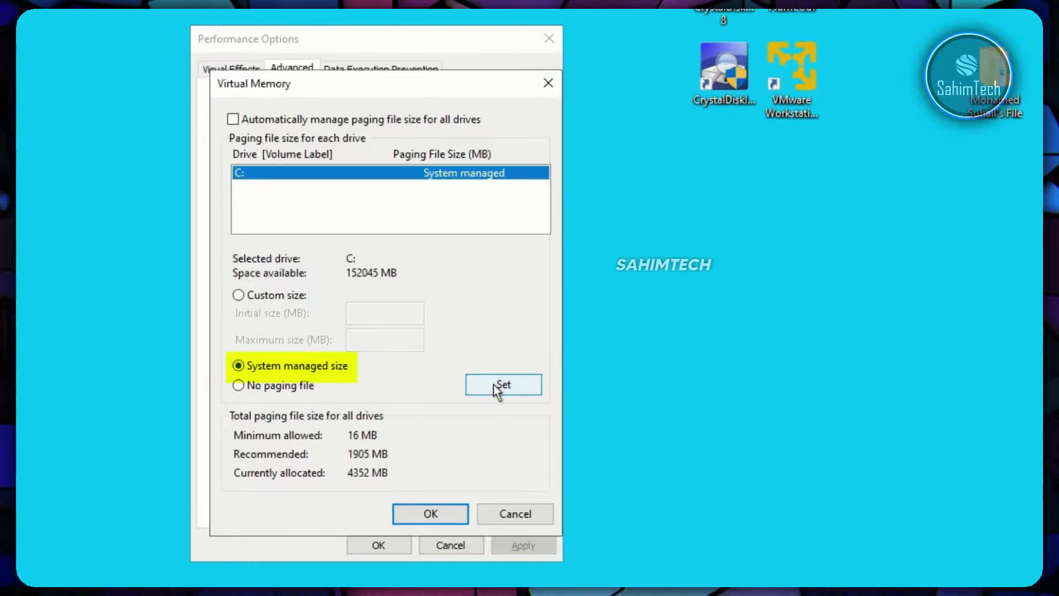
{"action": "left_click", "coordinate": [460, 511]}
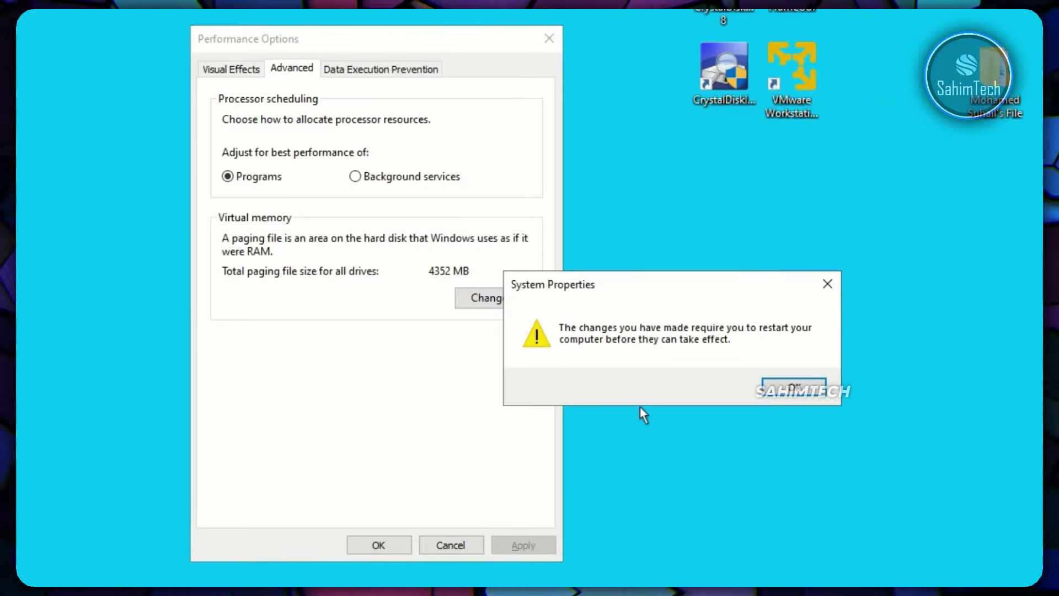
{"action": "left_click", "coordinate": [831, 295]}
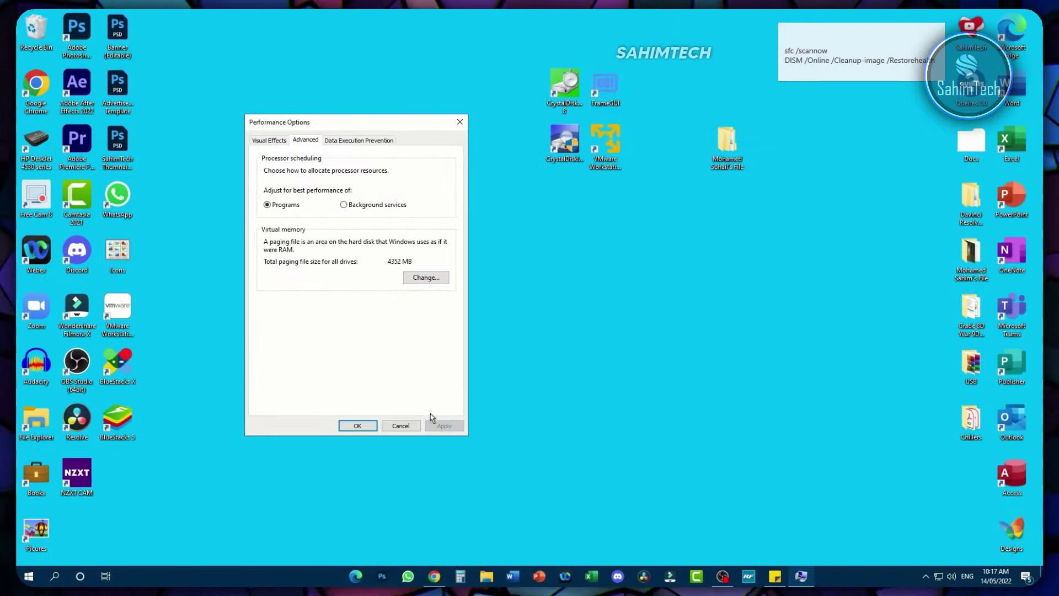
{"action": "left_click", "coordinate": [344, 426]}
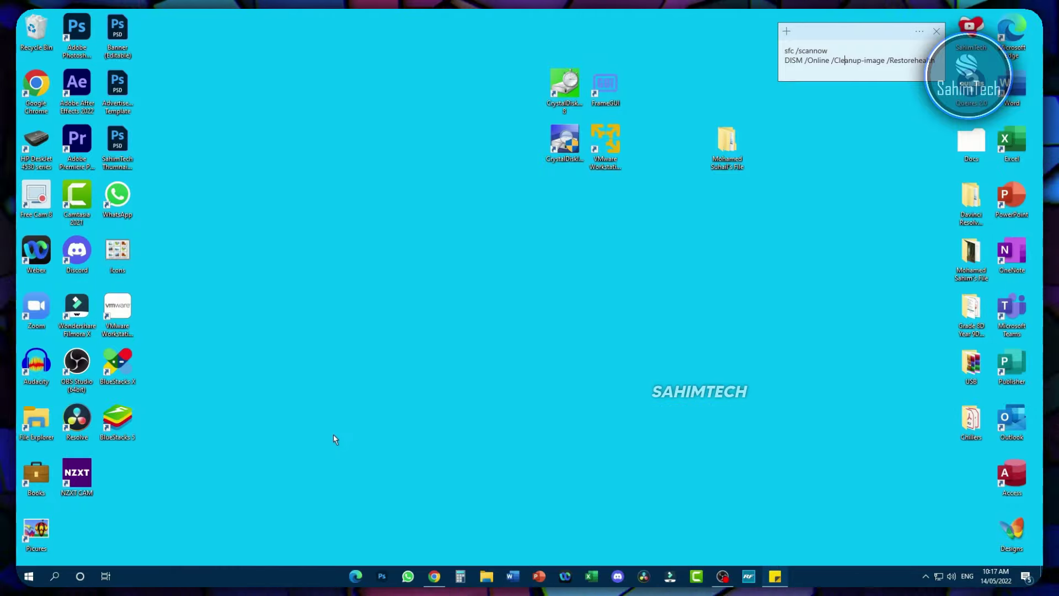
Disable all startup apps in Task Manager except the Windows Security notification entry, and close Task Manager.
{"action": "right_click", "coordinate": [301, 574]}
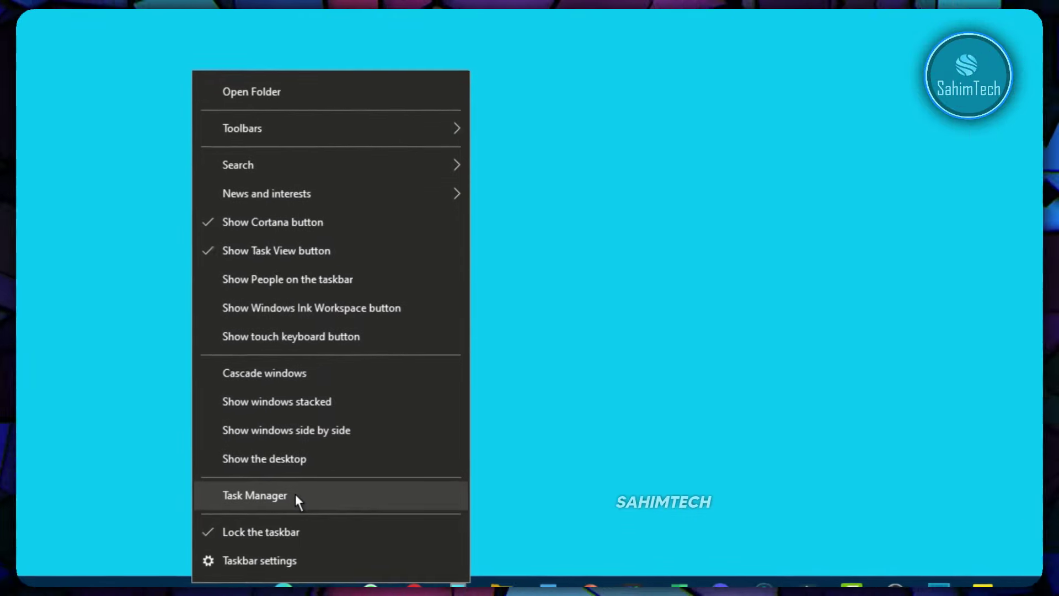
{"action": "left_click", "coordinate": [341, 510]}
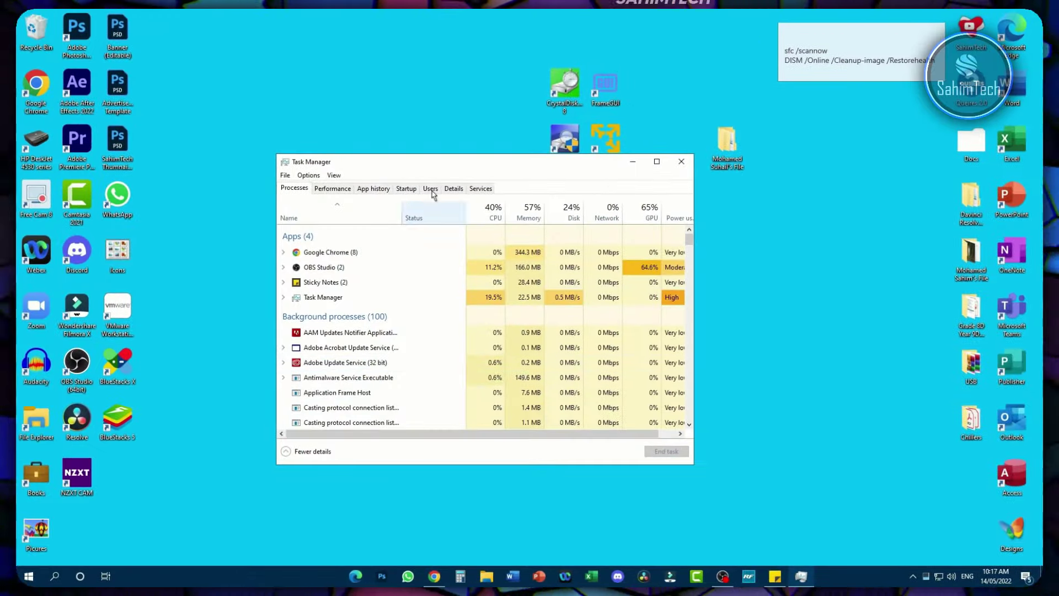
{"action": "left_click", "coordinate": [406, 189]}
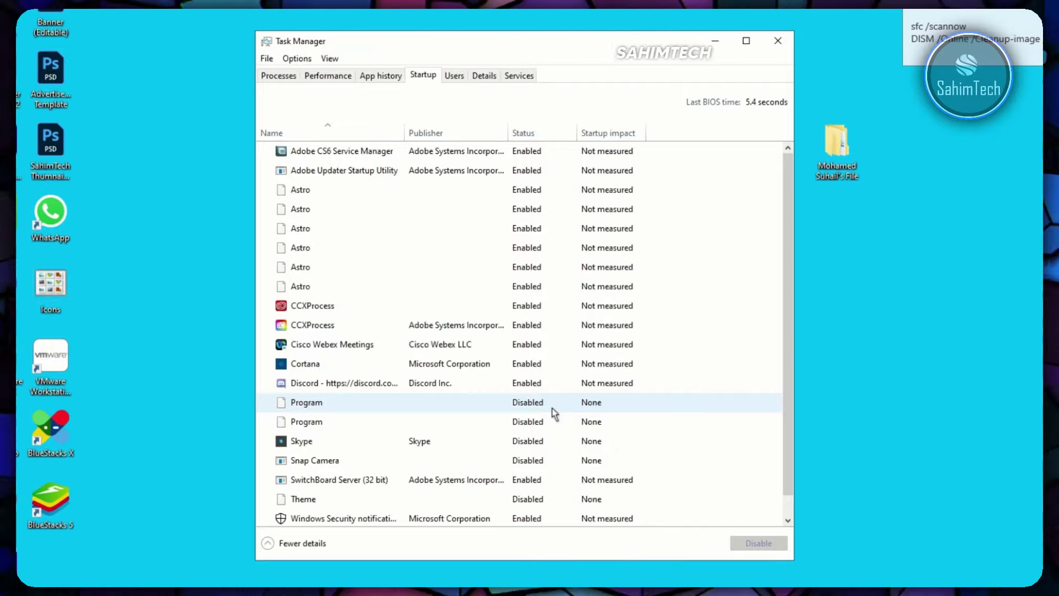
{"action": "left_click", "coordinate": [542, 158]}
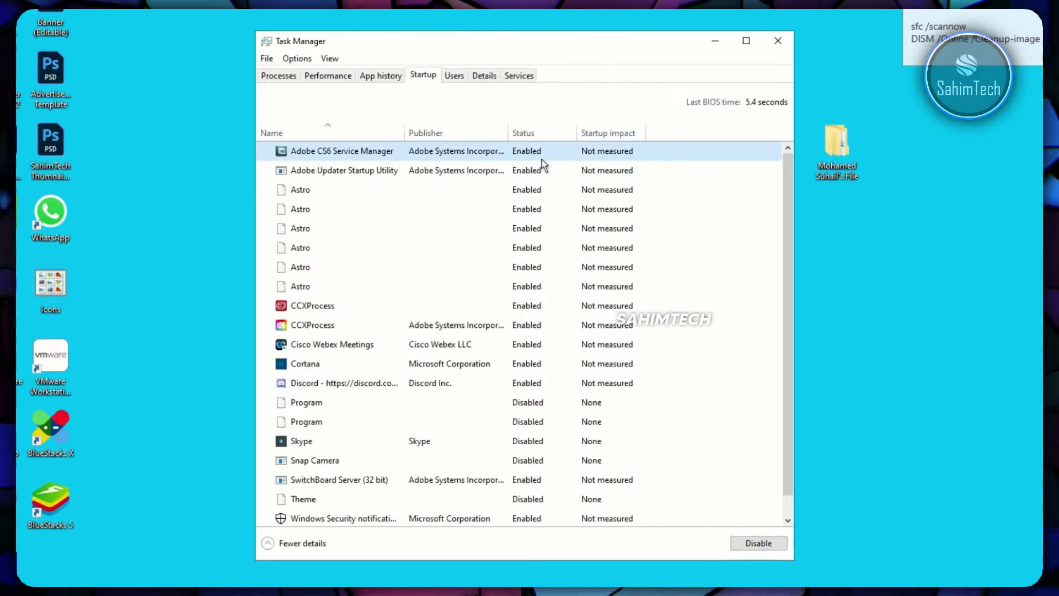
{"action": "left_click", "coordinate": [756, 543]}
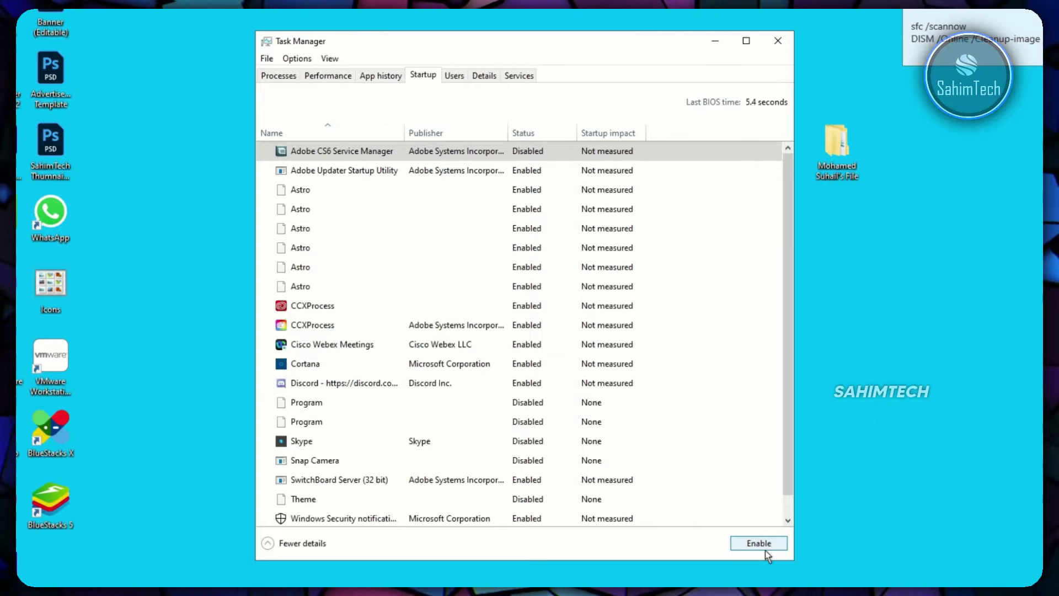
{"action": "key", "text": "Down"}
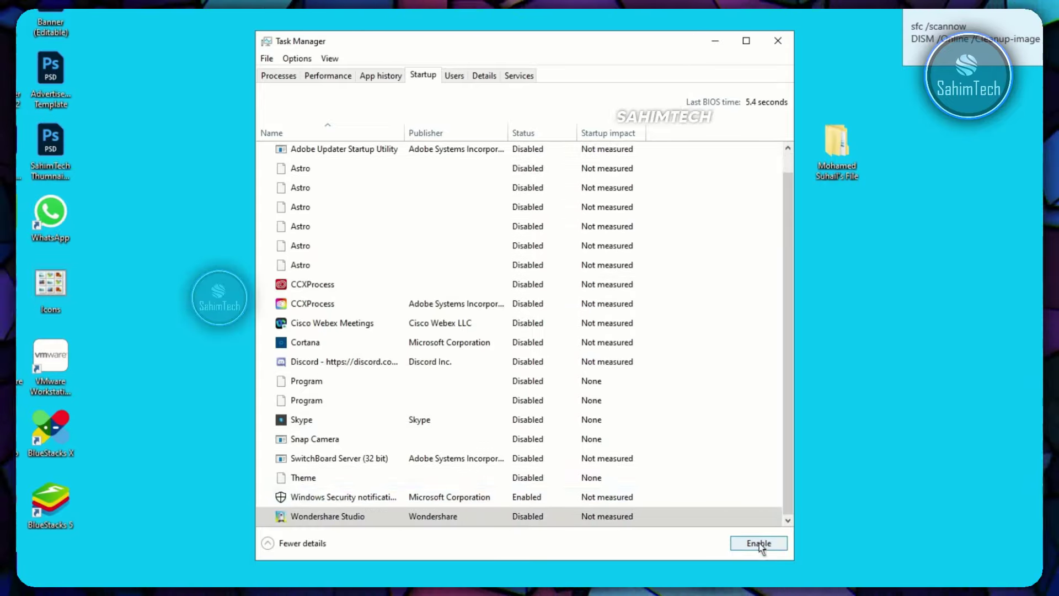
{"action": "left_click_drag", "start_coordinate": [793, 394], "coordinate": [792, 467]}
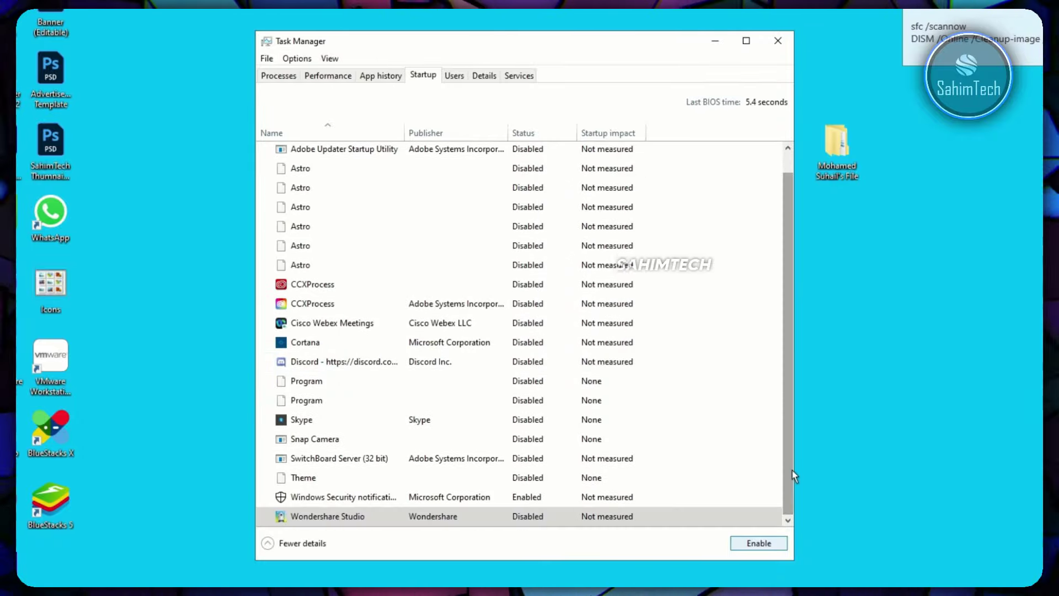
{"action": "left_click", "coordinate": [778, 40]}
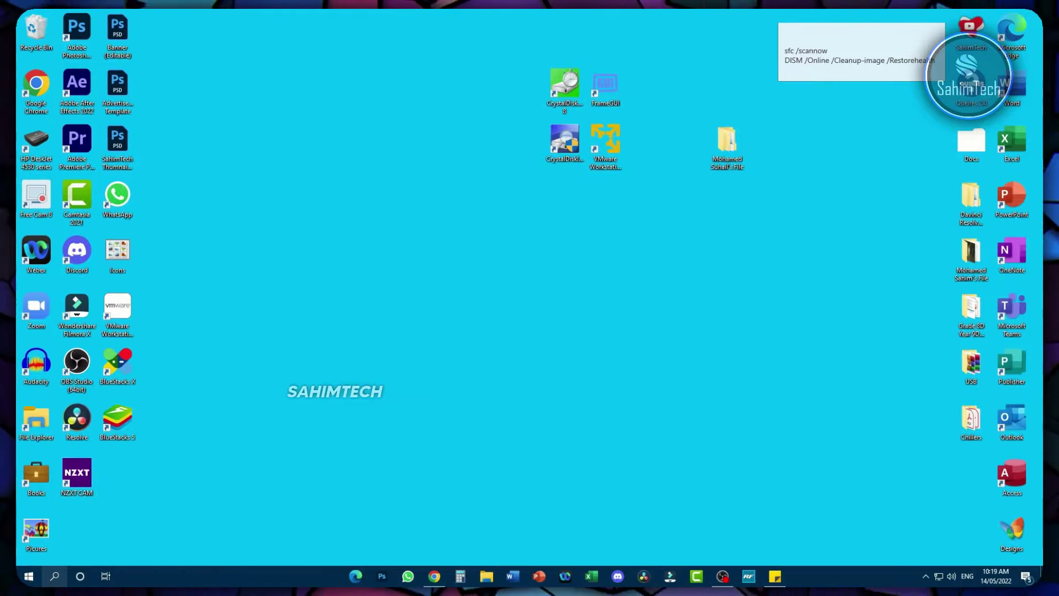
Set the number of processors to 4 in the advanced boot options of System Configuration.
{"action": "left_click", "coordinate": [54, 576]}
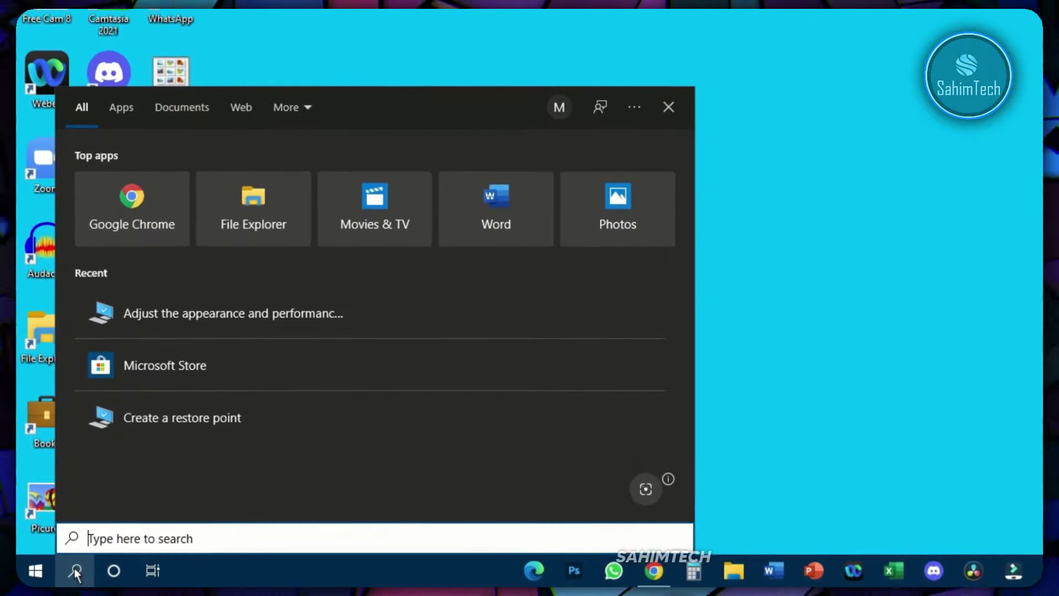
{"action": "type", "text": "mscongif"}
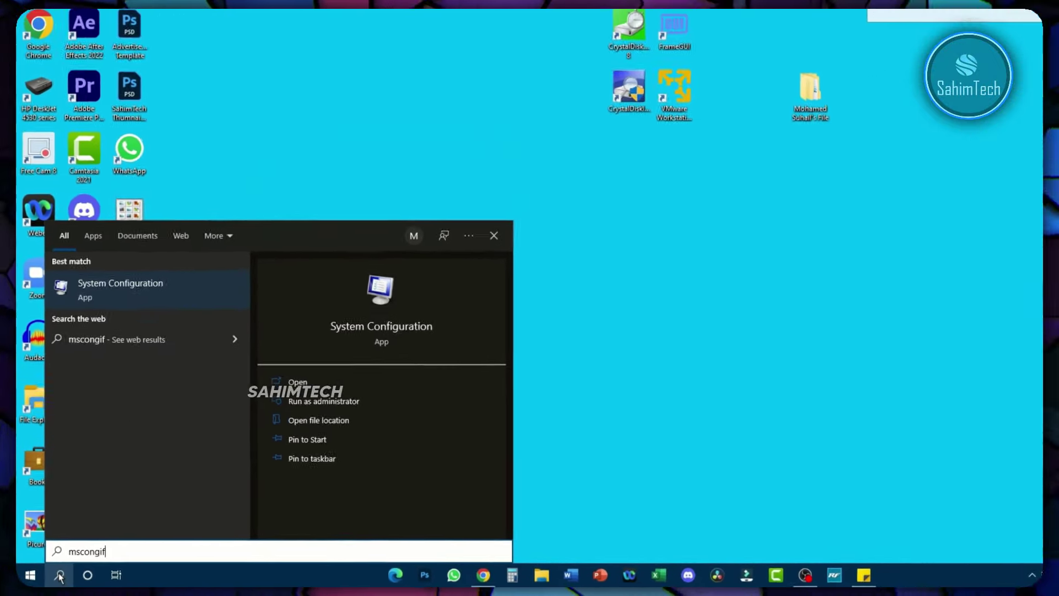
{"action": "key", "text": "Return"}
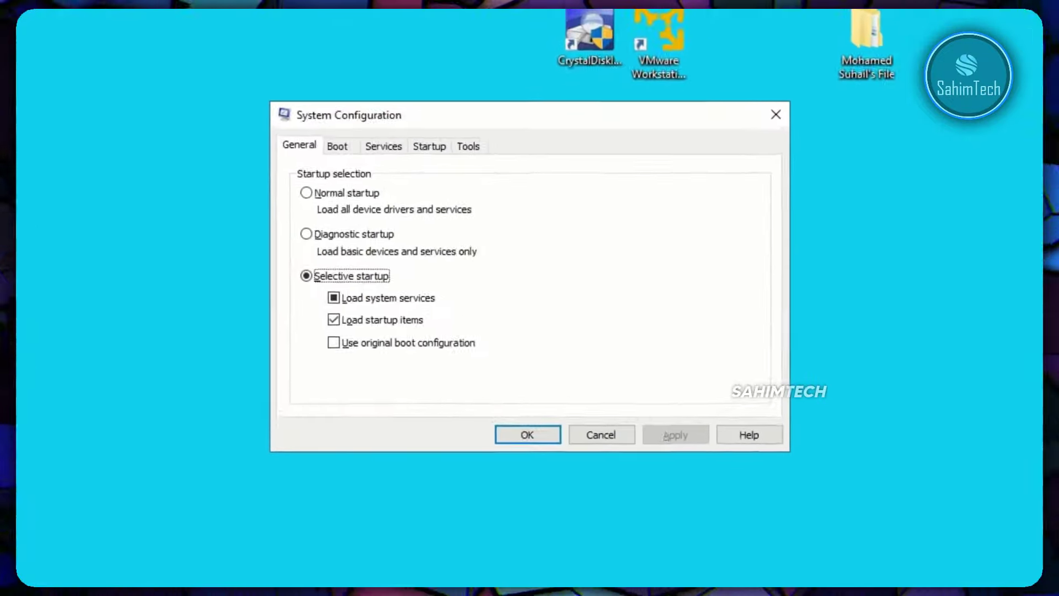
{"action": "left_click", "coordinate": [300, 116]}
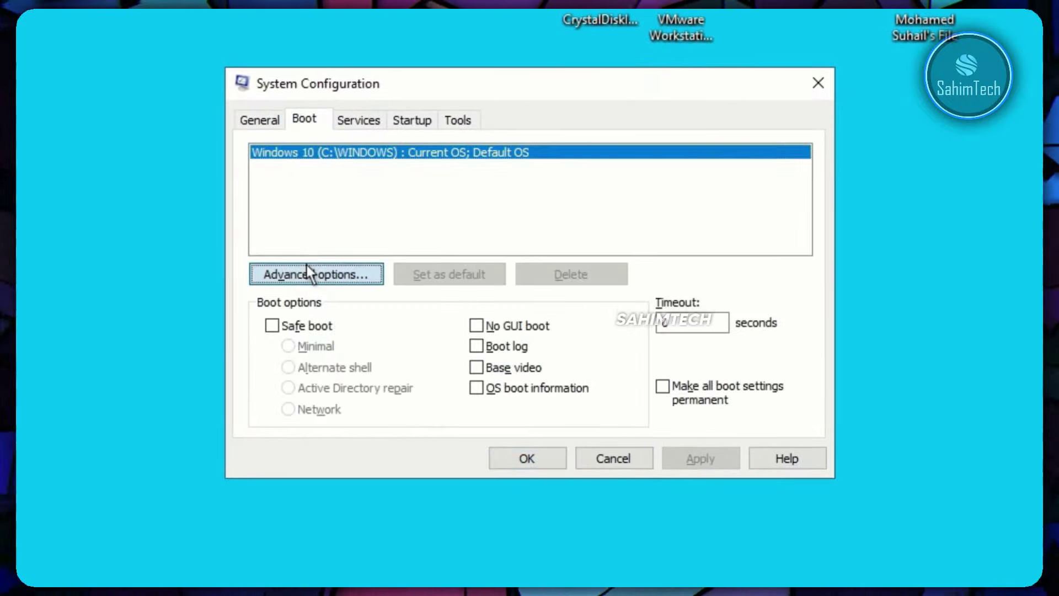
{"action": "left_click", "coordinate": [307, 266]}
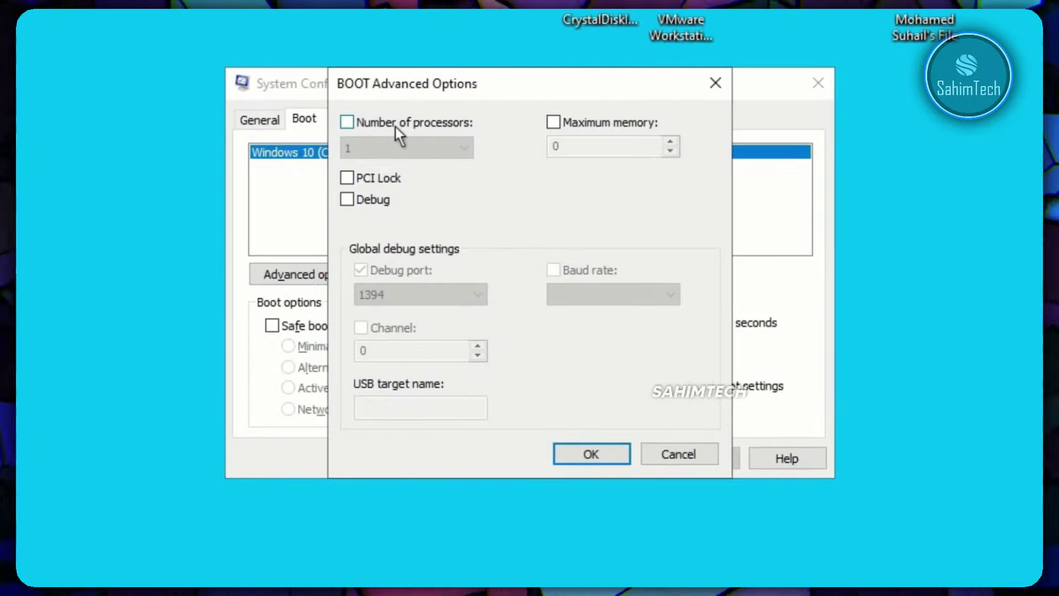
{"action": "left_click", "coordinate": [386, 123]}
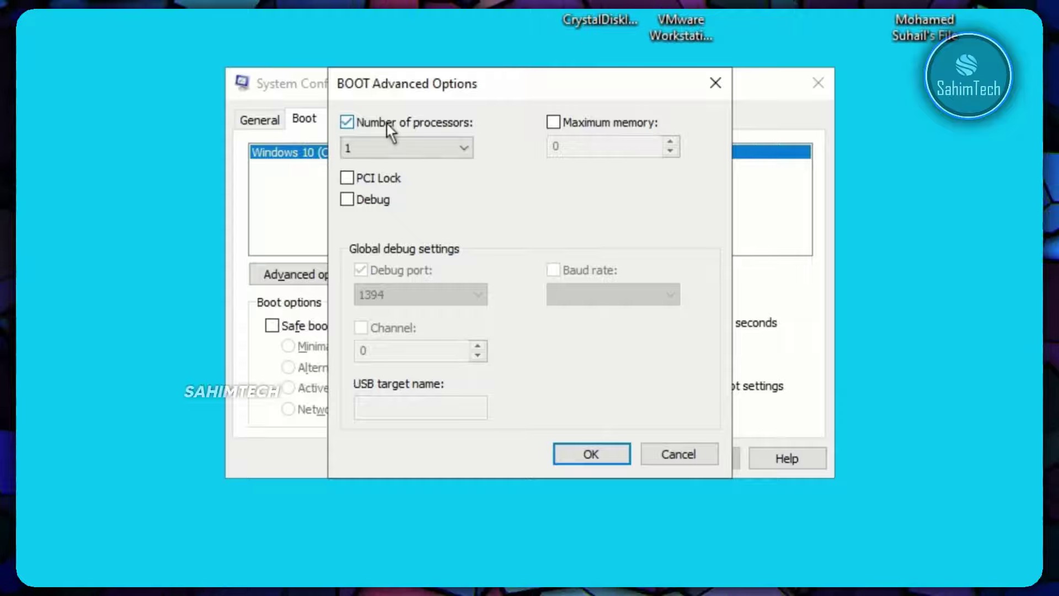
{"action": "left_click", "coordinate": [429, 153]}
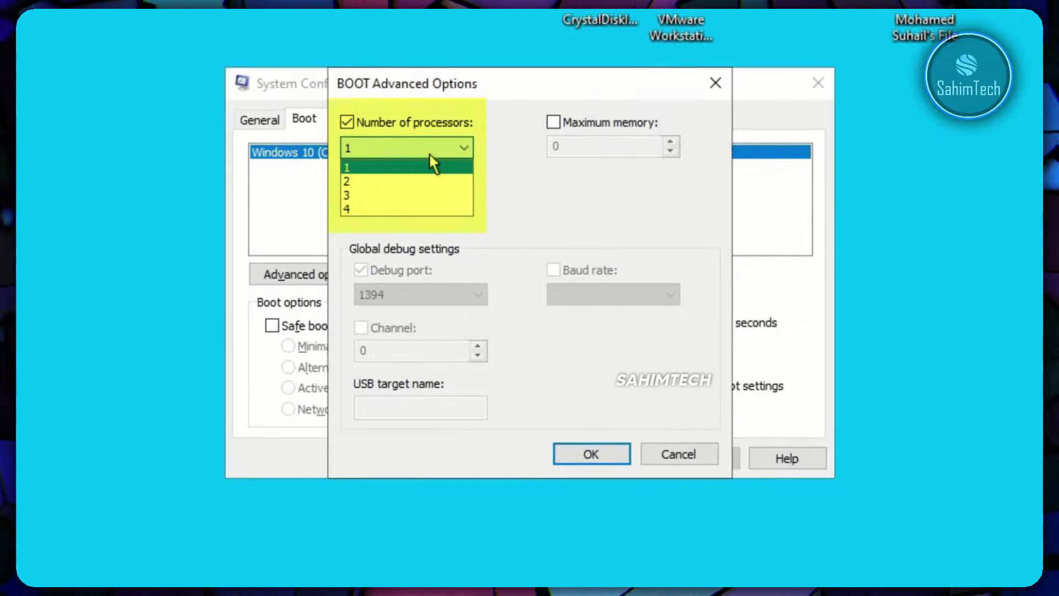
{"action": "left_click", "coordinate": [398, 209]}
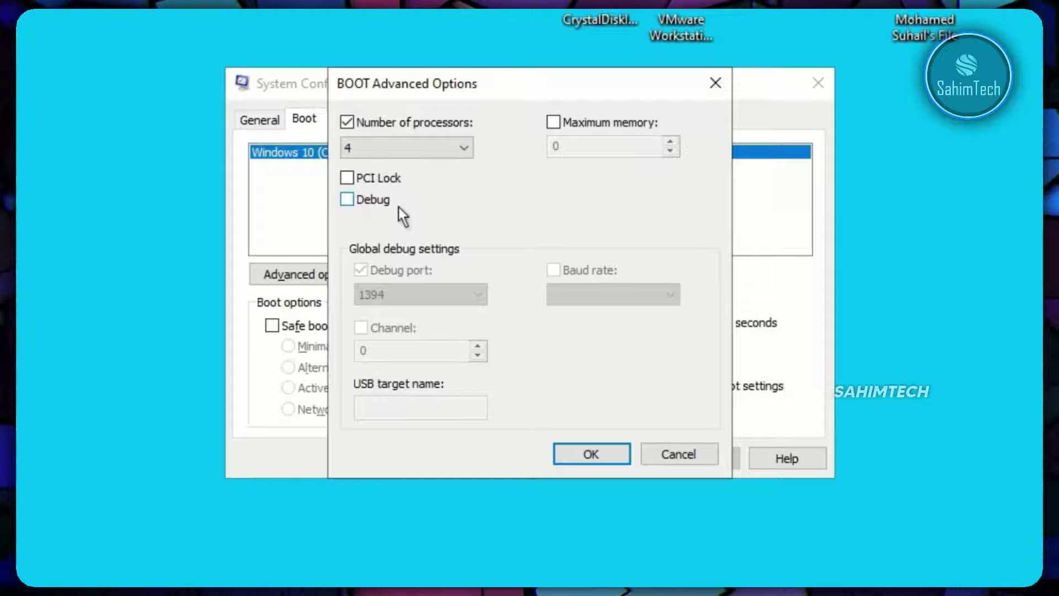
{"action": "left_click", "coordinate": [594, 457]}
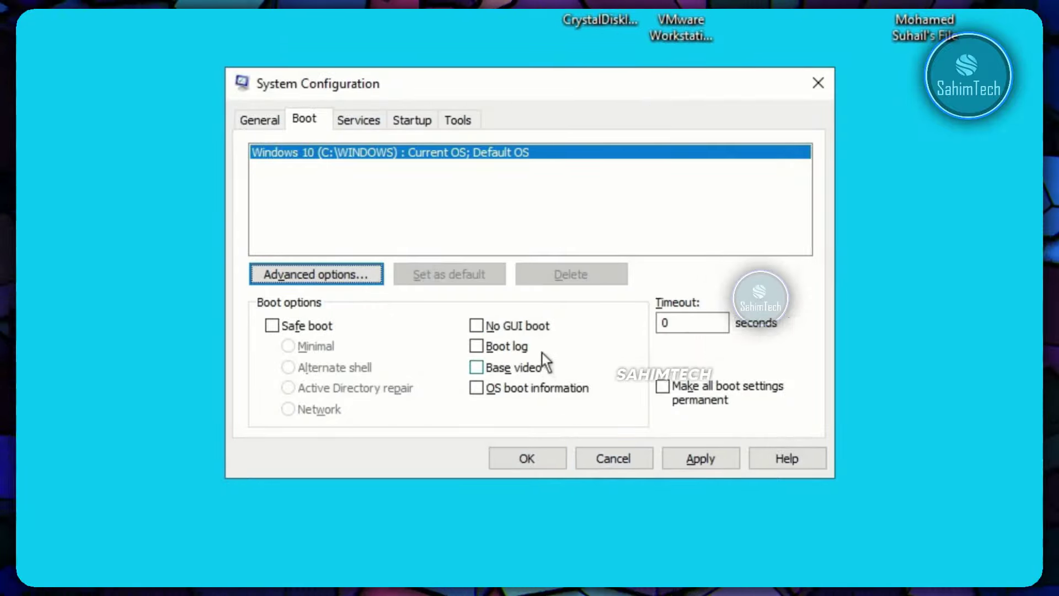
Enable No GUI boot and set the boot timeout to 5 seconds.
{"action": "left_click", "coordinate": [511, 329]}
{"action": "left_click", "coordinate": [681, 326]}
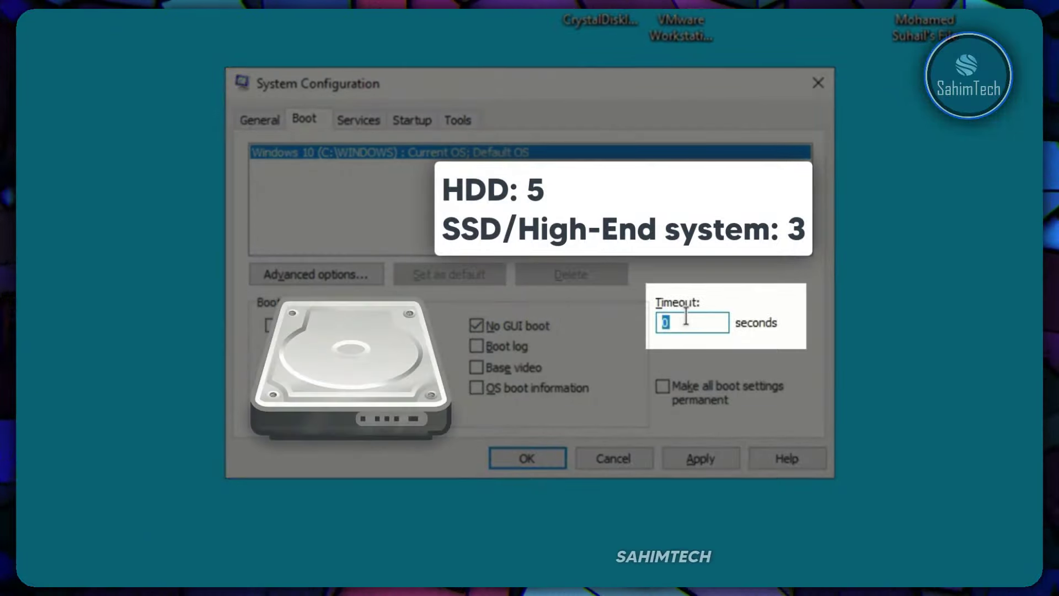
{"action": "type", "text": "5"}
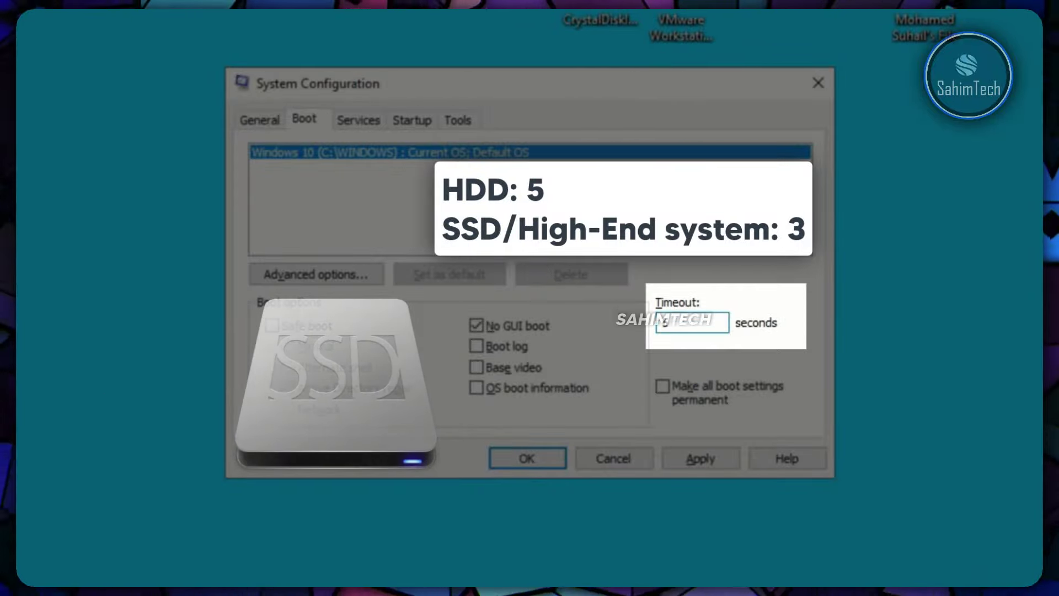
{"action": "key", "text": "BackSpace"}
{"action": "type", "text": "3"}
{"action": "key", "text": "BackSpace"}
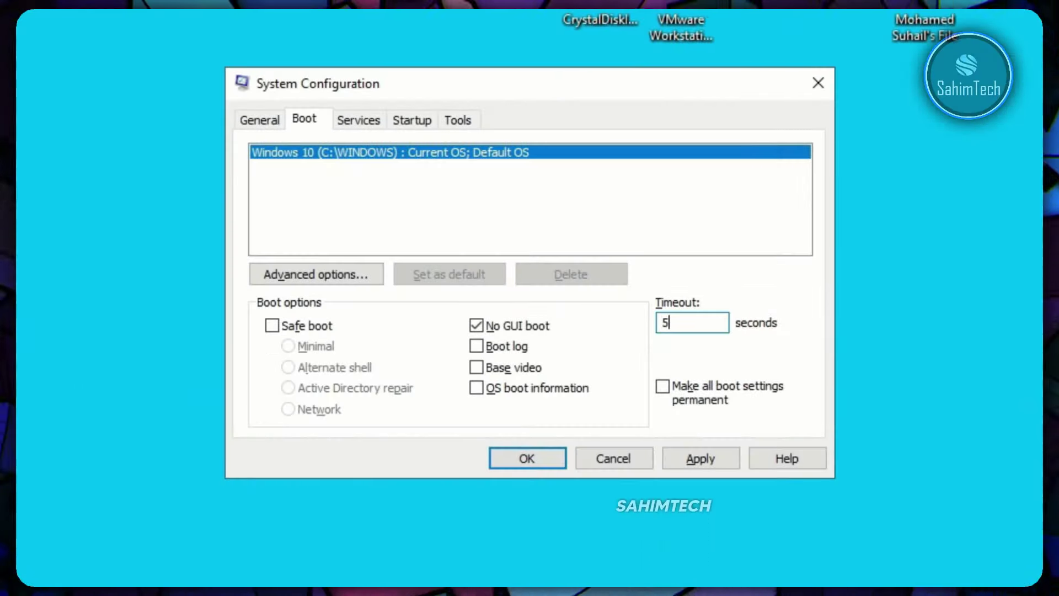
{"action": "type", "text": "5"}
Apply the System Configuration changes and exit without restarting the computer.
{"action": "left_click", "coordinate": [697, 464]}
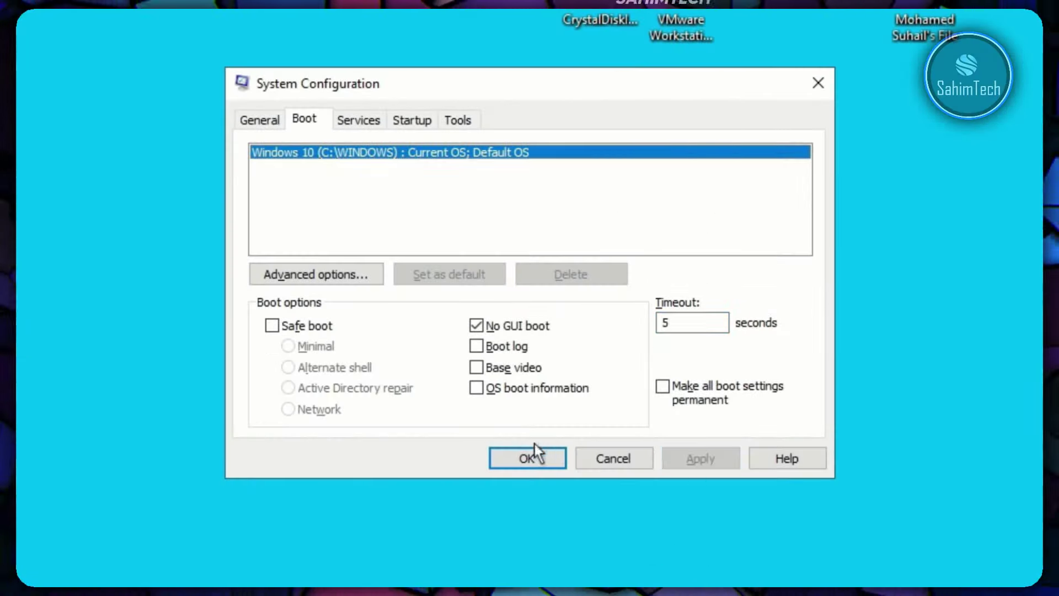
{"action": "left_click", "coordinate": [531, 457]}
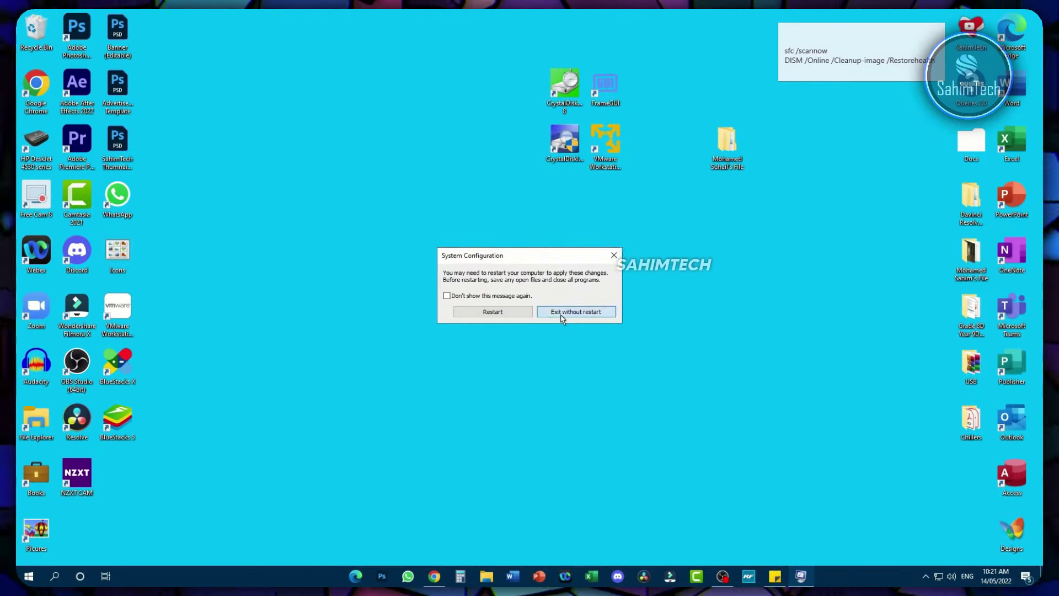
{"action": "left_click", "coordinate": [561, 314]}
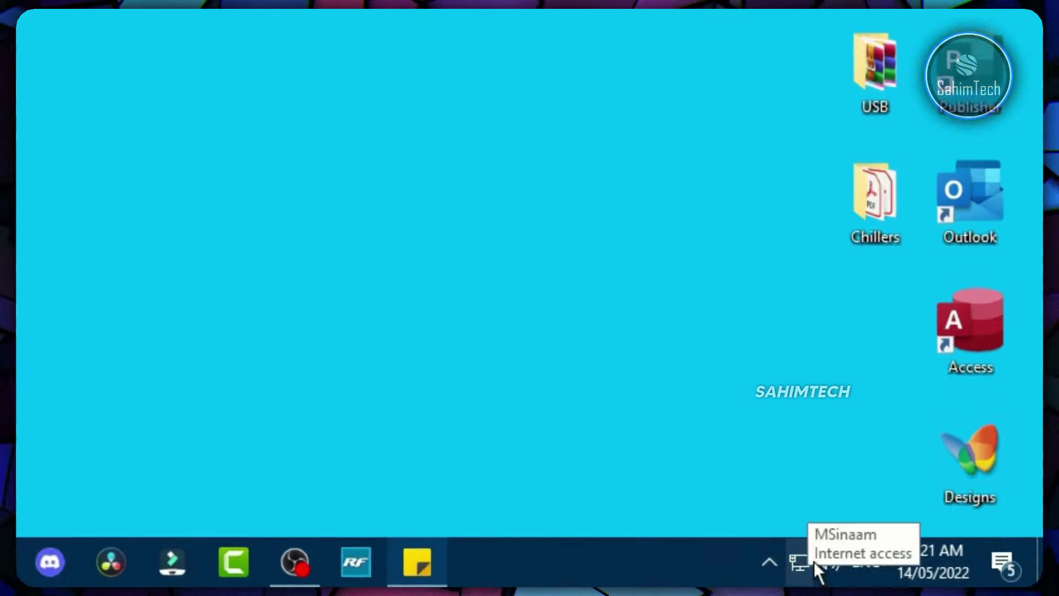
Open the properties of the Realtek Speakers playback device from the Windows sound settings.
{"action": "right_click", "coordinate": [833, 563]}
{"action": "left_click", "coordinate": [796, 532]}
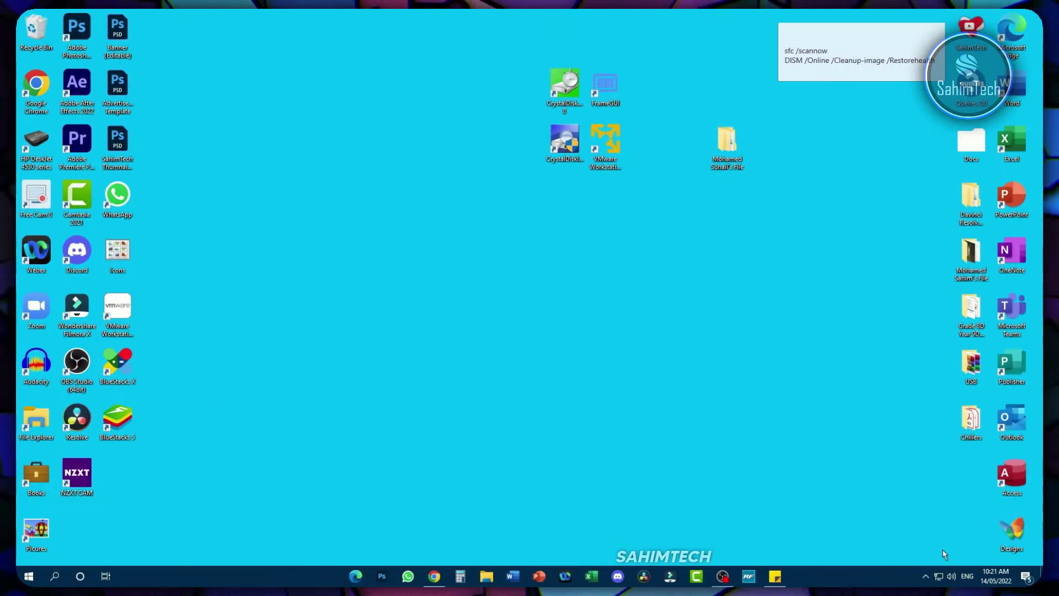
{"action": "left_click_drag", "start_coordinate": [178, 65], "coordinate": [513, 208]}
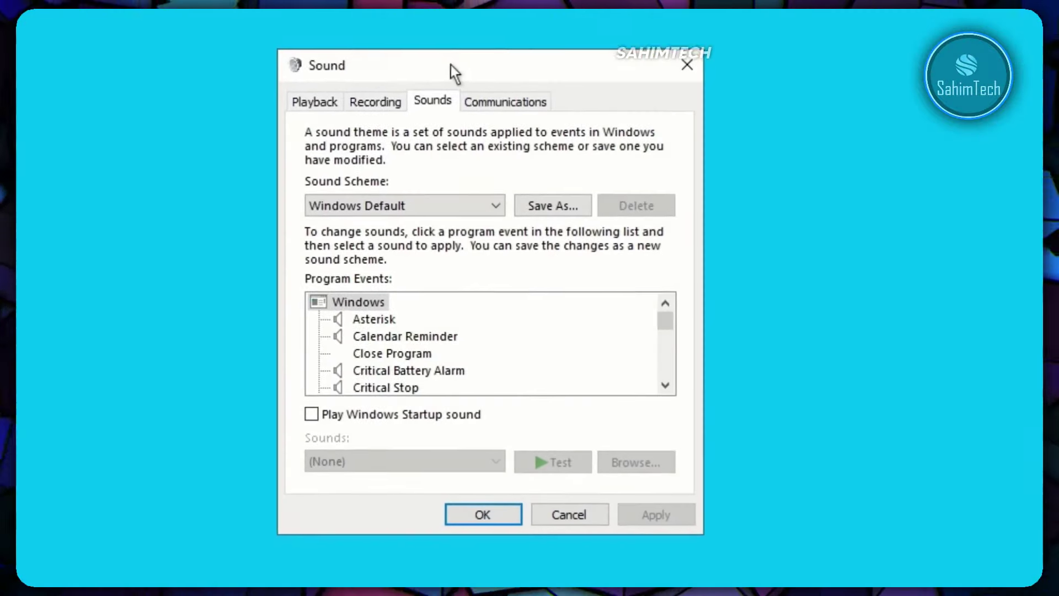
{"action": "left_click", "coordinate": [316, 99]}
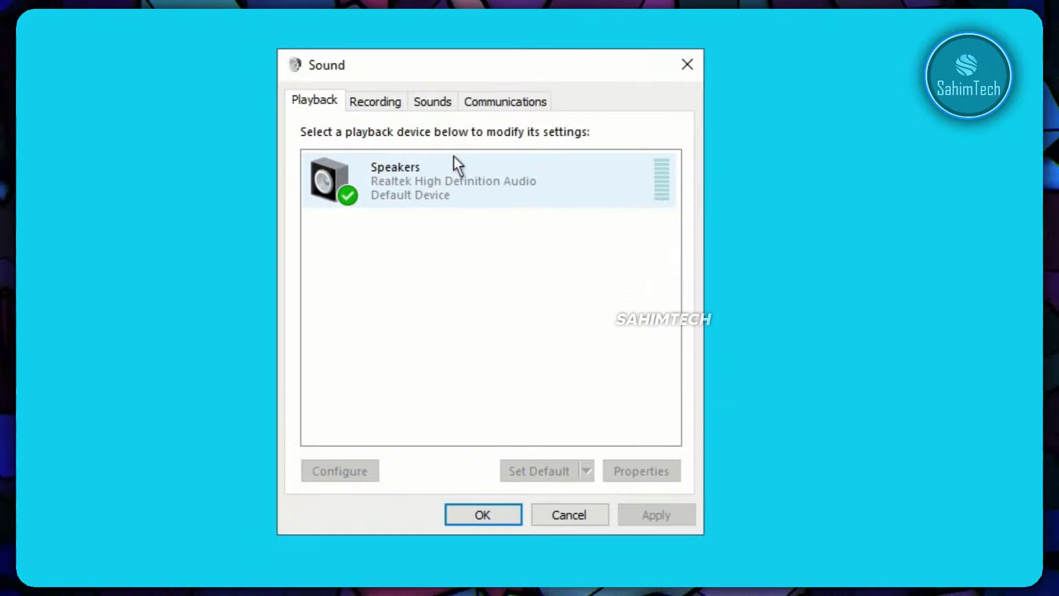
{"action": "right_click", "coordinate": [436, 173]}
{"action": "left_click", "coordinate": [513, 341]}
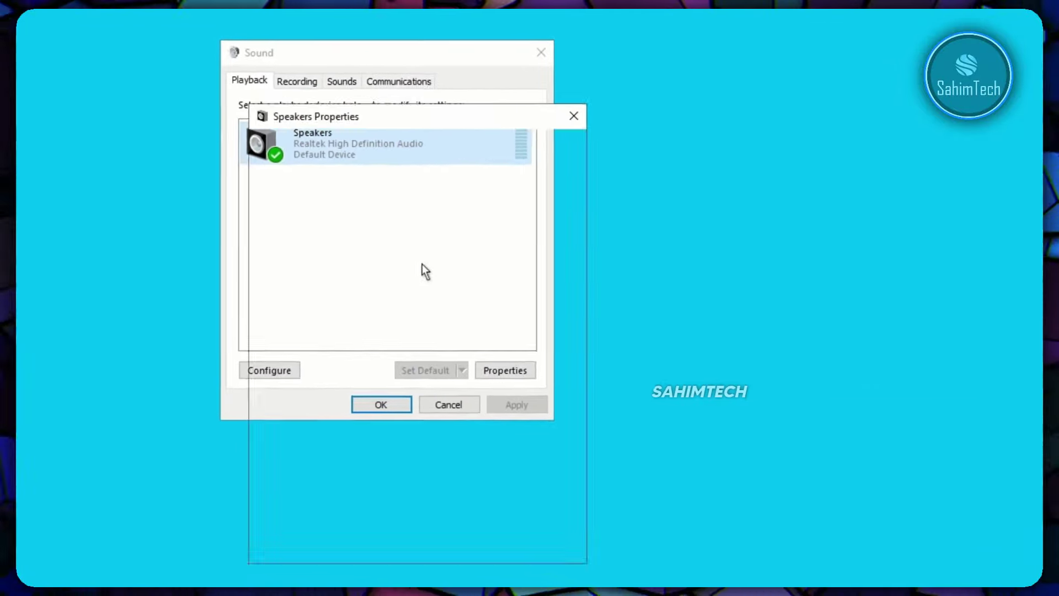
Disable all sound effects in the enhancements of the Speakers device.
{"action": "left_click", "coordinate": [359, 147]}
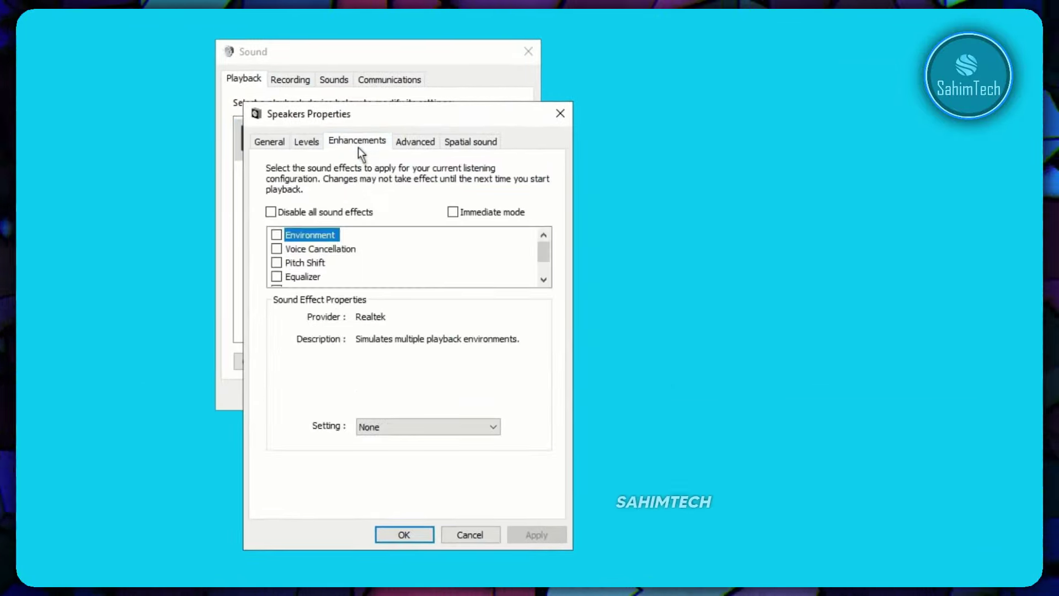
{"action": "left_click", "coordinate": [338, 214]}
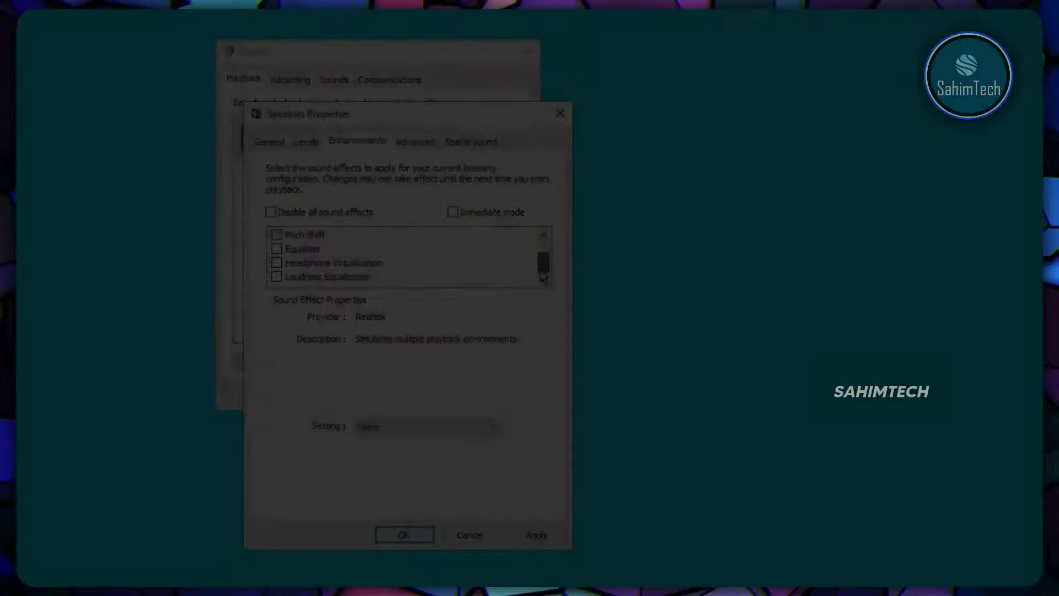
{"action": "scroll", "coordinate": [406, 260], "scroll_direction": "up", "scroll_amount": 1}
{"action": "scroll", "coordinate": [406, 260], "scroll_direction": "down", "scroll_amount": 1}
{"action": "scroll", "coordinate": [406, 260], "scroll_direction": "up", "scroll_amount": 1}
{"action": "scroll", "coordinate": [407, 260], "scroll_direction": "down", "scroll_amount": 1}
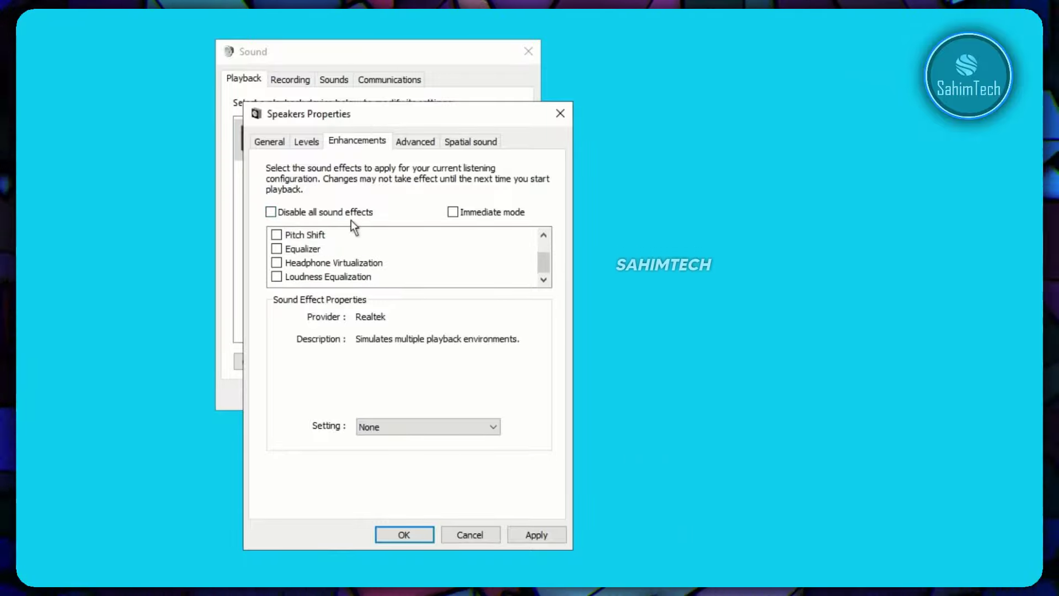
{"action": "left_click", "coordinate": [330, 216]}
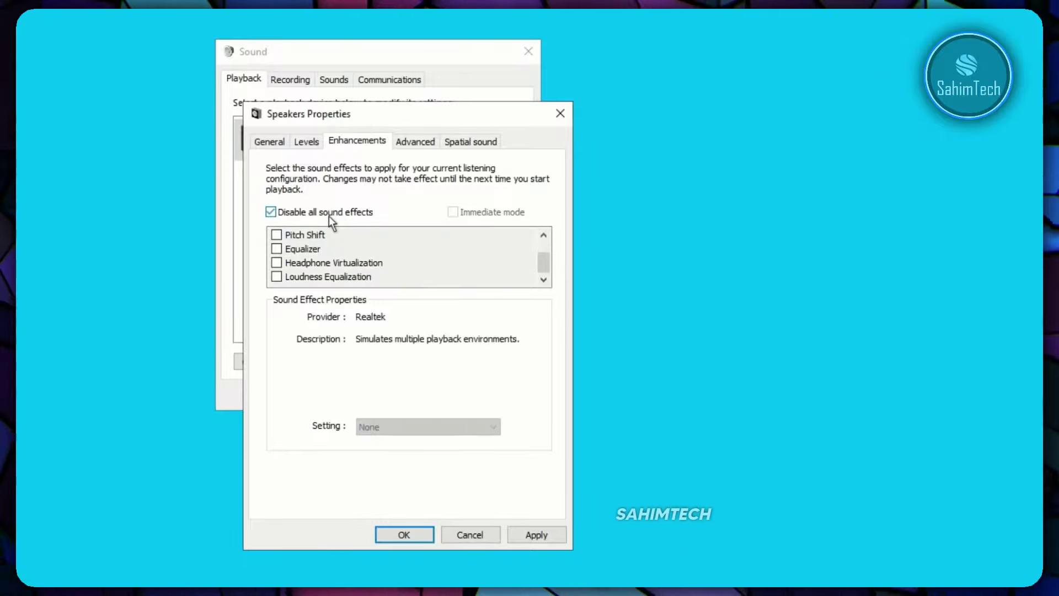
Set the speakers' default format to 16 bit, 44100 Hz (CD Quality) and apply the change.
{"action": "left_click", "coordinate": [416, 141]}
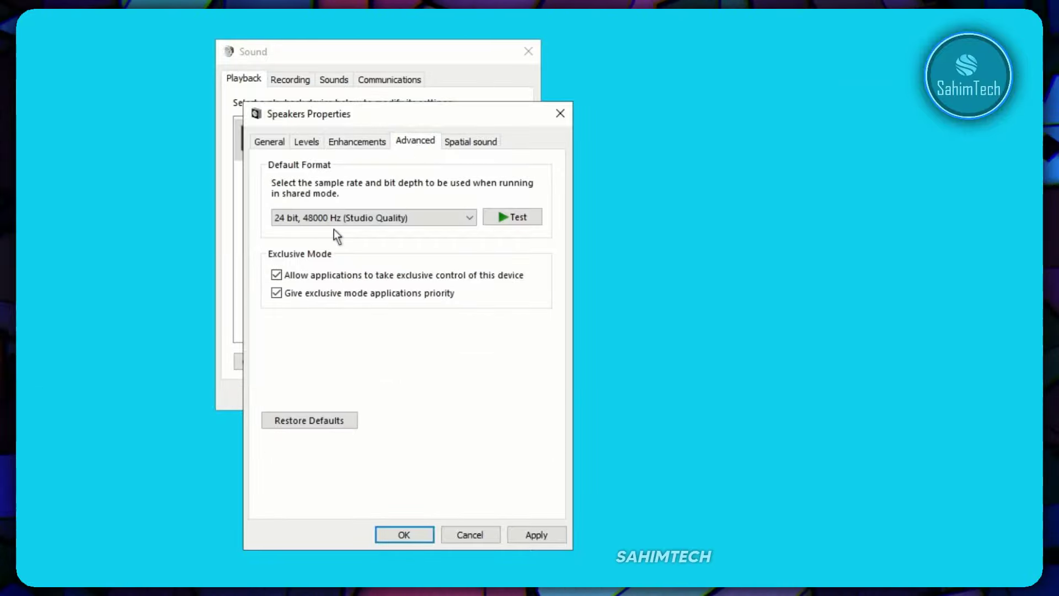
{"action": "left_click", "coordinate": [372, 218]}
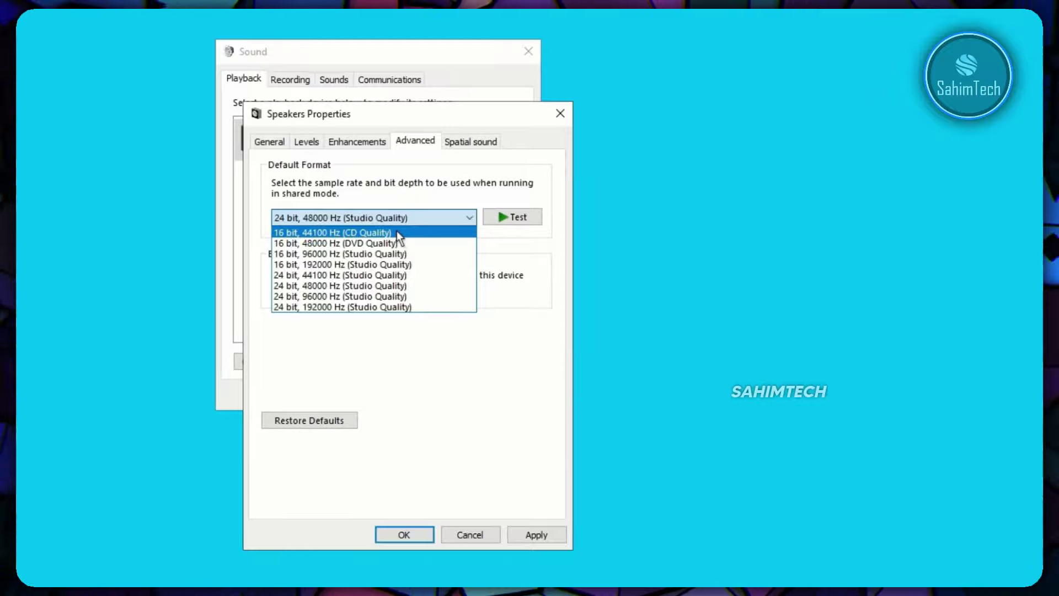
{"action": "left_click", "coordinate": [391, 233]}
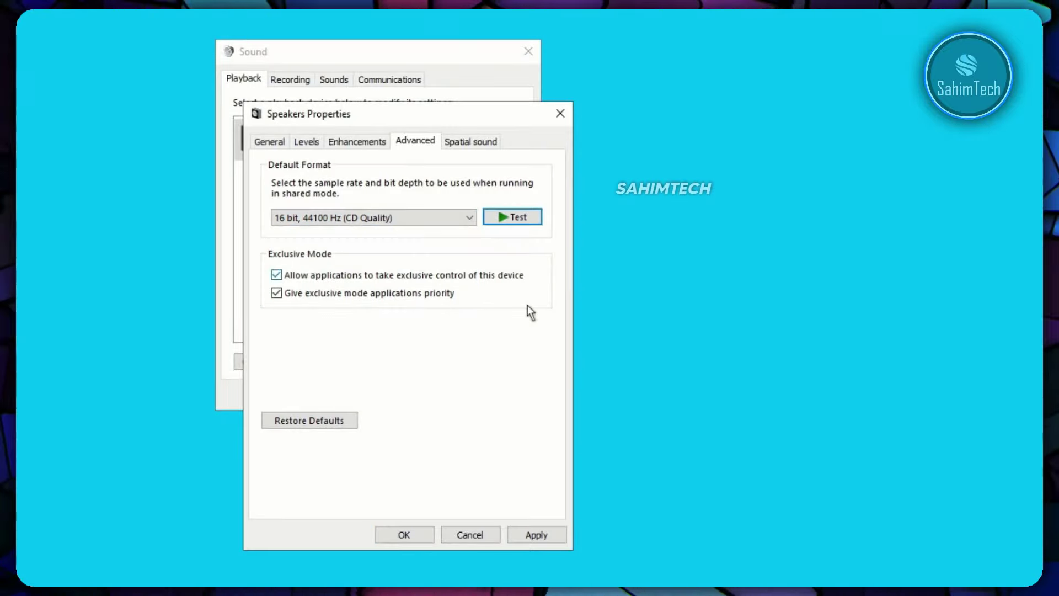
{"action": "left_click", "coordinate": [550, 536]}
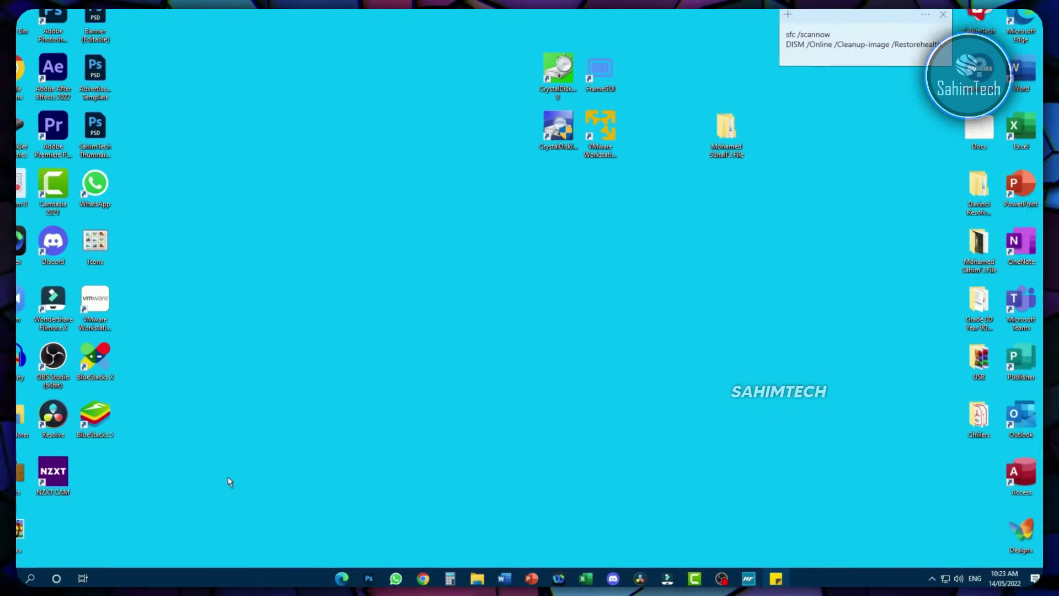
Search Windows for power and open the settings for choosing a power plan.
{"action": "left_click", "coordinate": [56, 577]}
{"action": "type", "text": "power"}
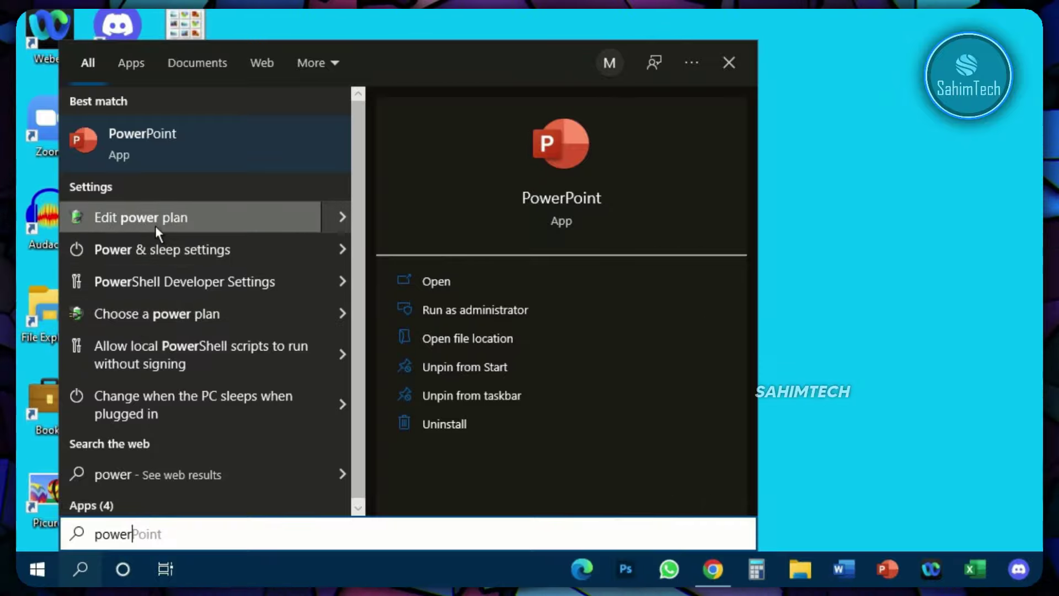
{"action": "left_click", "coordinate": [237, 323]}
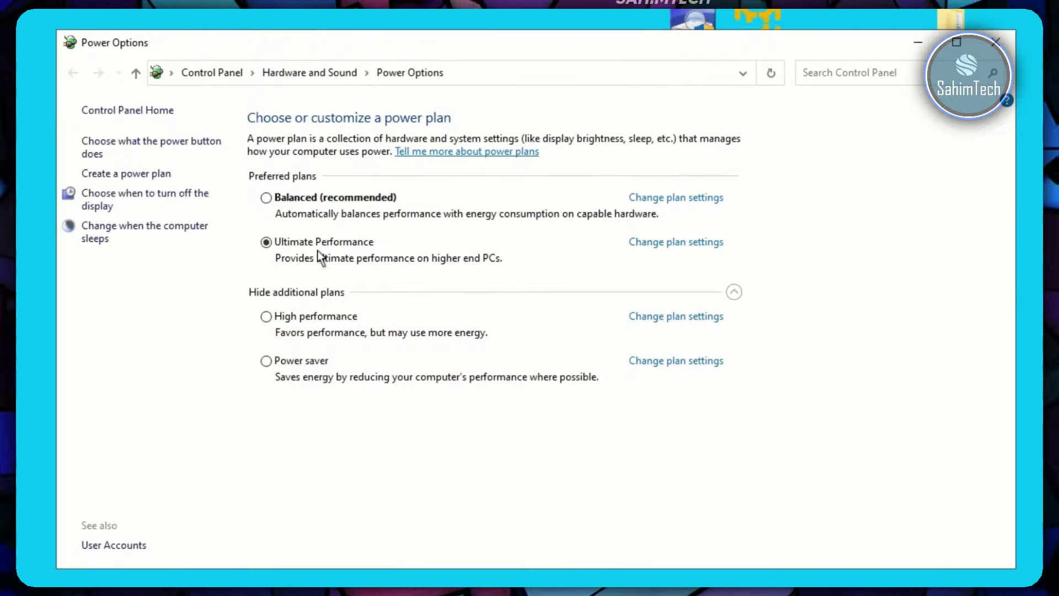
Try the High performance, Balanced and Power saver plans and return to Ultimate Performance.
{"action": "left_click", "coordinate": [331, 317]}
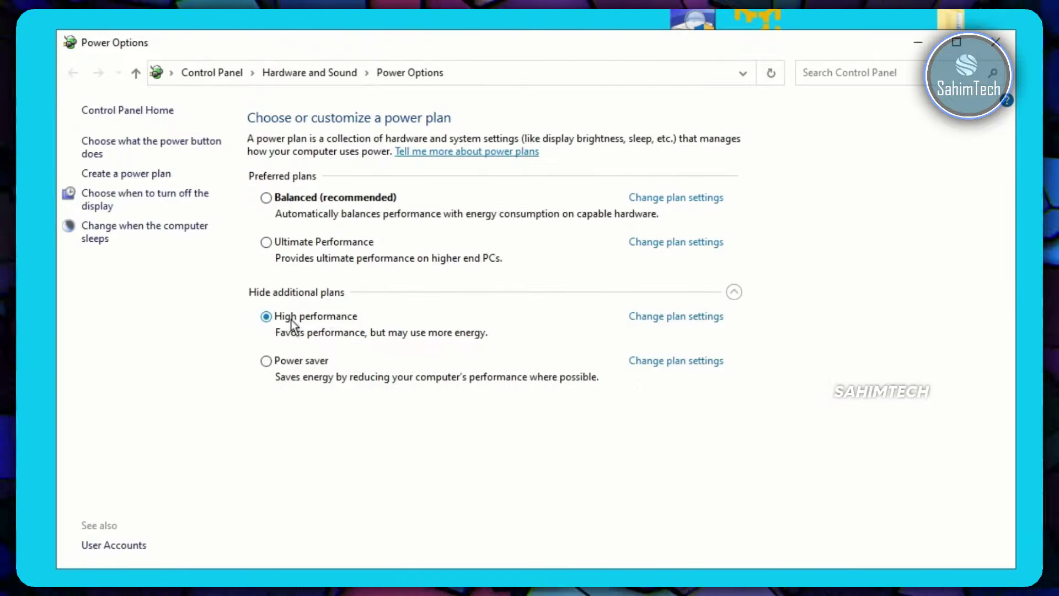
{"action": "left_click", "coordinate": [350, 197]}
{"action": "left_click", "coordinate": [311, 368]}
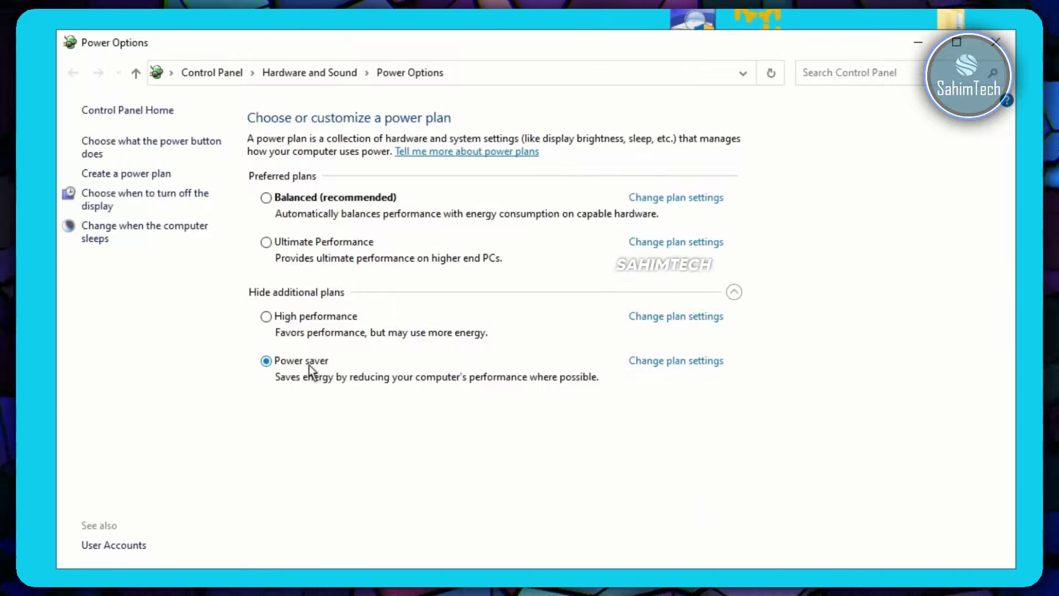
{"action": "left_click", "coordinate": [347, 246]}
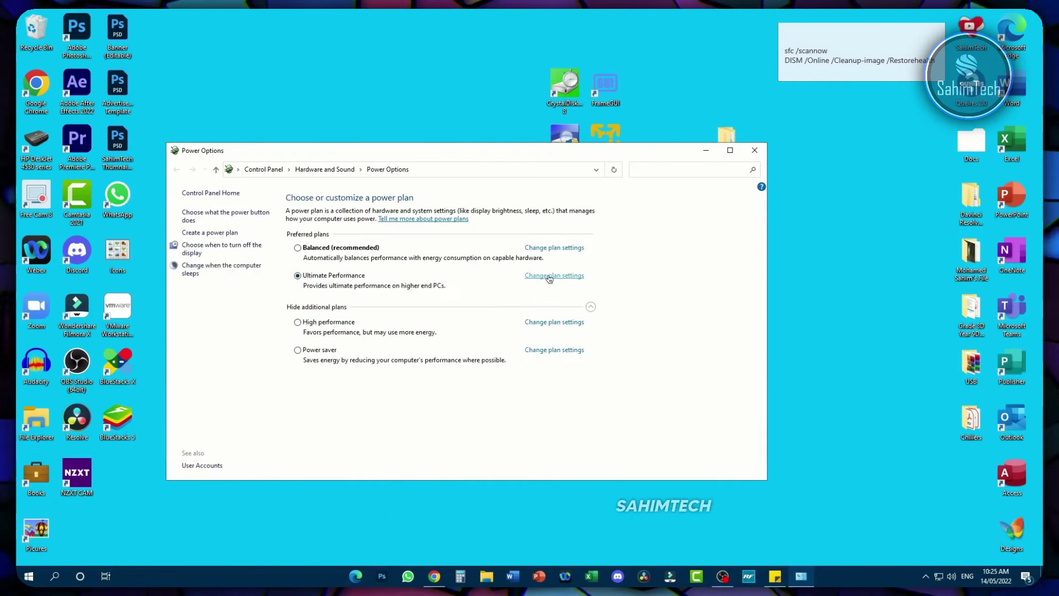
Open the advanced power settings of the Ultimate Performance plan and its hard disk turn-off time.
{"action": "left_click", "coordinate": [549, 277]}
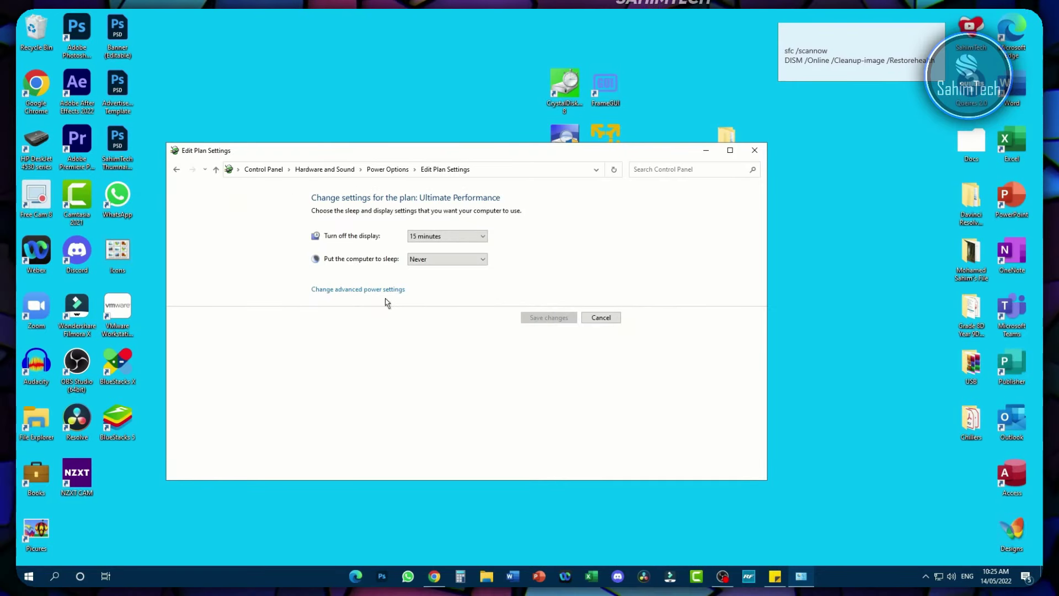
{"action": "left_click", "coordinate": [359, 291]}
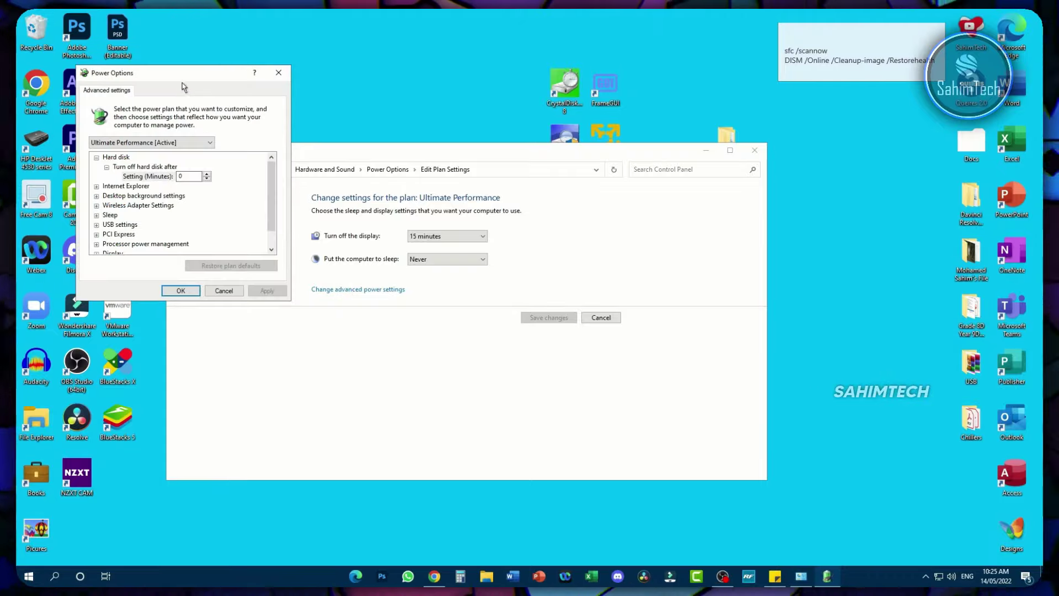
{"action": "left_click_drag", "start_coordinate": [184, 85], "coordinate": [261, 157]}
{"action": "left_click", "coordinate": [188, 229]}
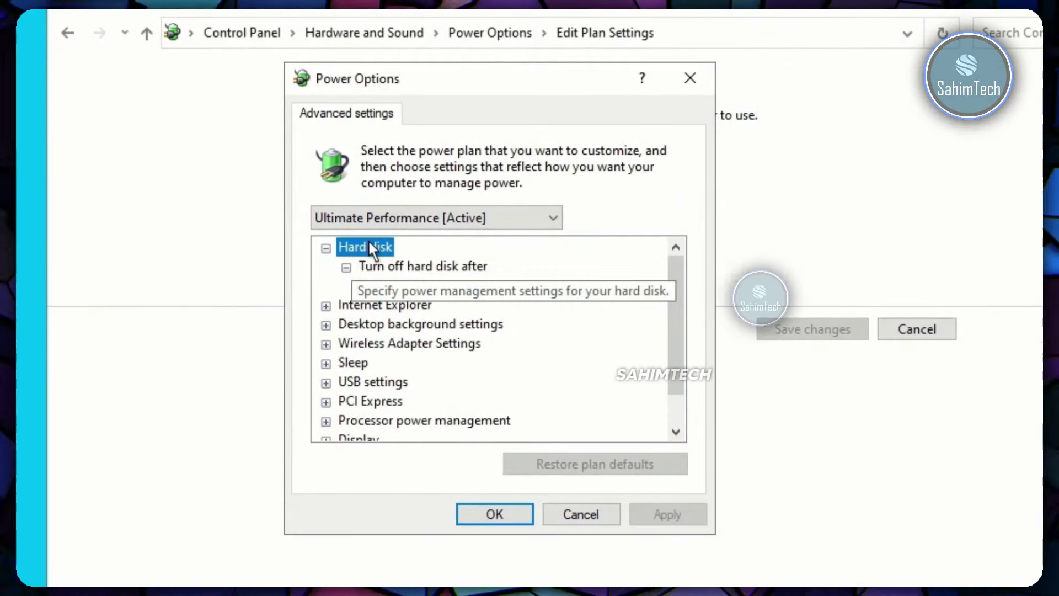
{"action": "left_click", "coordinate": [415, 269]}
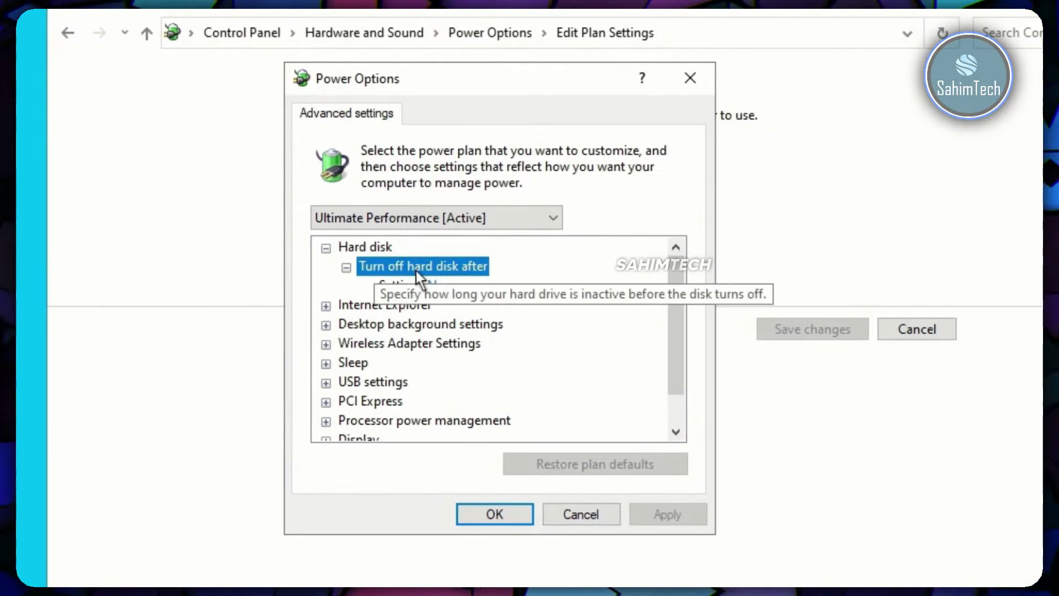
{"action": "left_click", "coordinate": [450, 288]}
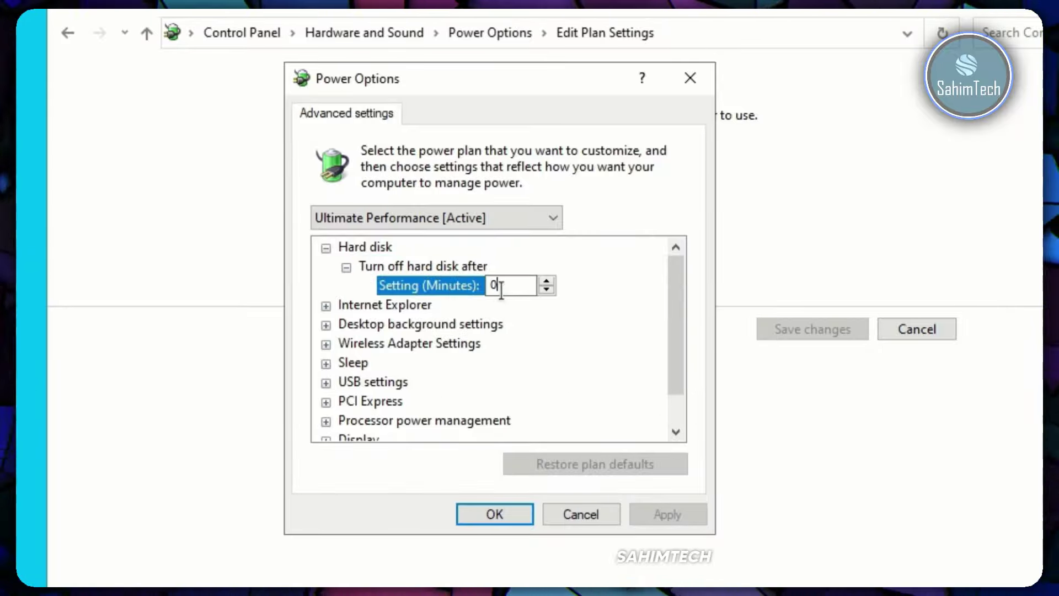
Open the minimum processor state setting under Processor power management for editing.
{"action": "scroll", "coordinate": [564, 291], "scroll_direction": "down", "scroll_amount": 1}
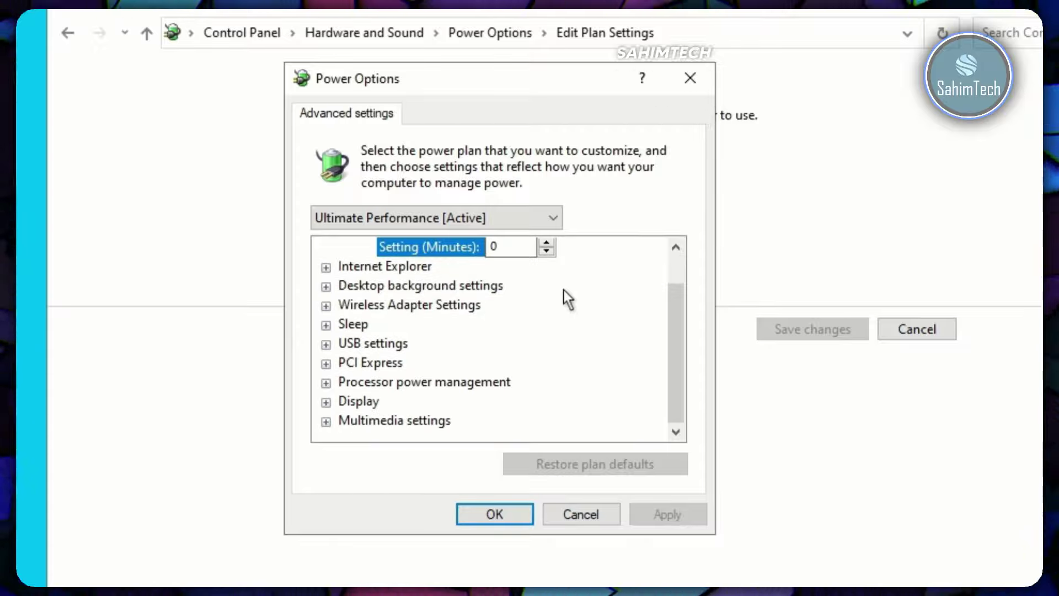
{"action": "double_click", "coordinate": [416, 380]}
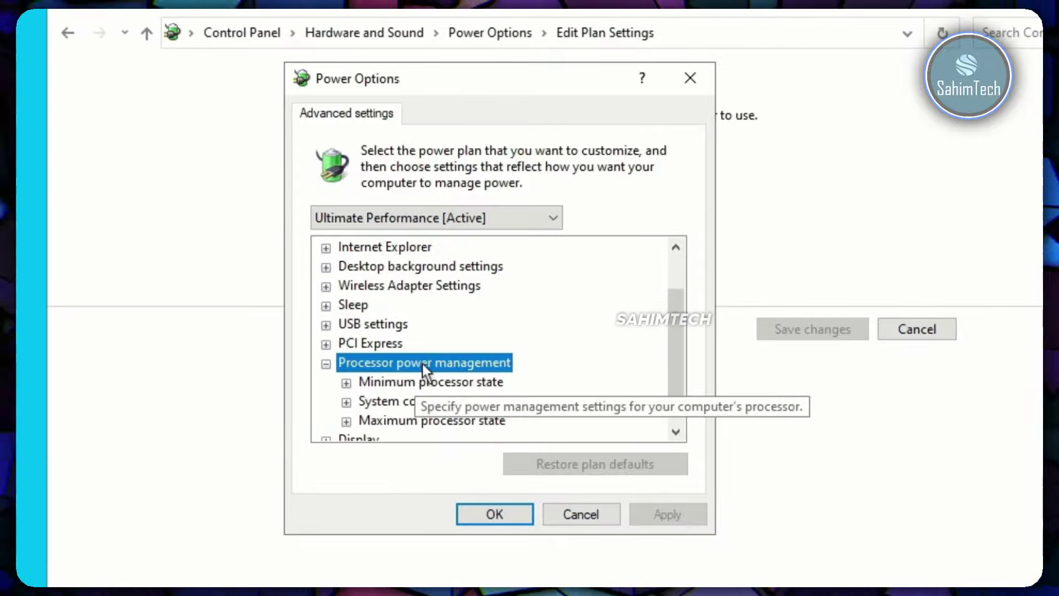
{"action": "double_click", "coordinate": [461, 386]}
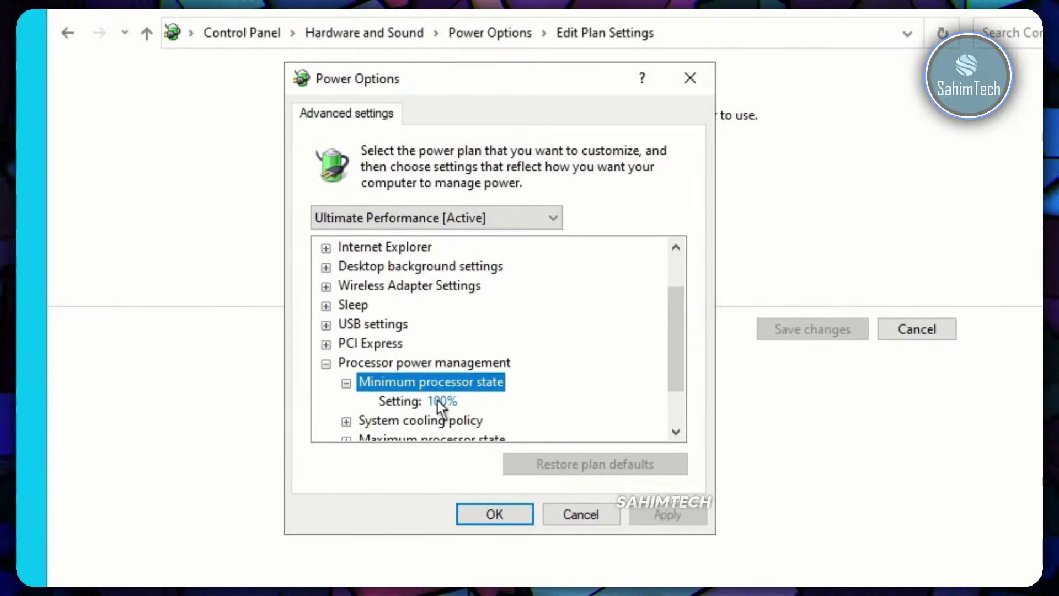
{"action": "left_click", "coordinate": [441, 401]}
{"action": "left_click", "coordinate": [497, 400]}
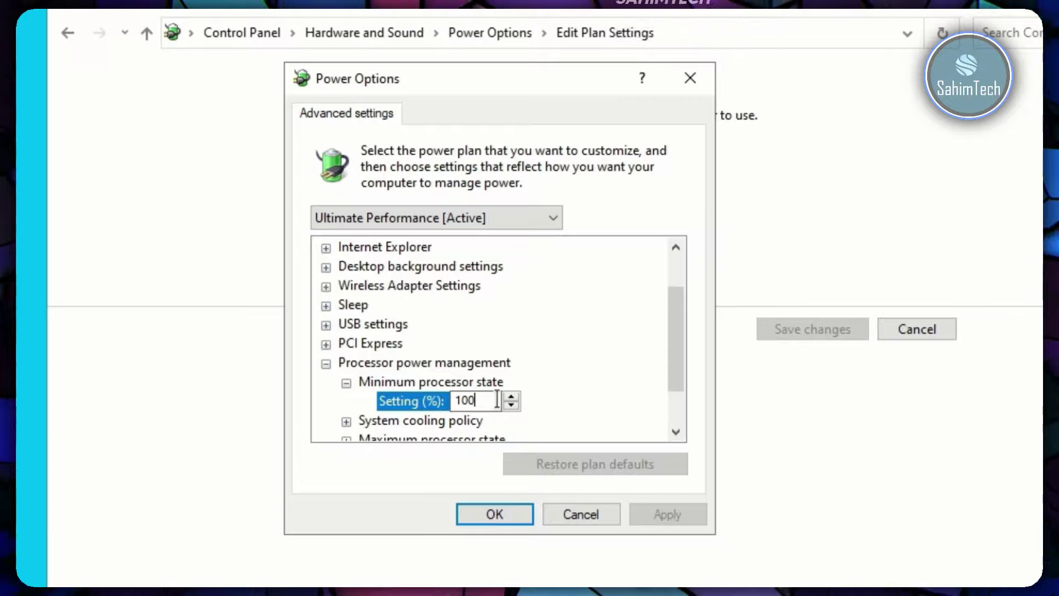
Set the maximum processor state to 100% and apply the power plan settings.
{"action": "scroll", "coordinate": [534, 386], "scroll_direction": "down", "scroll_amount": 1}
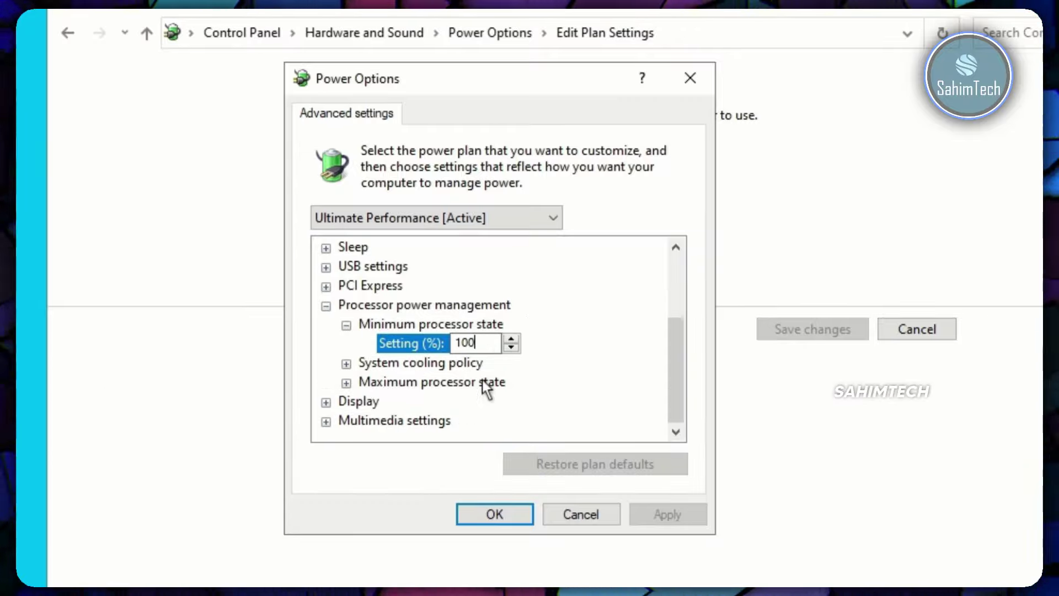
{"action": "double_click", "coordinate": [482, 381]}
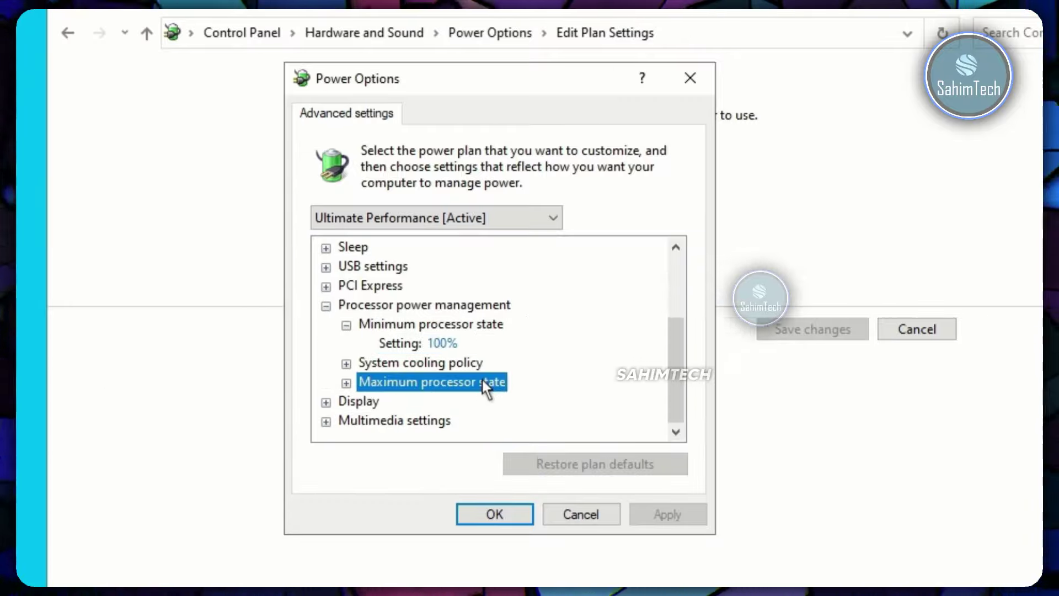
{"action": "left_click", "coordinate": [441, 401]}
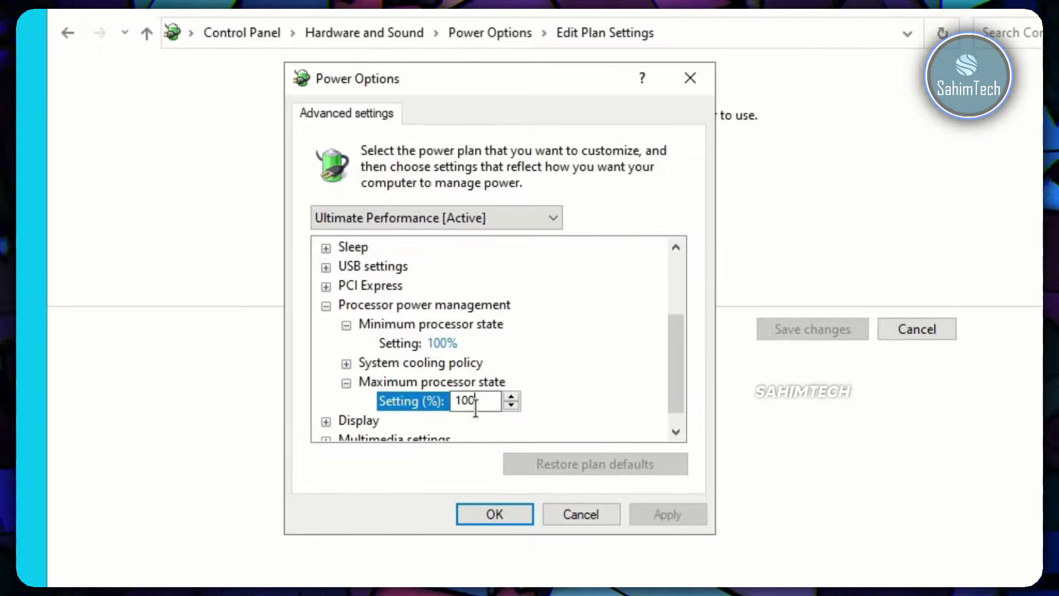
{"action": "key", "text": "BackSpace"}
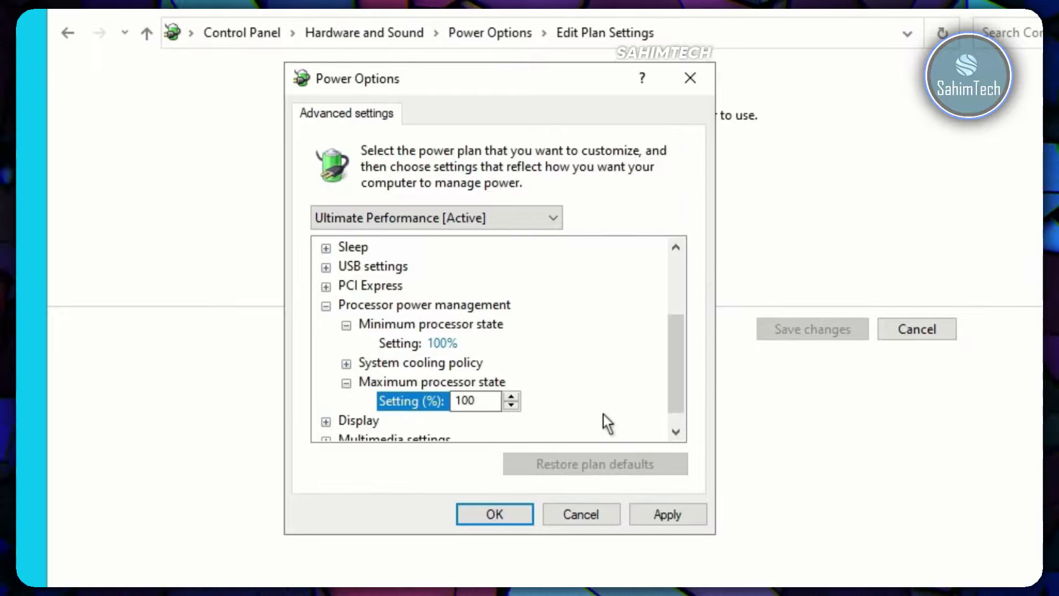
{"action": "left_click", "coordinate": [639, 520]}
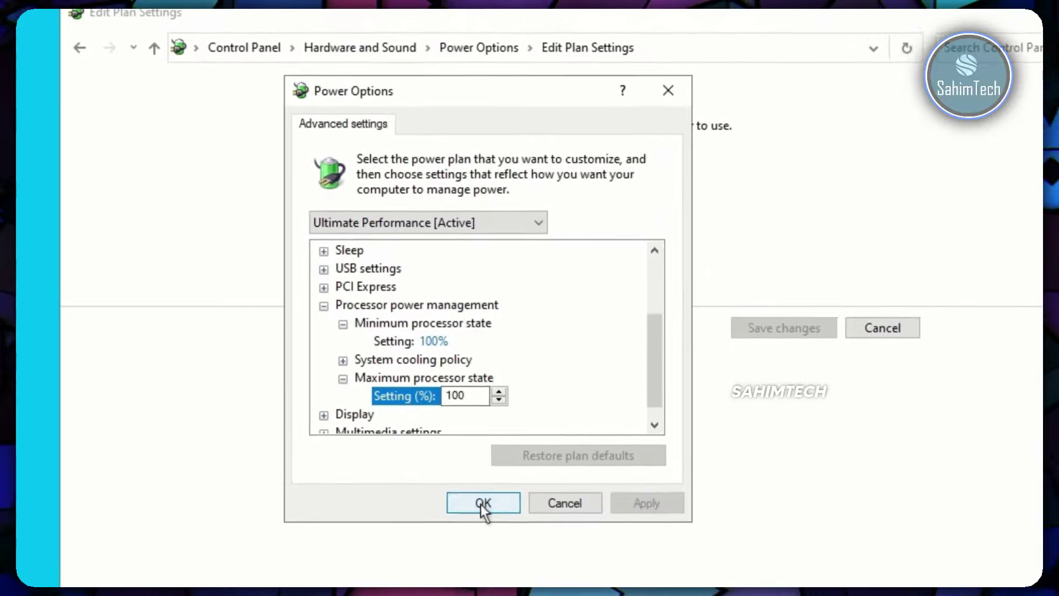
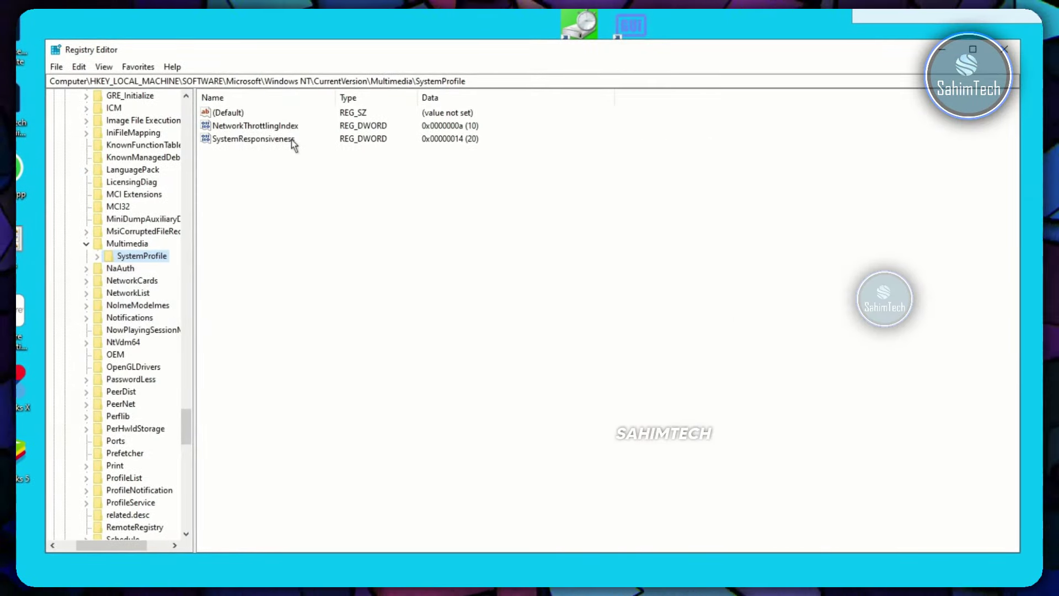
Set the NetworkThrottlingIndex value in the SystemProfile registry key to hexadecimal fffffff.
{"action": "double_click", "coordinate": [249, 126]}
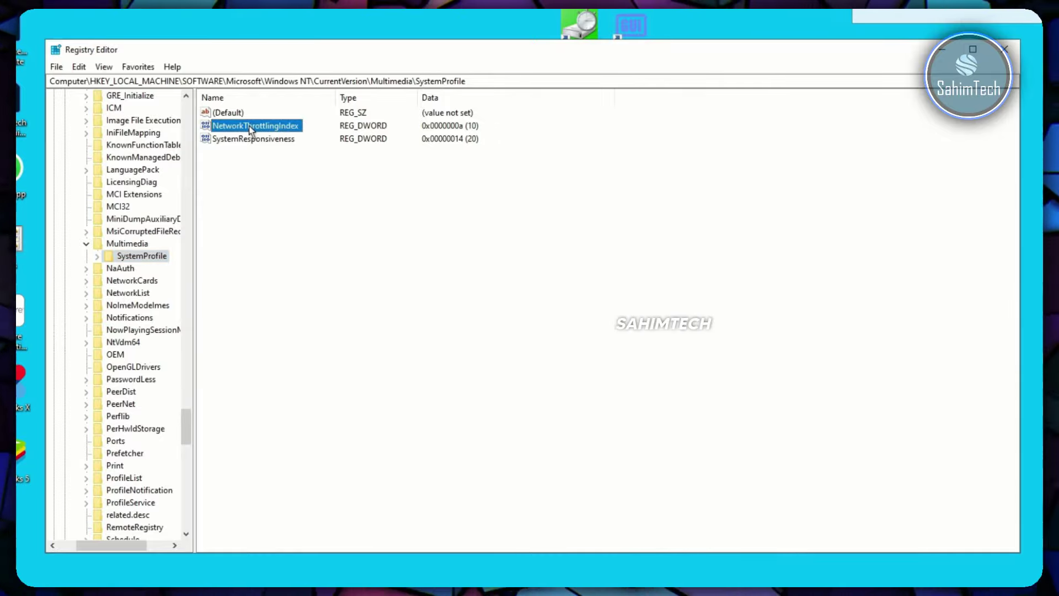
{"action": "left_click_drag", "start_coordinate": [380, 240], "coordinate": [420, 287]}
{"action": "left_click", "coordinate": [334, 342]}
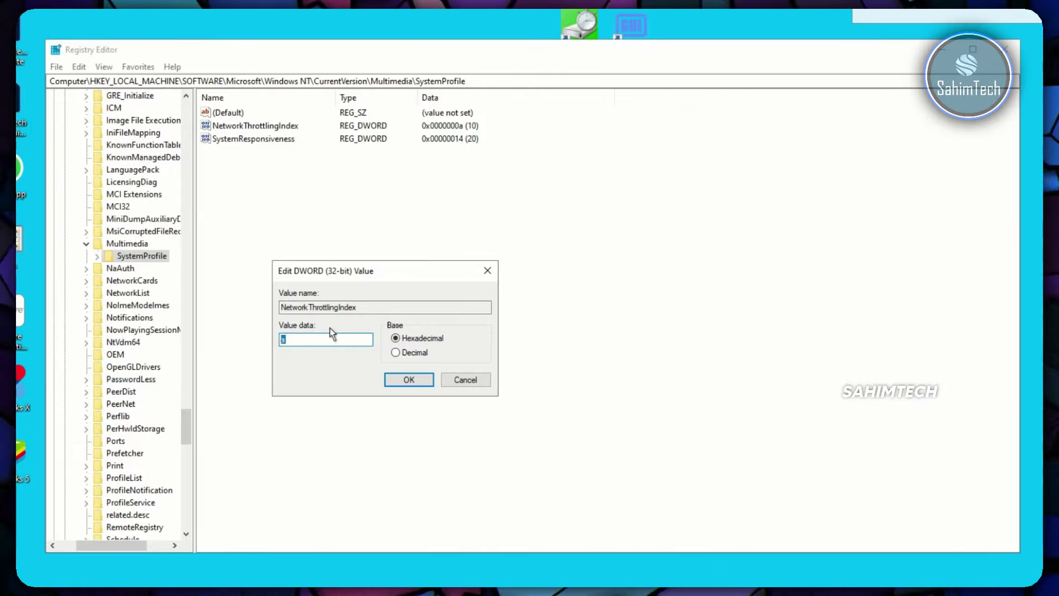
{"action": "key", "text": "BackSpace"}
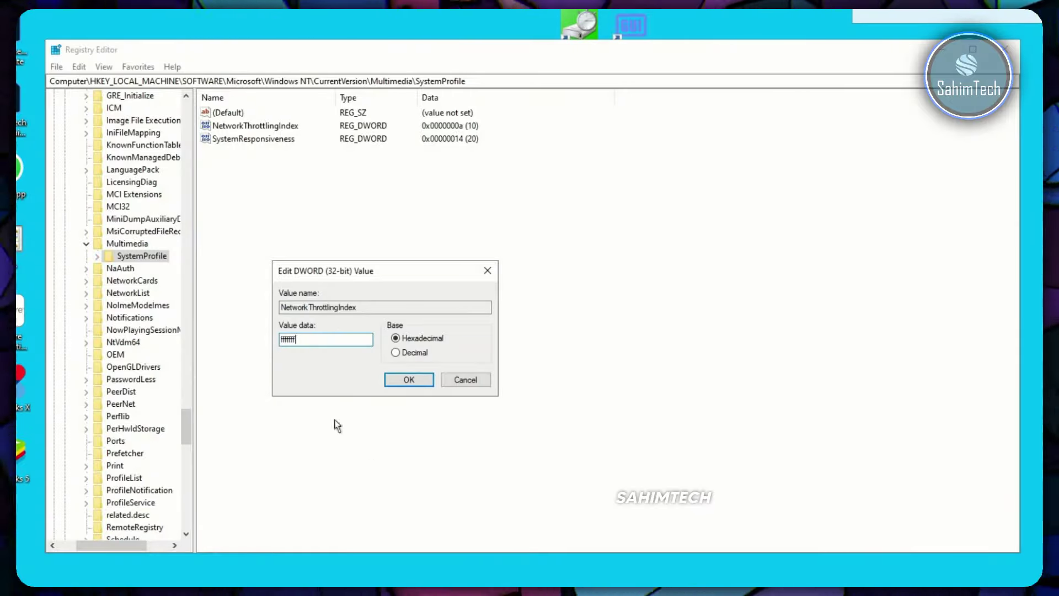
{"action": "left_click", "coordinate": [408, 380]}
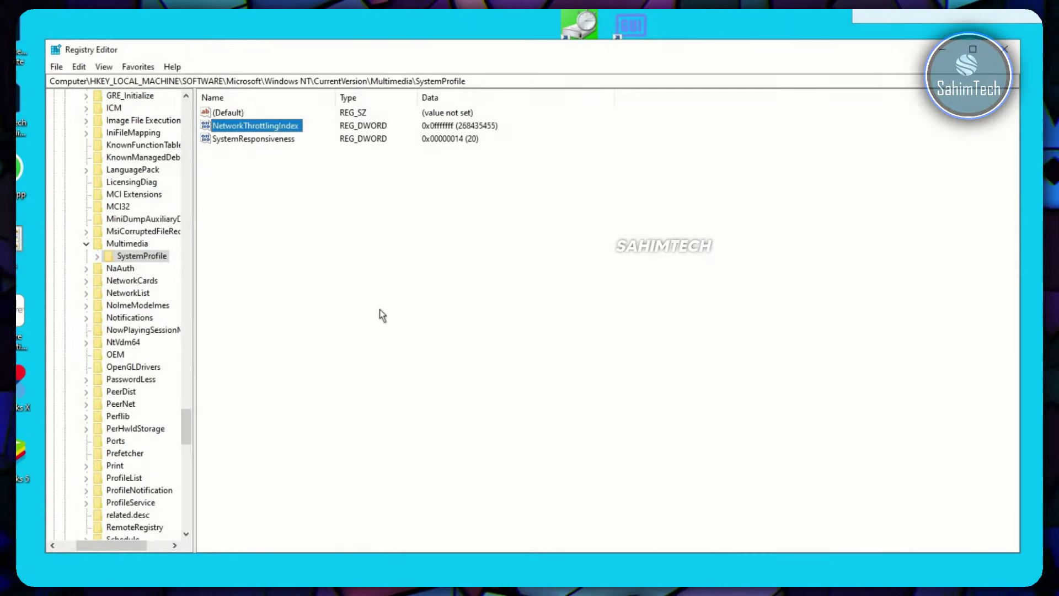
Set the SystemResponsiveness value in the SystemProfile registry key to 0.
{"action": "double_click", "coordinate": [234, 140]}
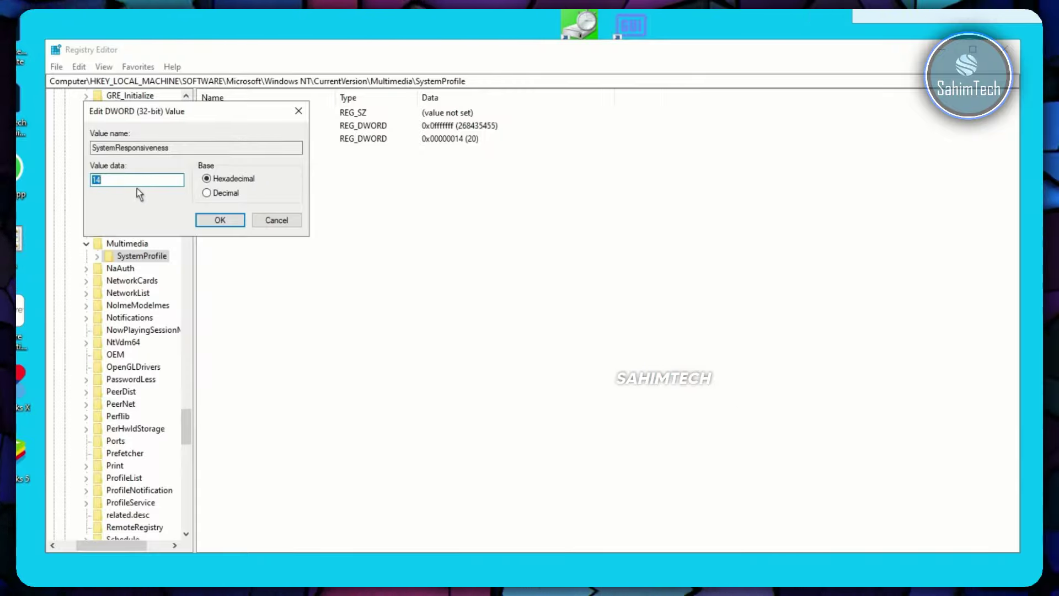
{"action": "type", "text": "0"}
{"action": "left_click", "coordinate": [225, 223]}
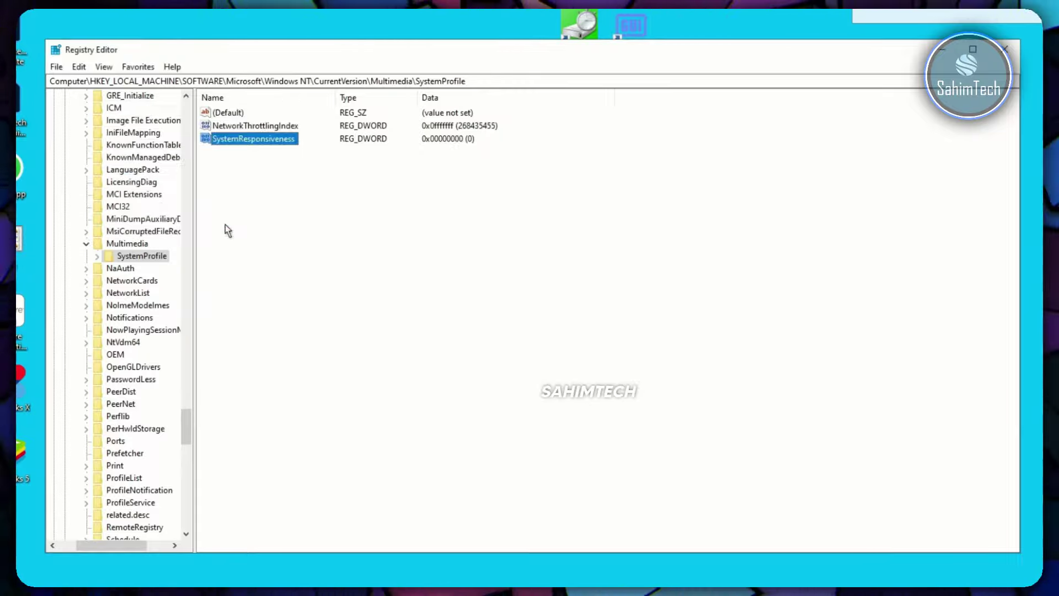
Go to the Games key under SystemProfile\Tasks and set its GPU Priority value to 8.
{"action": "double_click", "coordinate": [138, 257]}
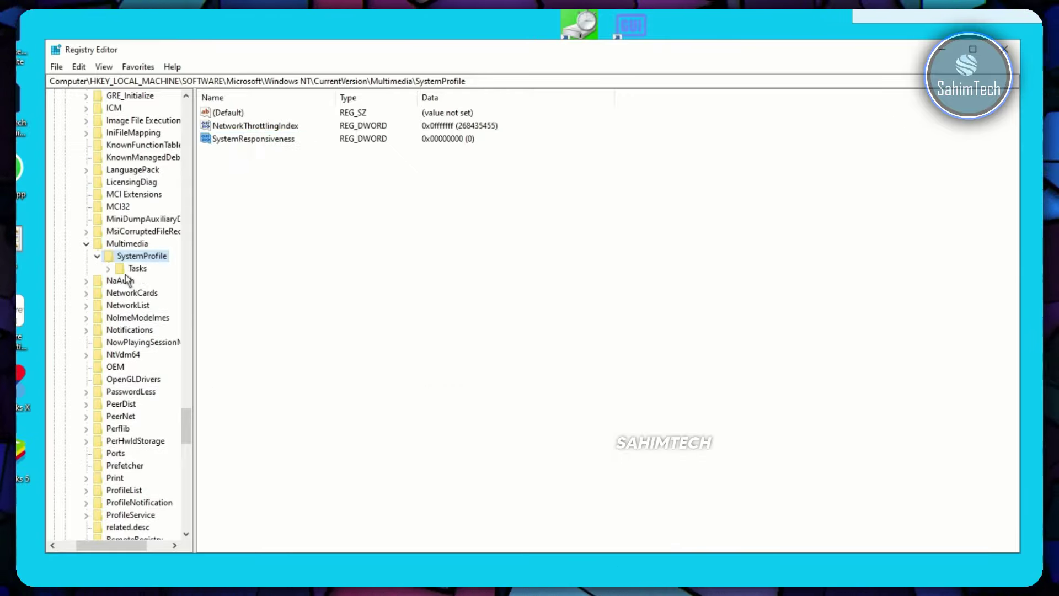
{"action": "double_click", "coordinate": [126, 271]}
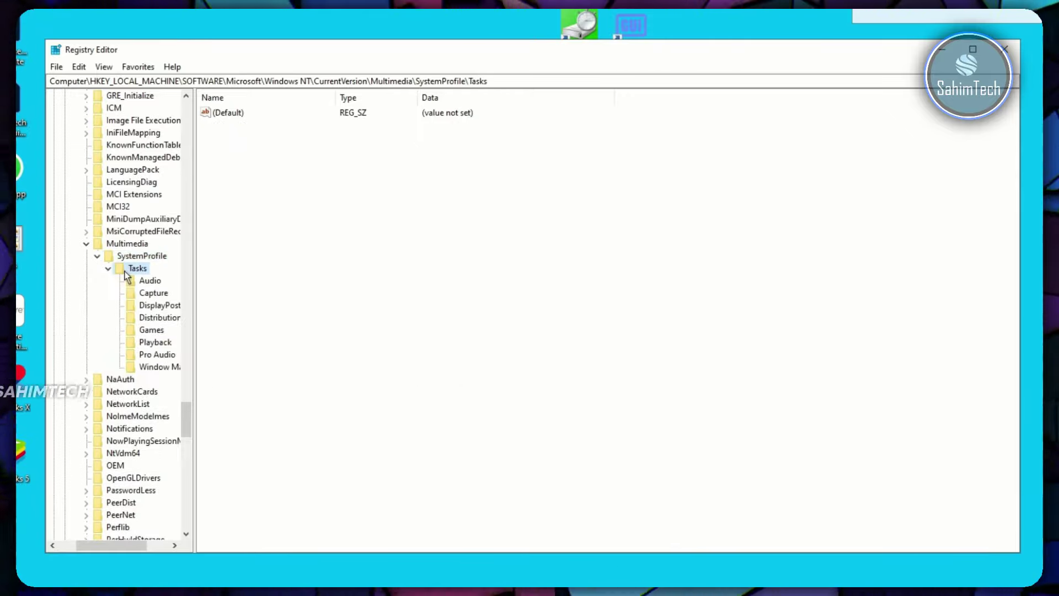
{"action": "left_click", "coordinate": [151, 331]}
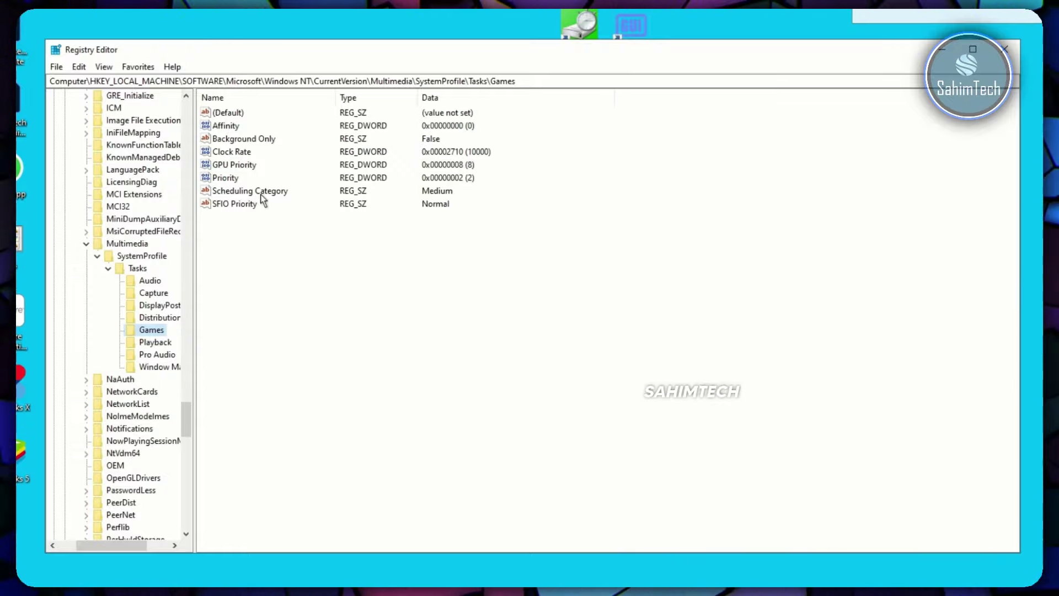
{"action": "double_click", "coordinate": [251, 166]}
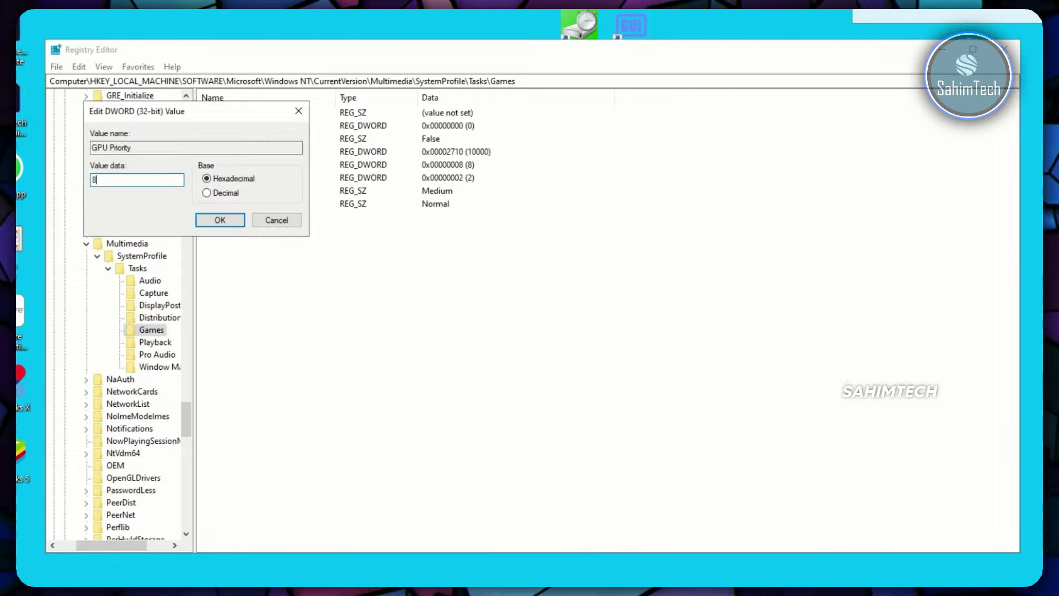
{"action": "left_click", "coordinate": [221, 220]}
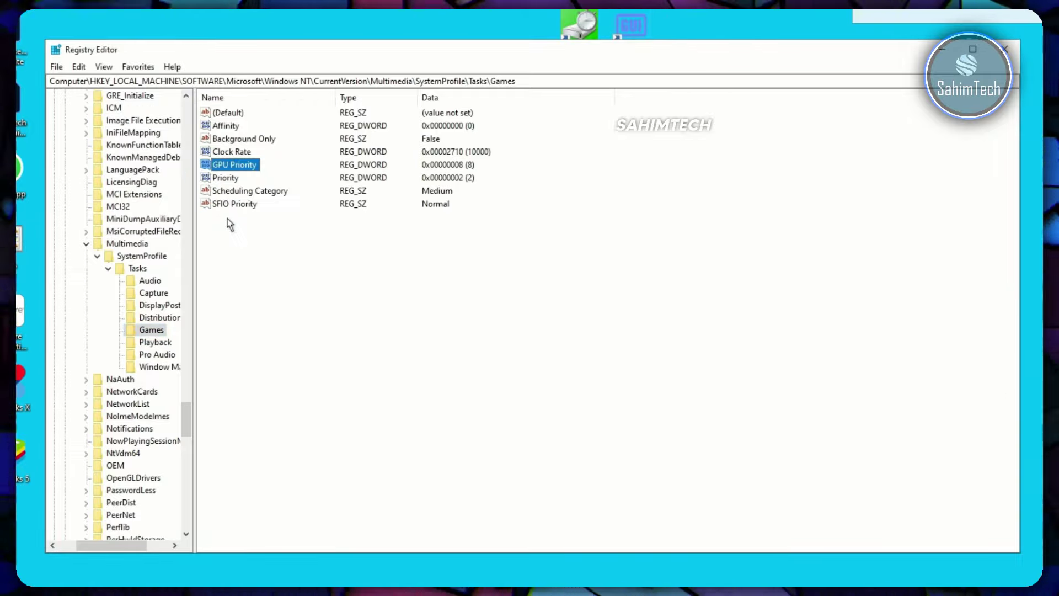
Set the Games key's Priority value to 6 and its Scheduling Category to High.
{"action": "double_click", "coordinate": [252, 178]}
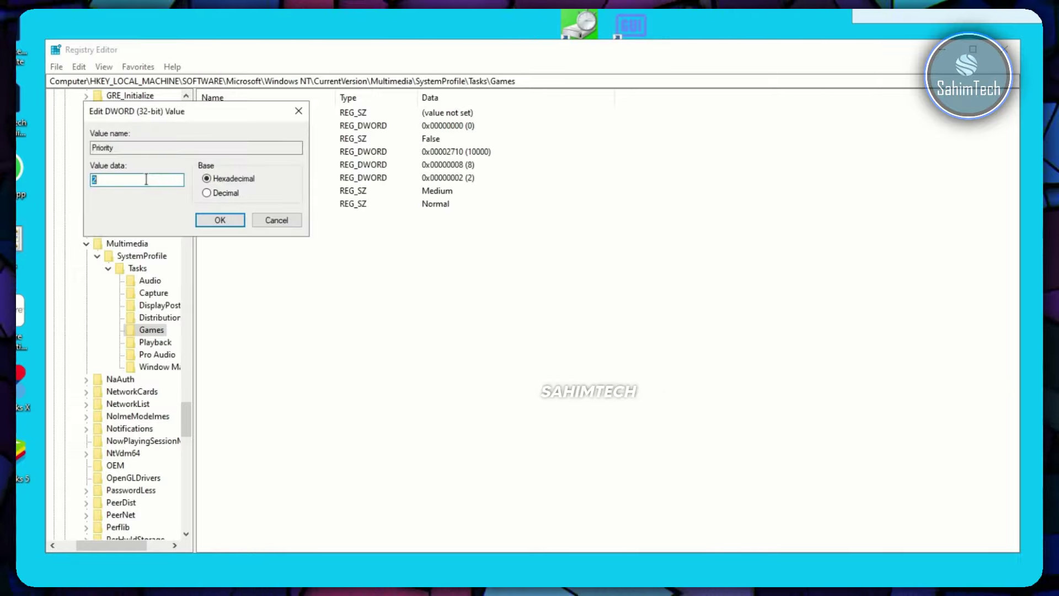
{"action": "left_click", "coordinate": [208, 216]}
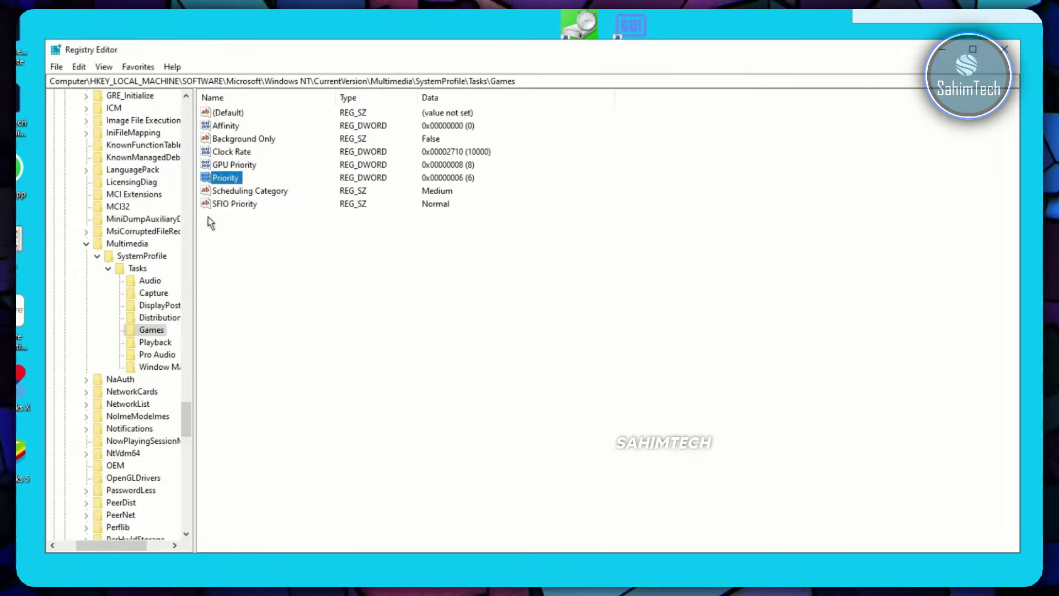
{"action": "key", "text": "Down"}
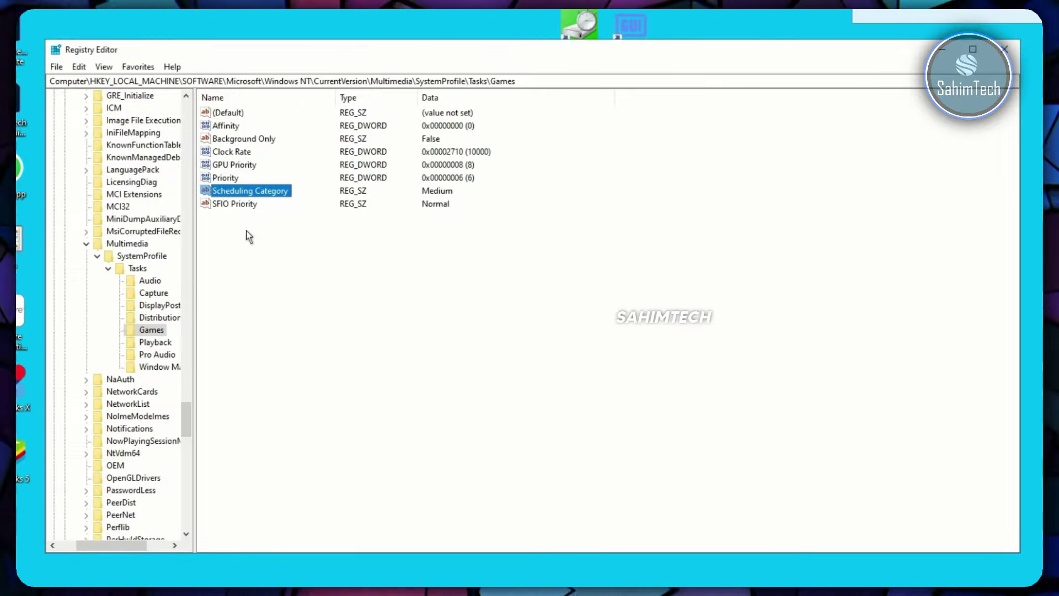
{"action": "double_click", "coordinate": [230, 191]}
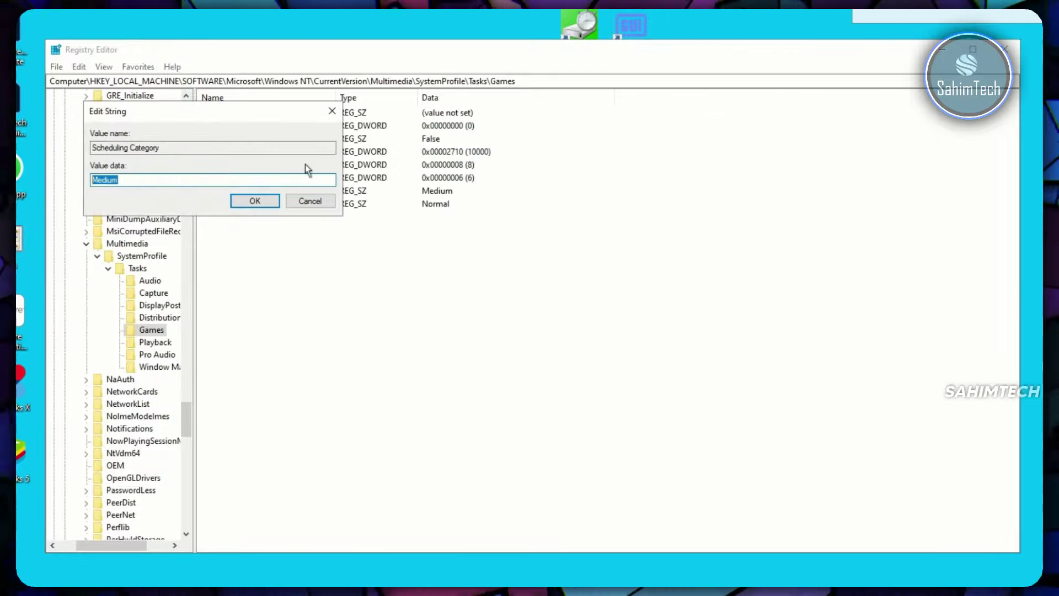
{"action": "type", "text": "High"}
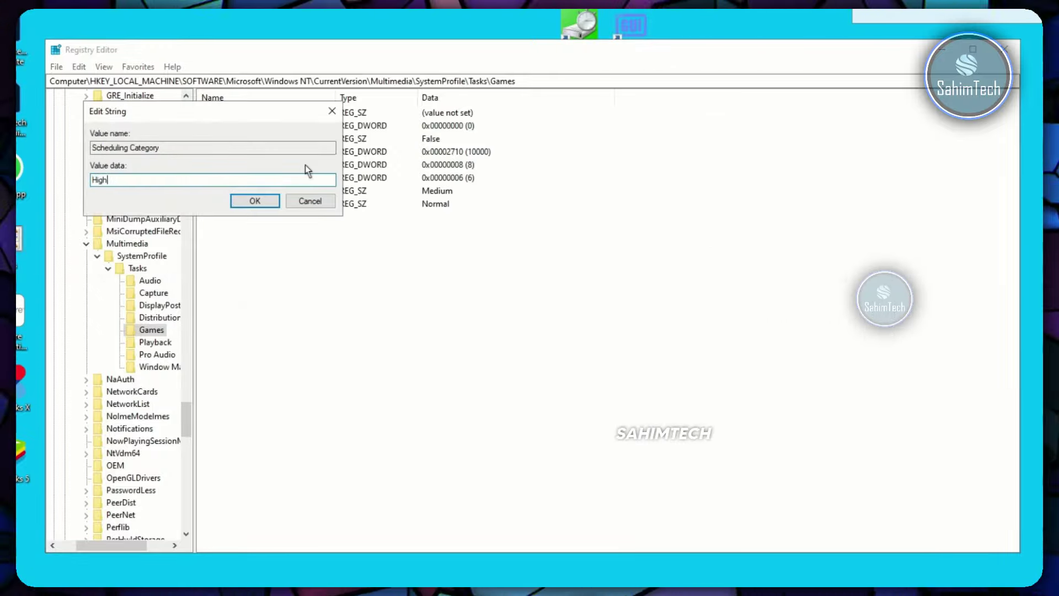
{"action": "left_click", "coordinate": [273, 199]}
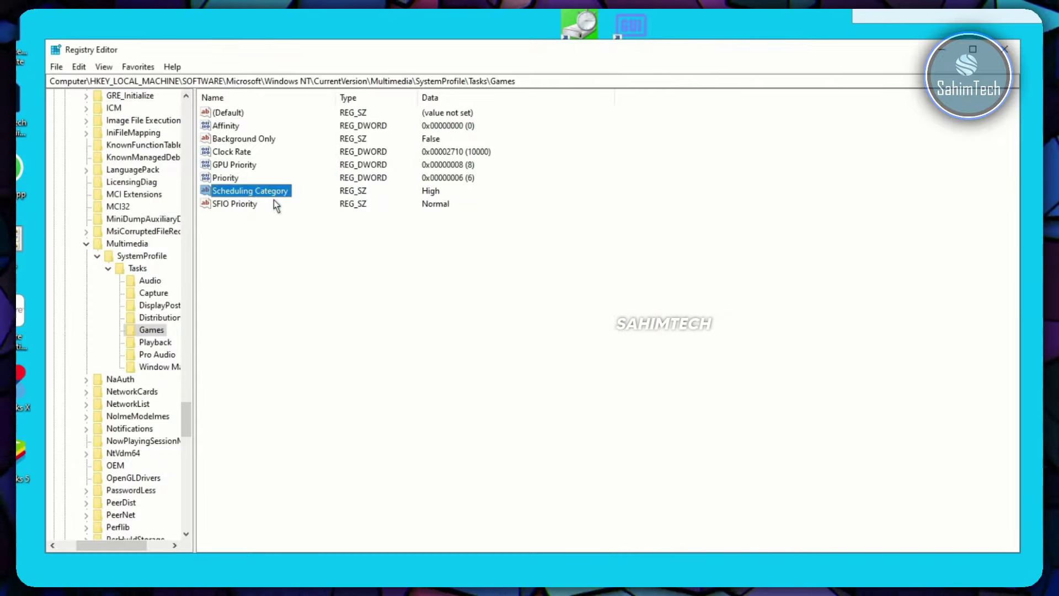
Close the Registry Editor and open the Run dialog.
{"action": "left_click", "coordinate": [587, 305]}
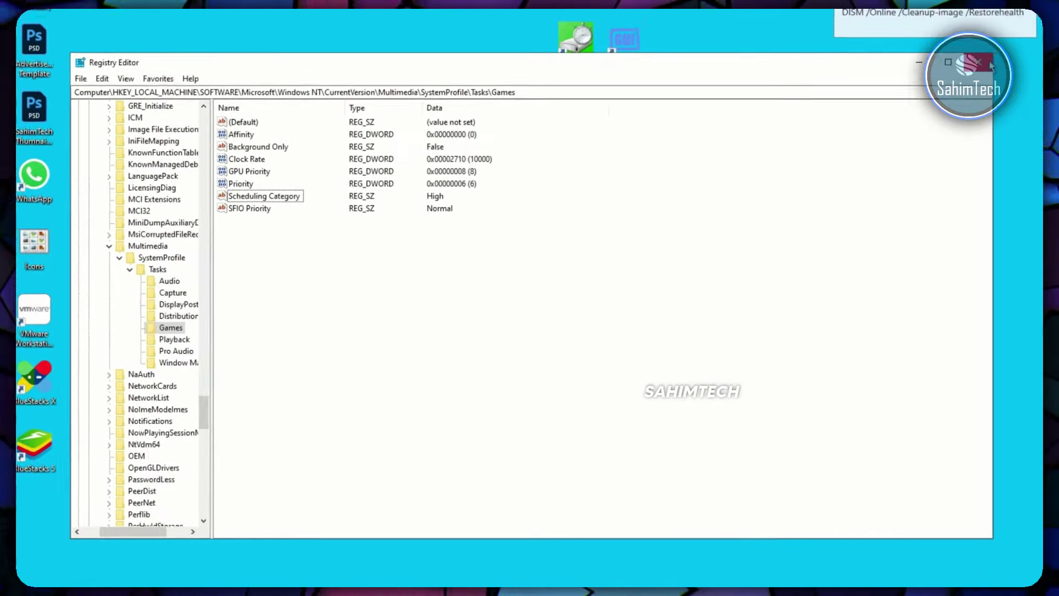
{"action": "left_click", "coordinate": [1010, 49]}
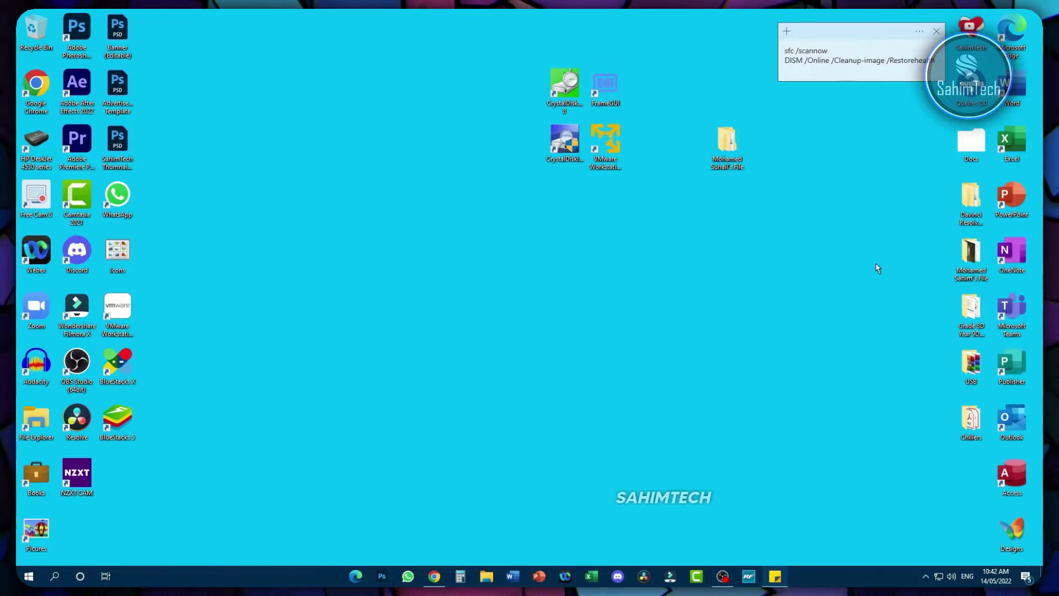
{"action": "key", "text": "super+r"}
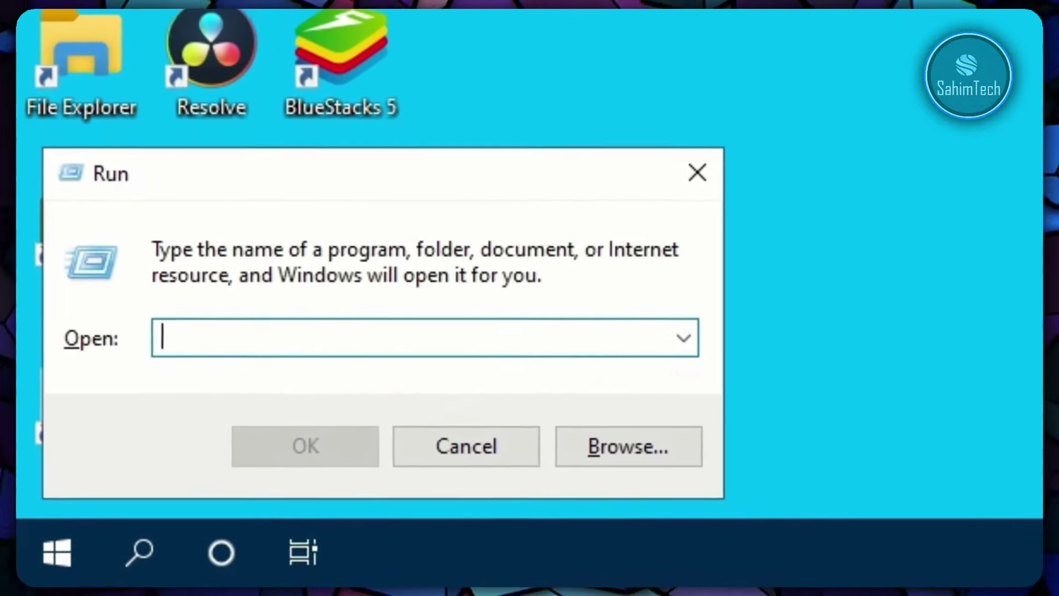
Open the temporary files folder by running %temp%.
{"action": "type", "text": "%t"}
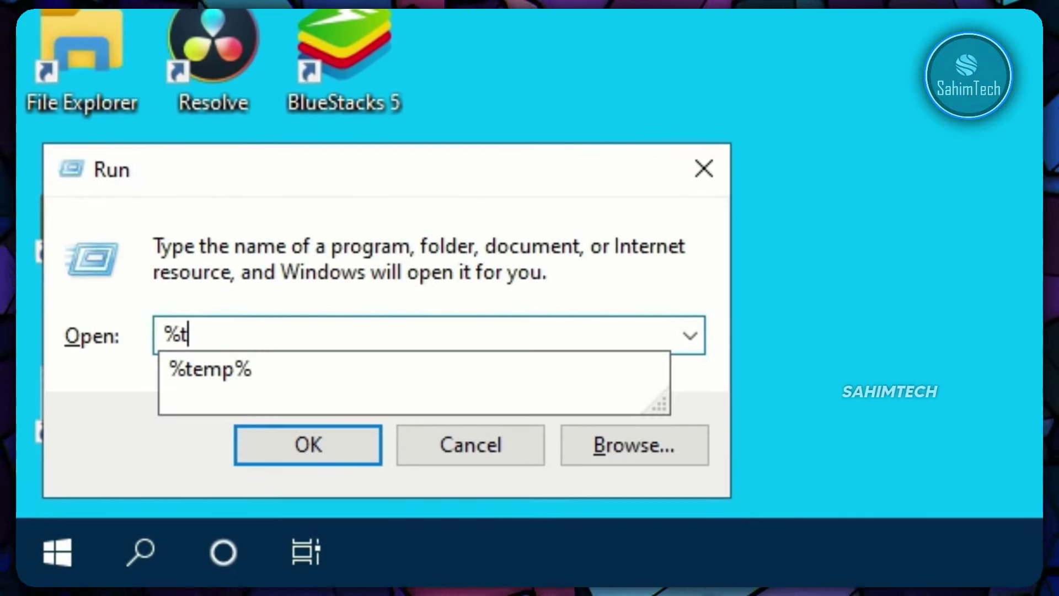
{"action": "type", "text": "emp%"}
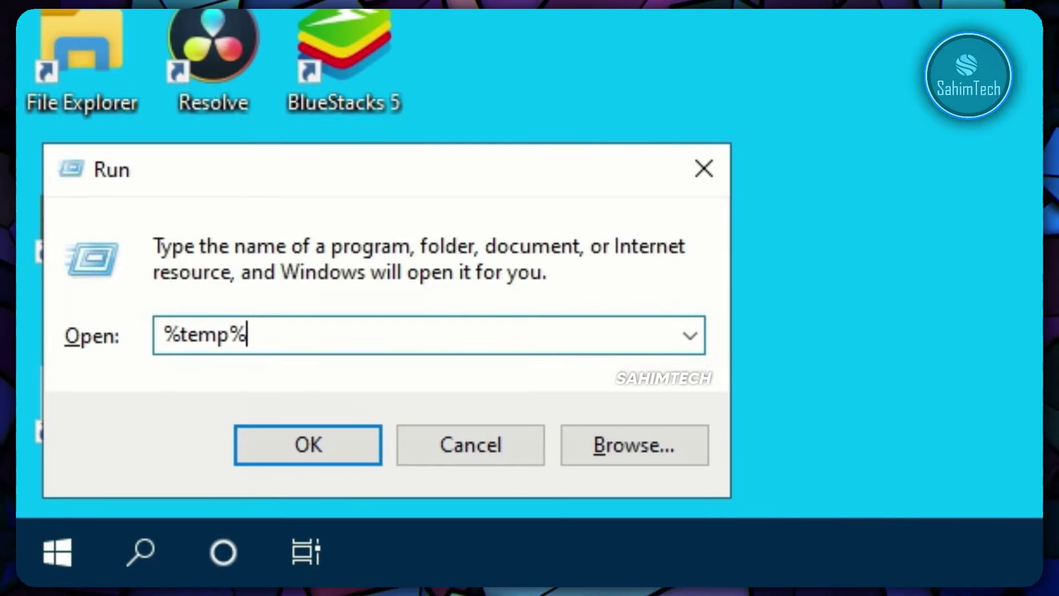
{"action": "key", "text": "Return"}
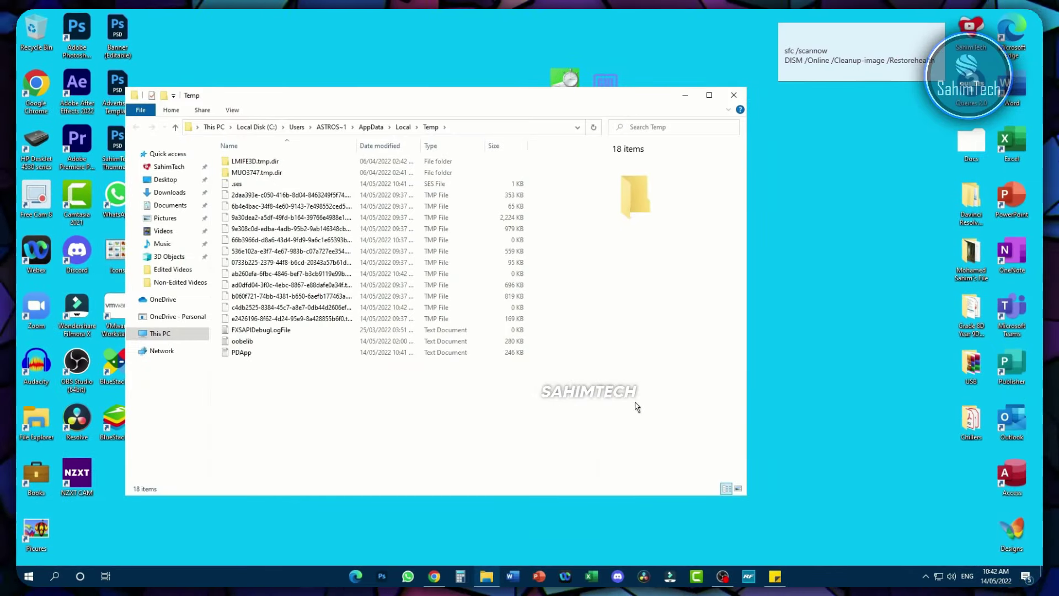
{"action": "left_click_drag", "start_coordinate": [386, 408], "coordinate": [314, 149]}
{"action": "left_click", "coordinate": [384, 442]}
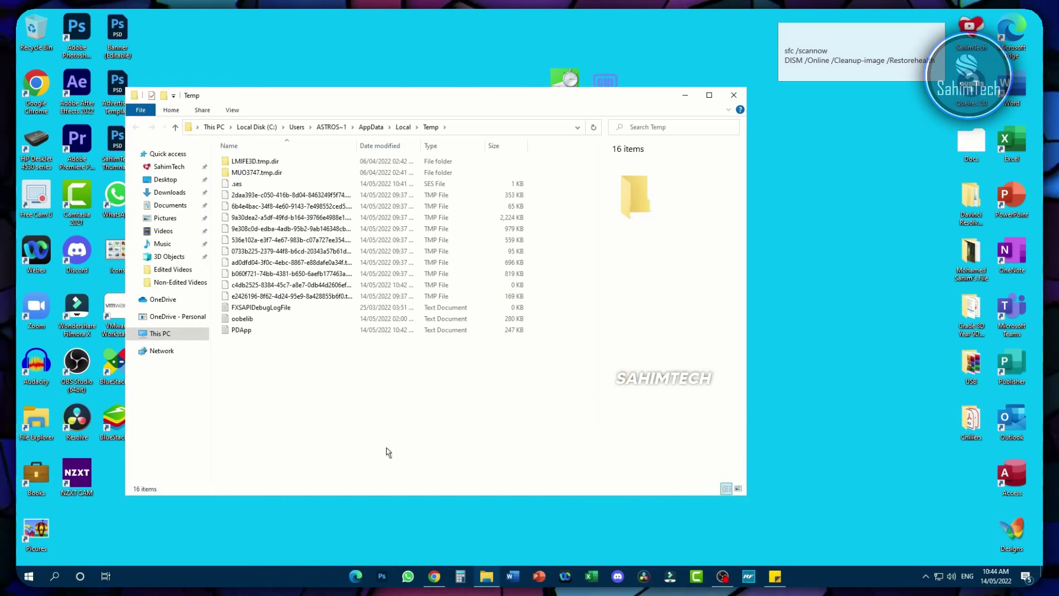
Delete all items in the Temp folder, skipping every file in use or protected folder, and close the folder.
{"action": "key", "text": "ctrl+a"}
{"action": "key", "text": "Delete"}
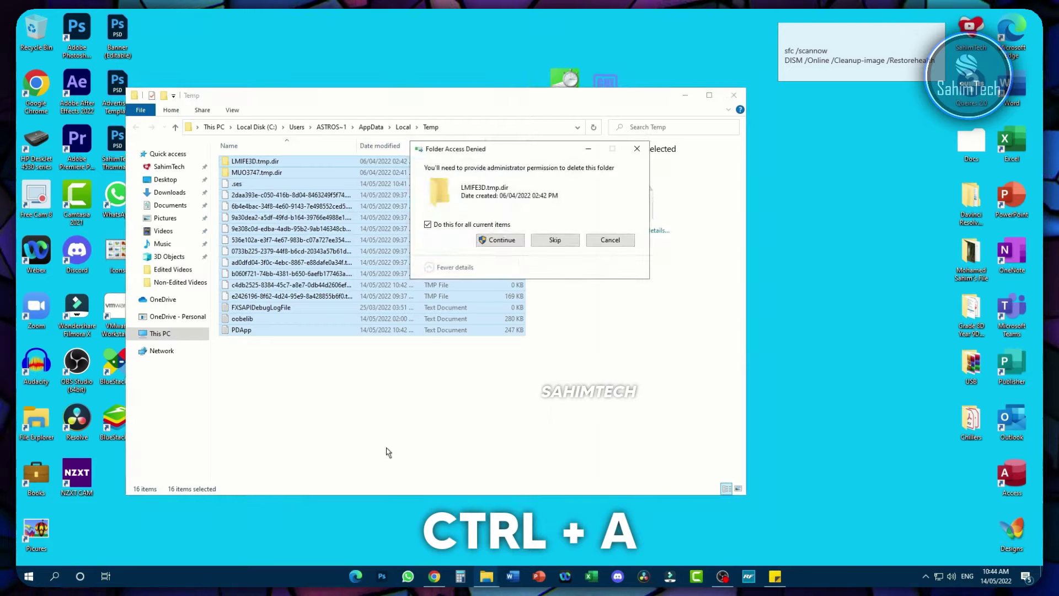
{"action": "left_click", "coordinate": [429, 238]}
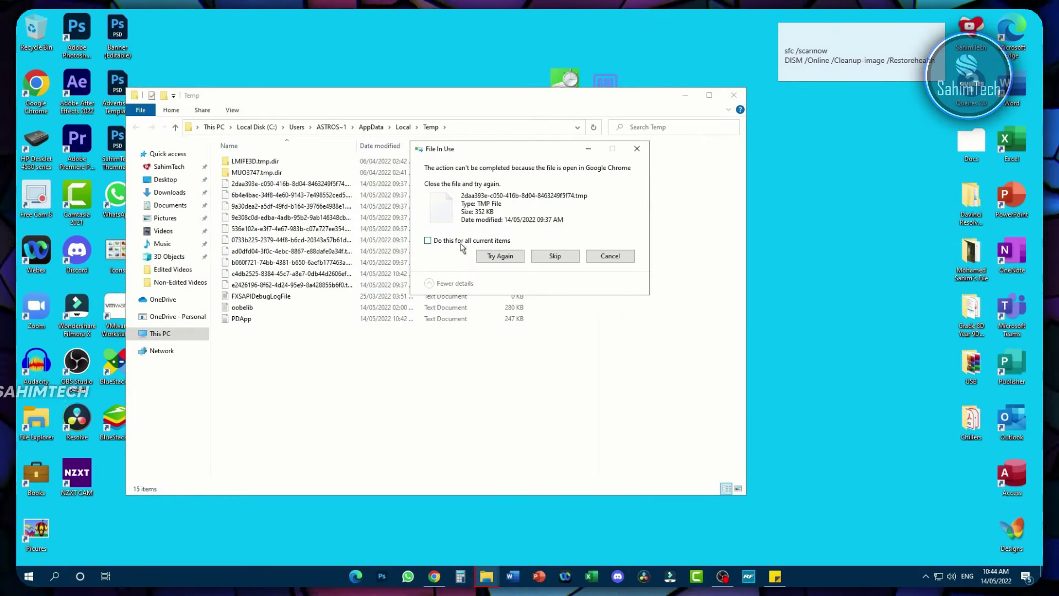
{"action": "left_click", "coordinate": [501, 256]}
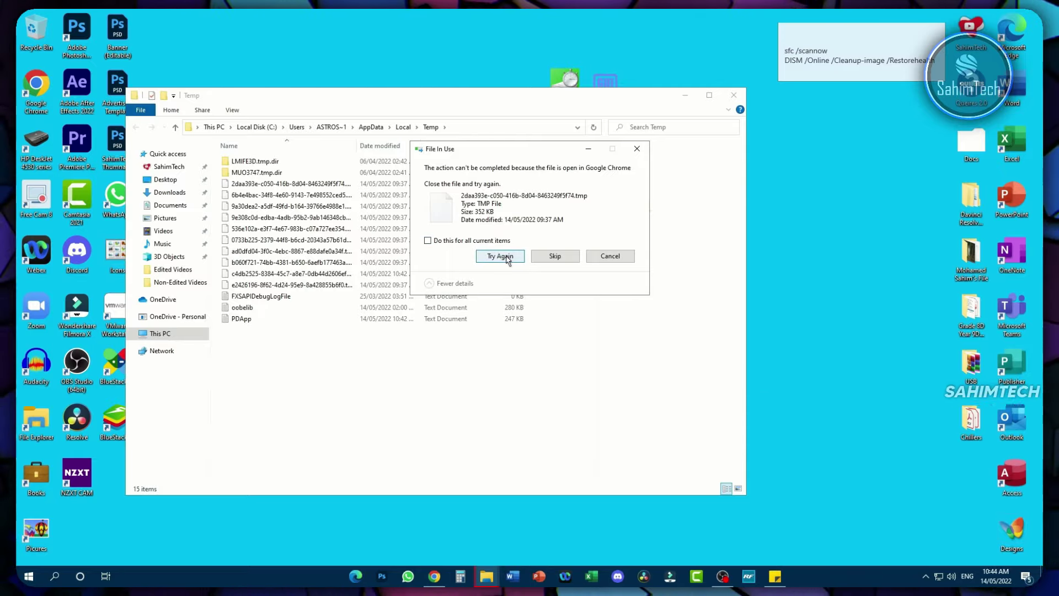
{"action": "left_click", "coordinate": [486, 241]}
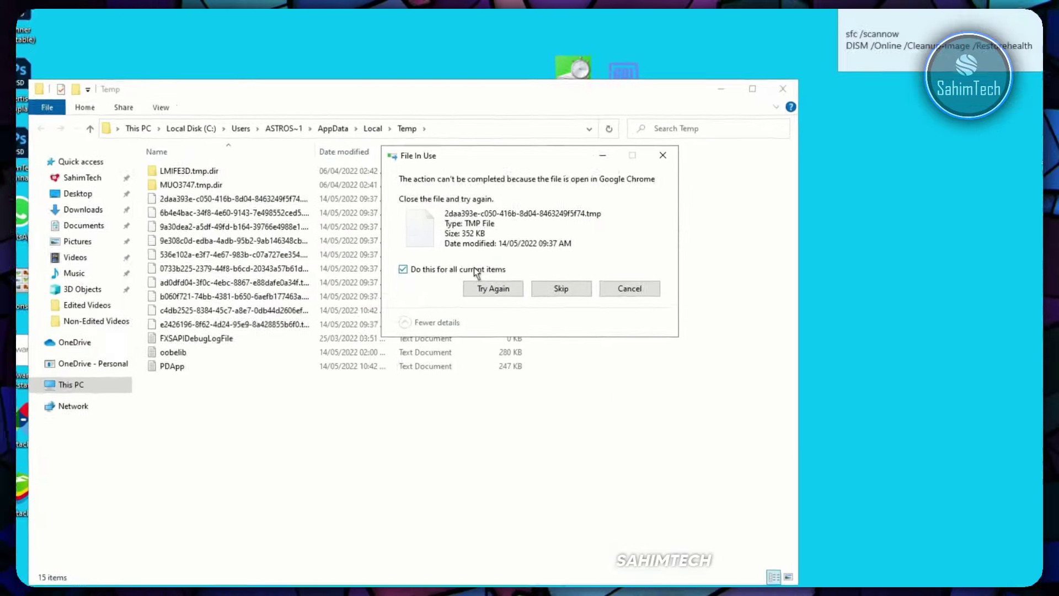
{"action": "left_click", "coordinate": [561, 288]}
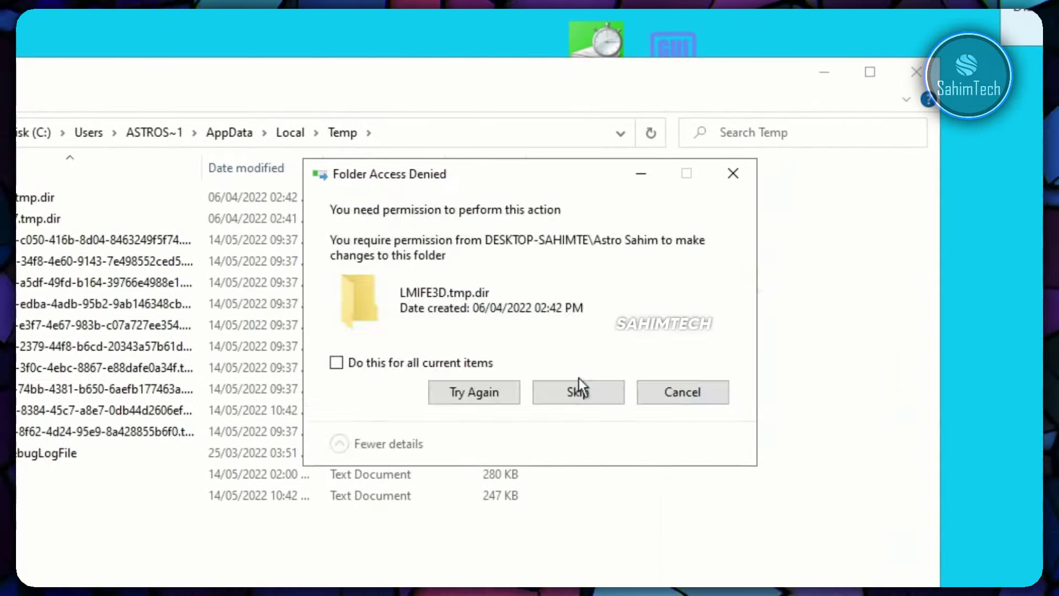
{"action": "left_click", "coordinate": [462, 359]}
{"action": "left_click", "coordinate": [578, 392]}
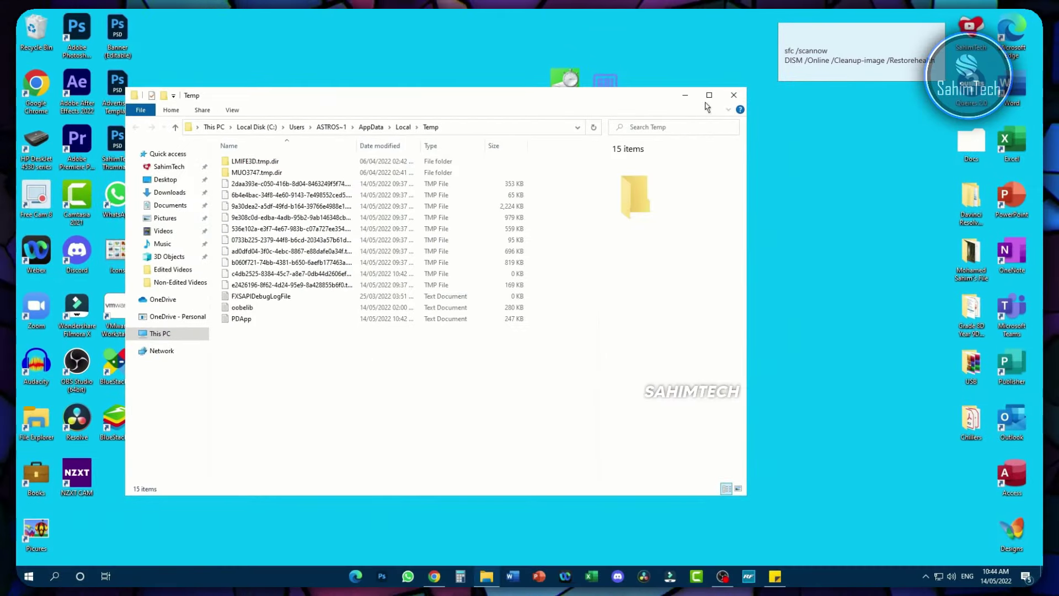
{"action": "left_click", "coordinate": [733, 96]}
Open the Windows Prefetch folder by running prefetch.
{"action": "key", "text": "super+r"}
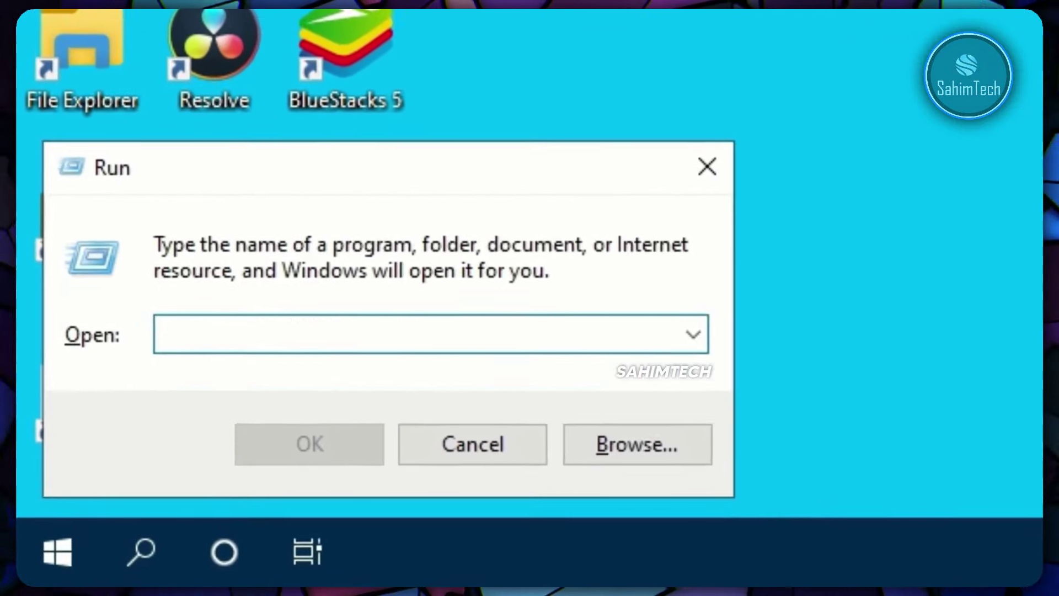
{"action": "type", "text": "pref"}
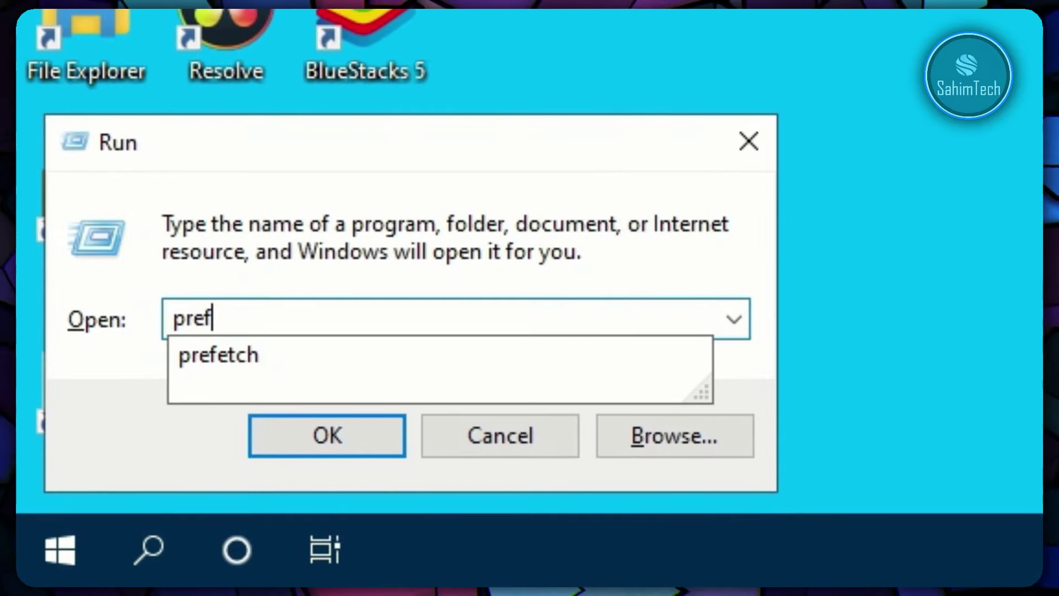
{"action": "type", "text": "etch"}
{"action": "key", "text": "Return"}
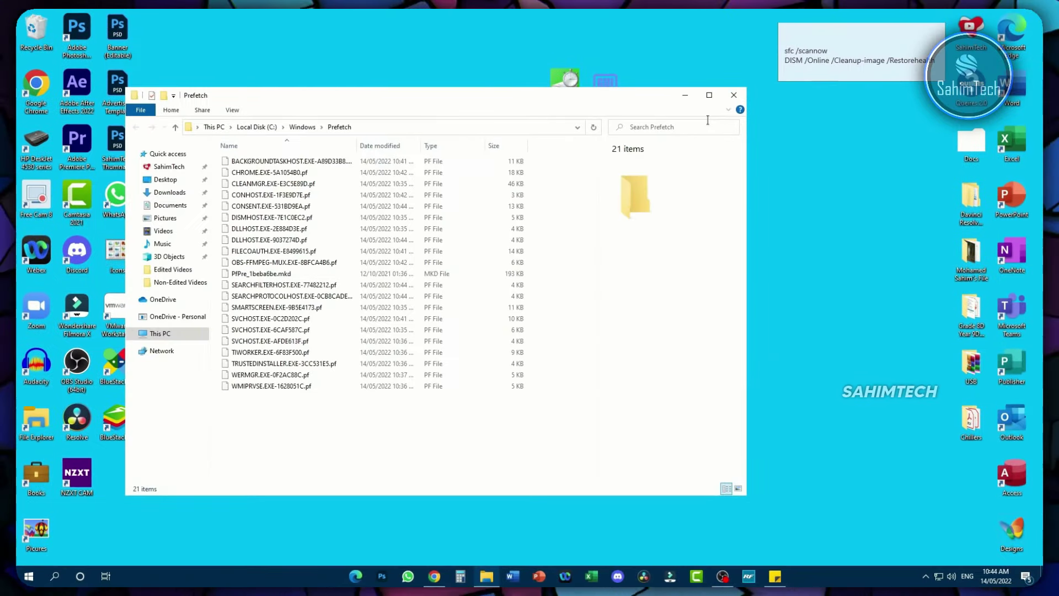
Delete all files in the Prefetch folder, skipping the one in use, and close the folder.
{"action": "key", "text": "ctrl+a"}
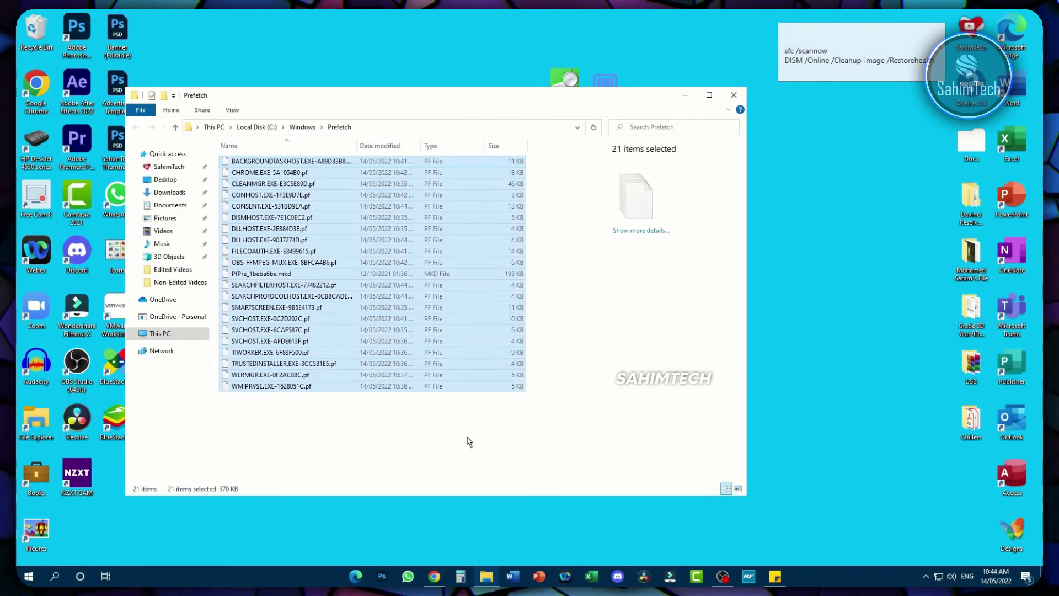
{"action": "key", "text": "Delete"}
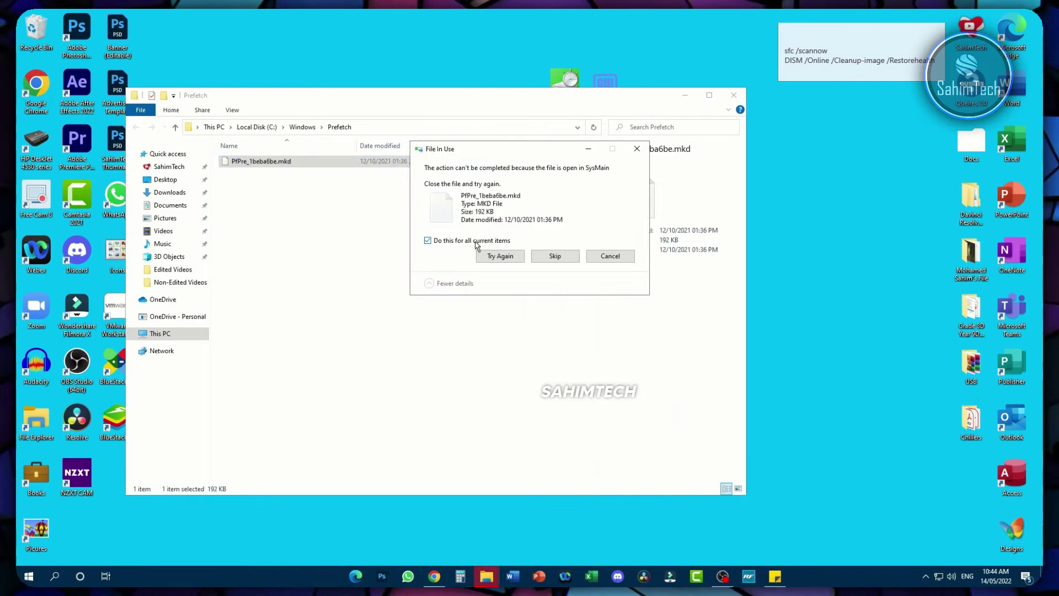
{"action": "left_click", "coordinate": [555, 256]}
{"action": "left_click", "coordinate": [738, 98]}
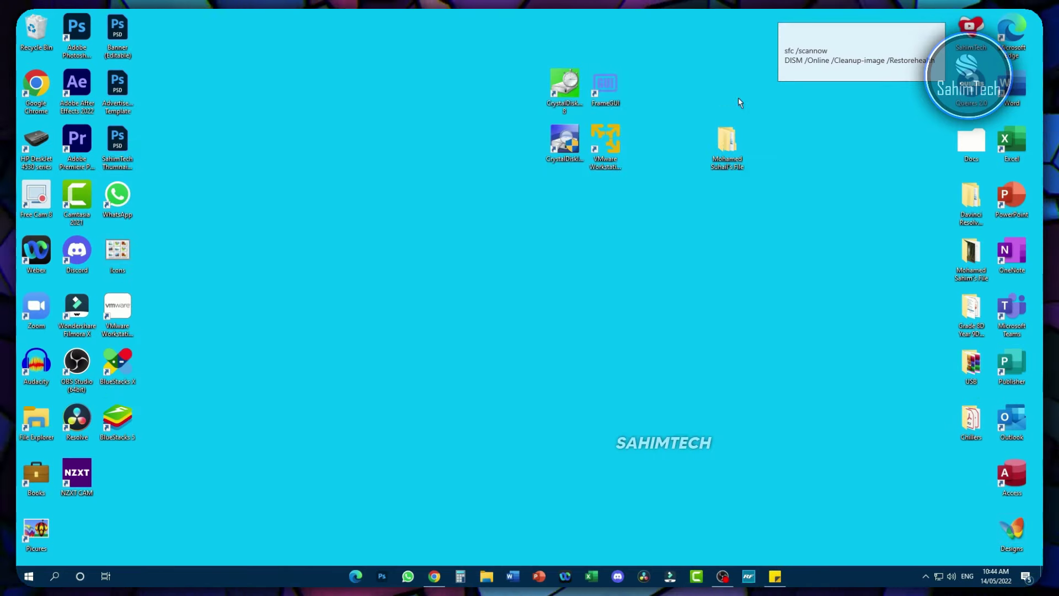
Search Windows for "disk" and open Disk Cleanup for drive C:.
{"action": "left_click", "coordinate": [54, 576]}
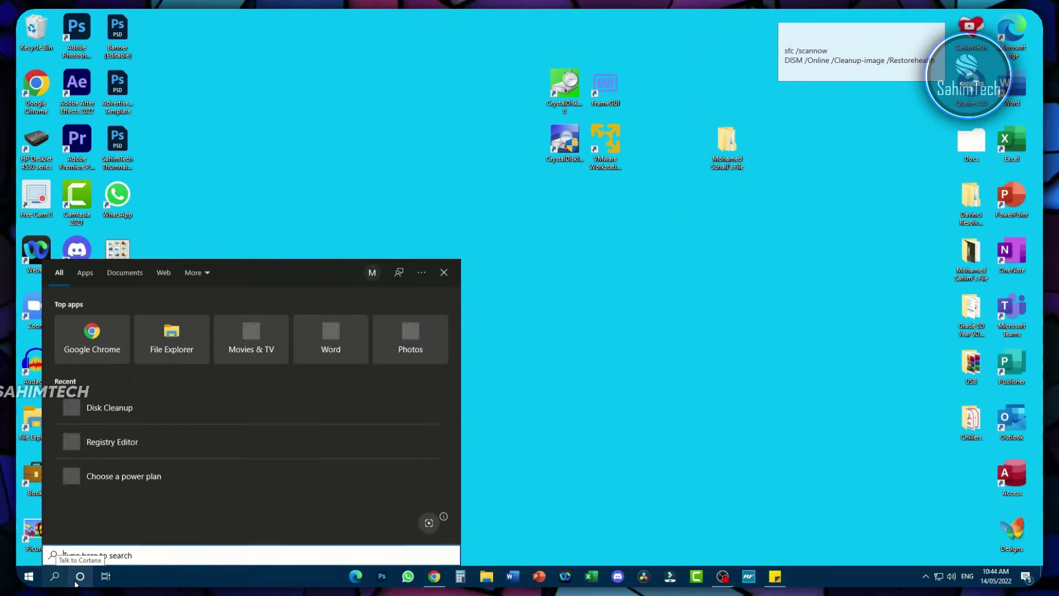
{"action": "type", "text": "disk"}
{"action": "key", "text": "Return"}
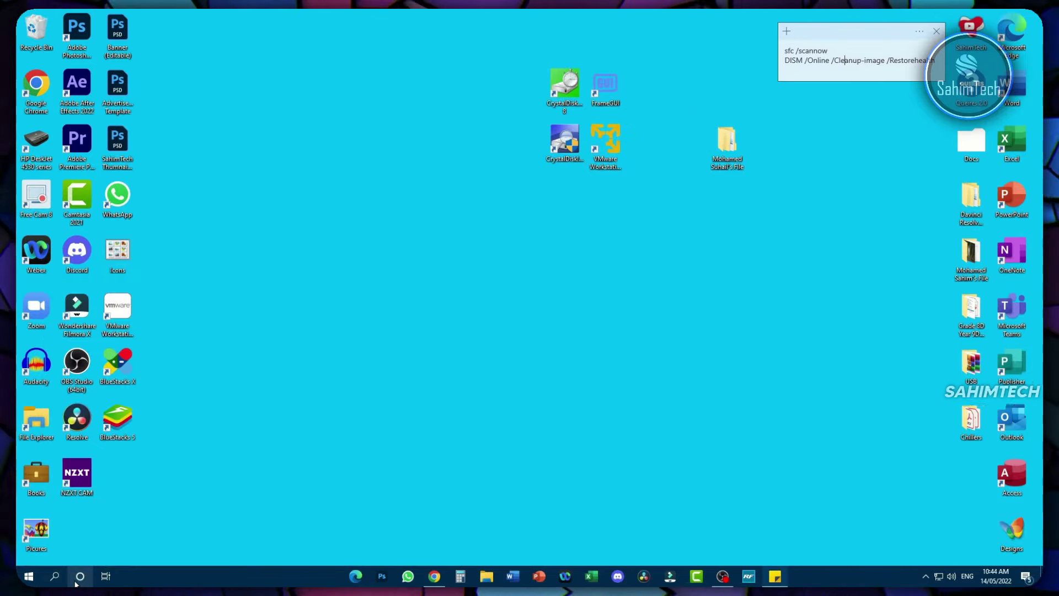
{"action": "left_click_drag", "start_coordinate": [110, 55], "coordinate": [237, 137]}
Review the ticked file categories, include system files in the cleanup of drive C:, and permanently delete the selected files.
{"action": "scroll", "coordinate": [237, 232], "scroll_direction": "down", "scroll_amount": 2}
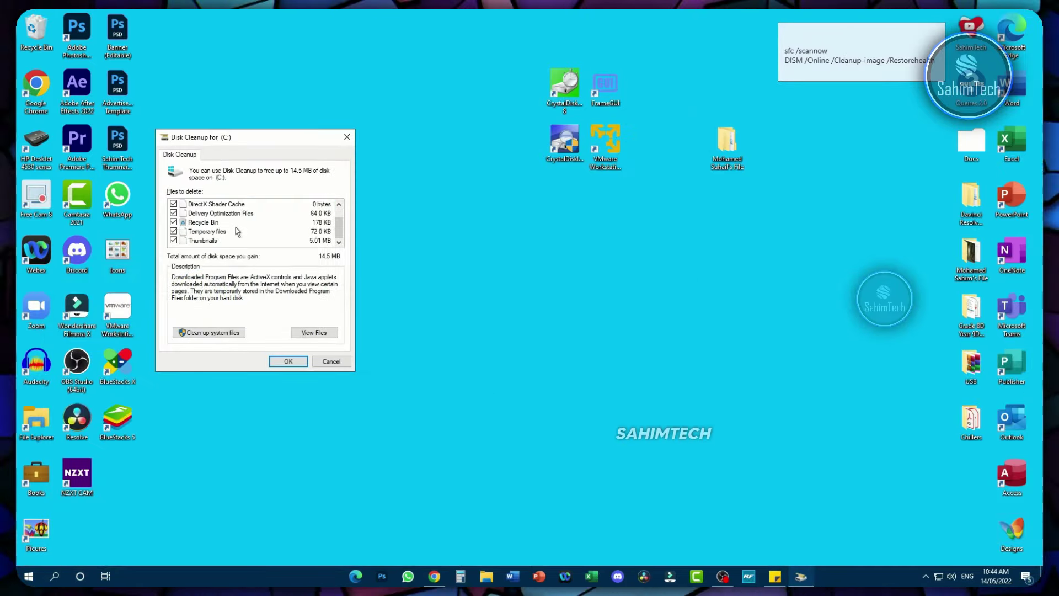
{"action": "scroll", "coordinate": [238, 232], "scroll_direction": "up", "scroll_amount": 2}
{"action": "scroll", "coordinate": [235, 234], "scroll_direction": "down", "scroll_amount": 2}
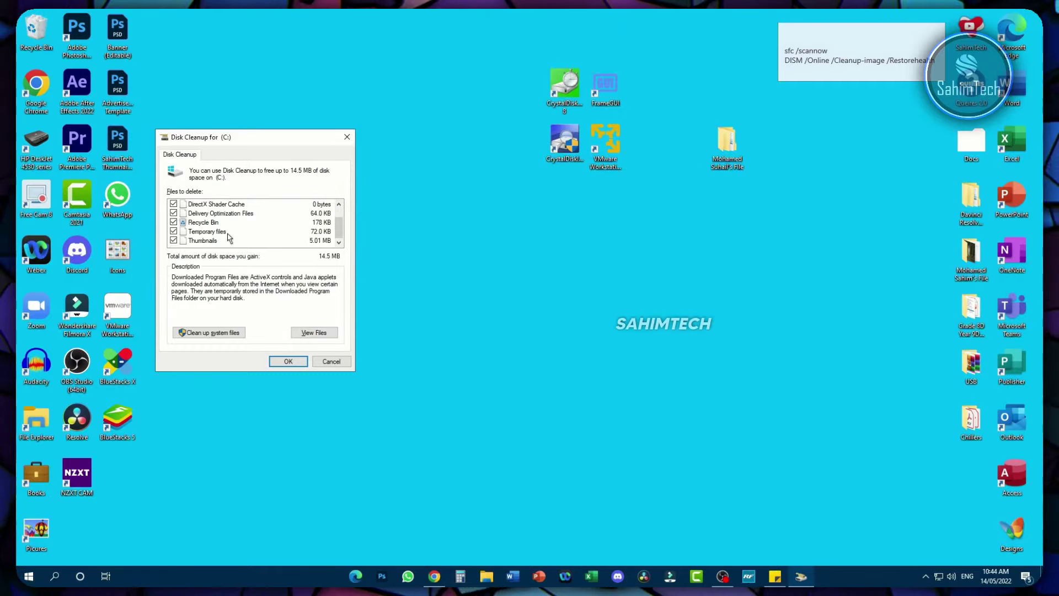
{"action": "scroll", "coordinate": [230, 237], "scroll_direction": "up", "scroll_amount": 2}
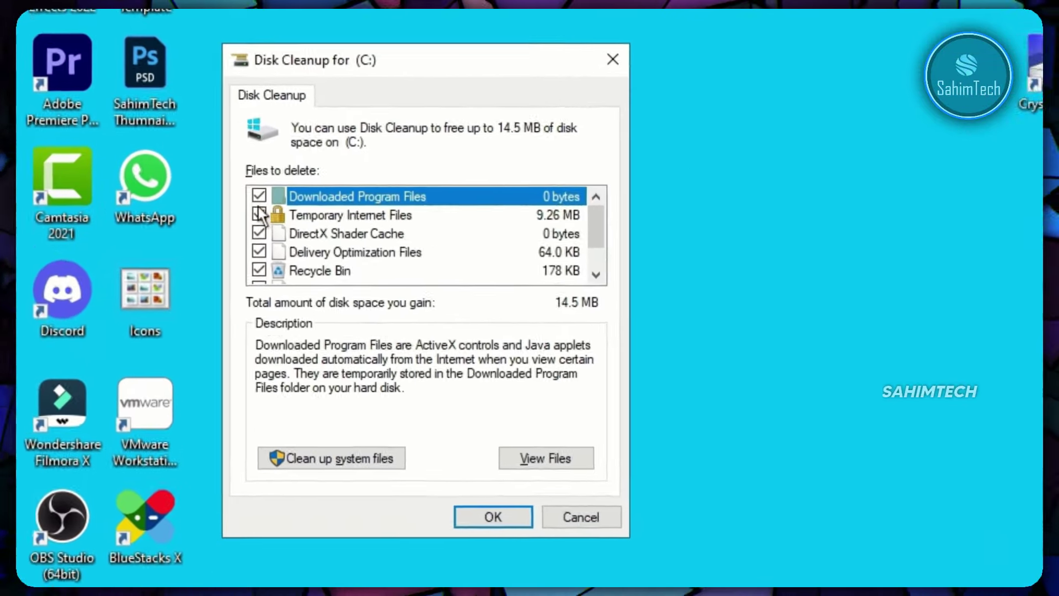
{"action": "scroll", "coordinate": [176, 209], "scroll_direction": "down", "scroll_amount": 2}
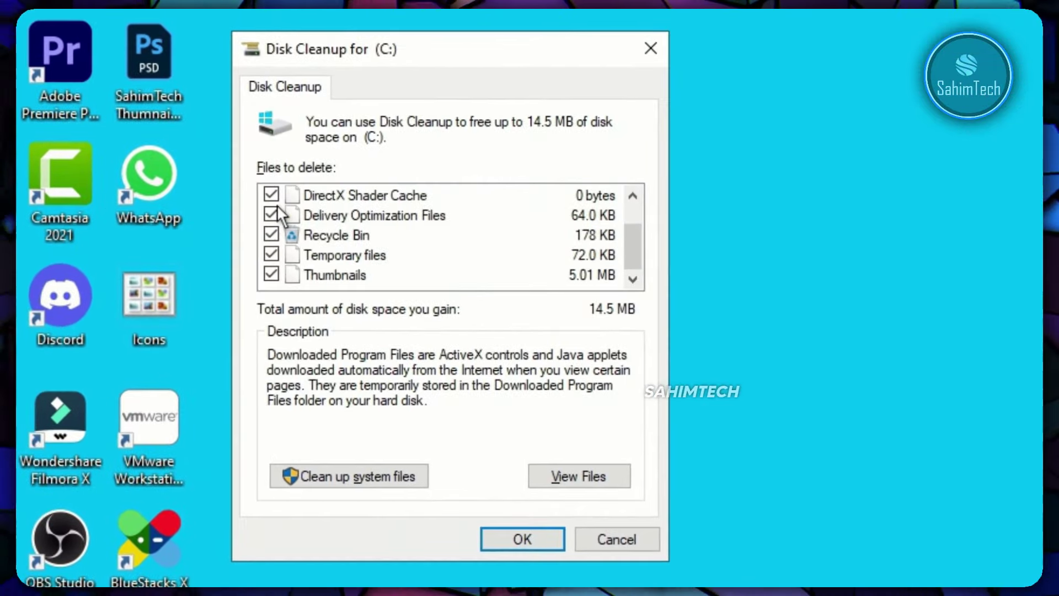
{"action": "scroll", "coordinate": [354, 230], "scroll_direction": "up", "scroll_amount": 2}
{"action": "scroll", "coordinate": [354, 230], "scroll_direction": "down", "scroll_amount": 2}
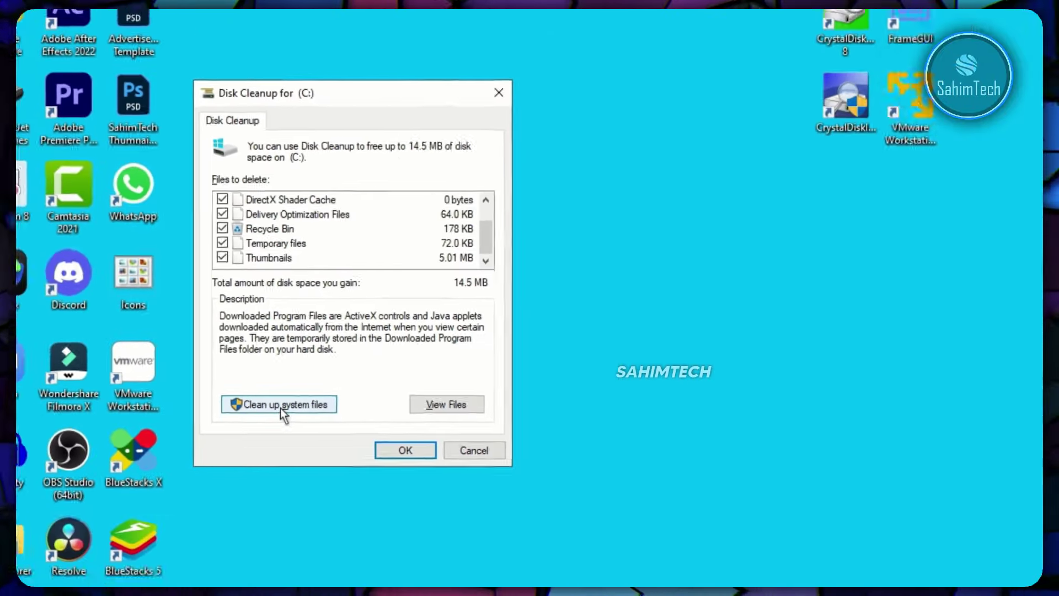
{"action": "left_click", "coordinate": [349, 477]}
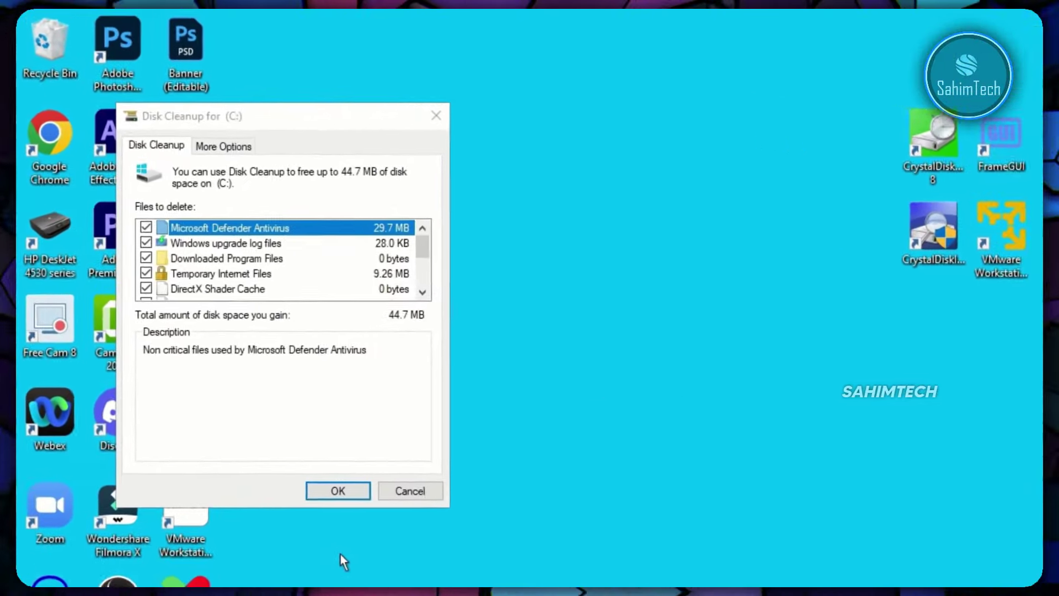
{"action": "left_click", "coordinate": [356, 495]}
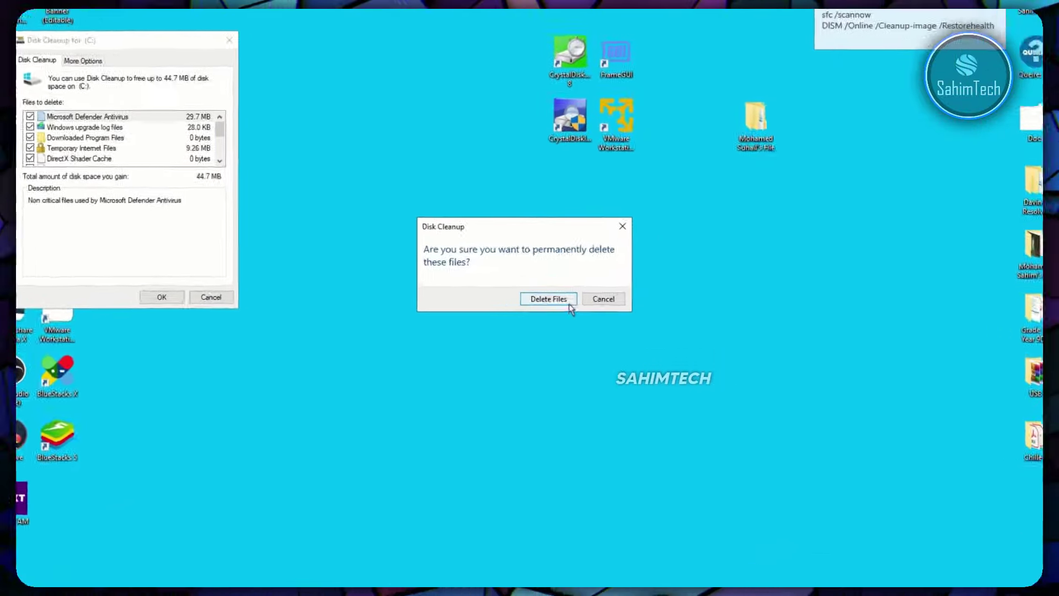
{"action": "left_click", "coordinate": [570, 304]}
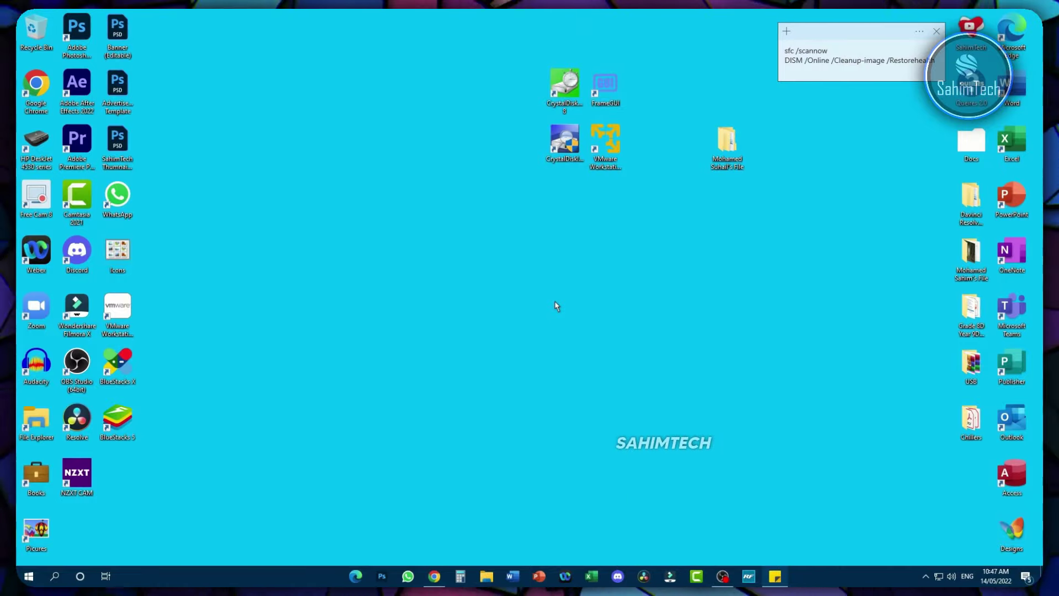
Open the properties of Local Disk (C:) from This PC and use its error checking tool on the drive.
{"action": "left_click", "coordinate": [487, 576]}
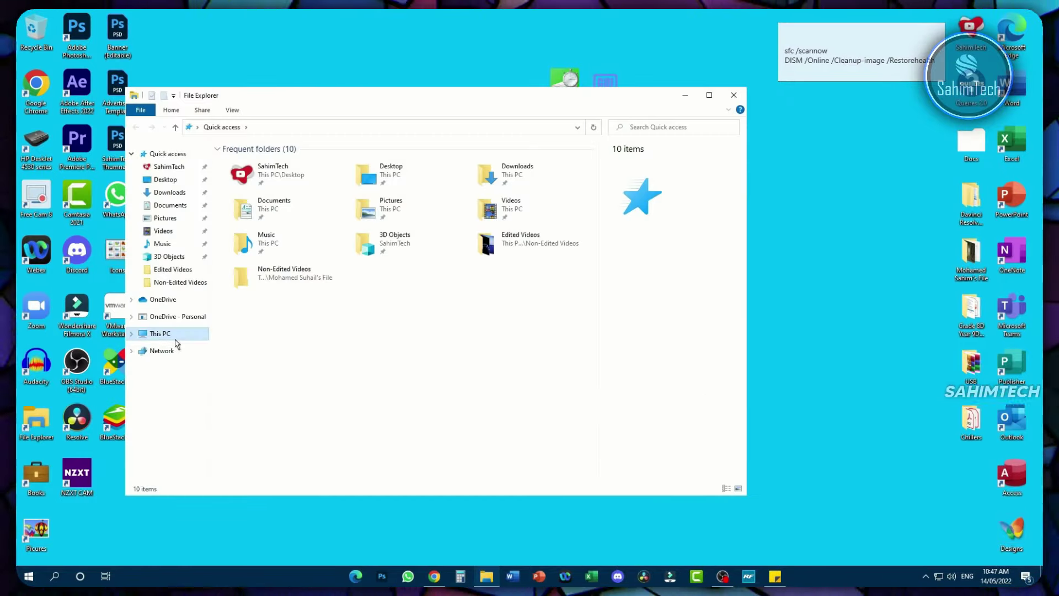
{"action": "left_click", "coordinate": [160, 334]}
{"action": "left_click", "coordinate": [273, 302]}
{"action": "right_click", "coordinate": [272, 302]}
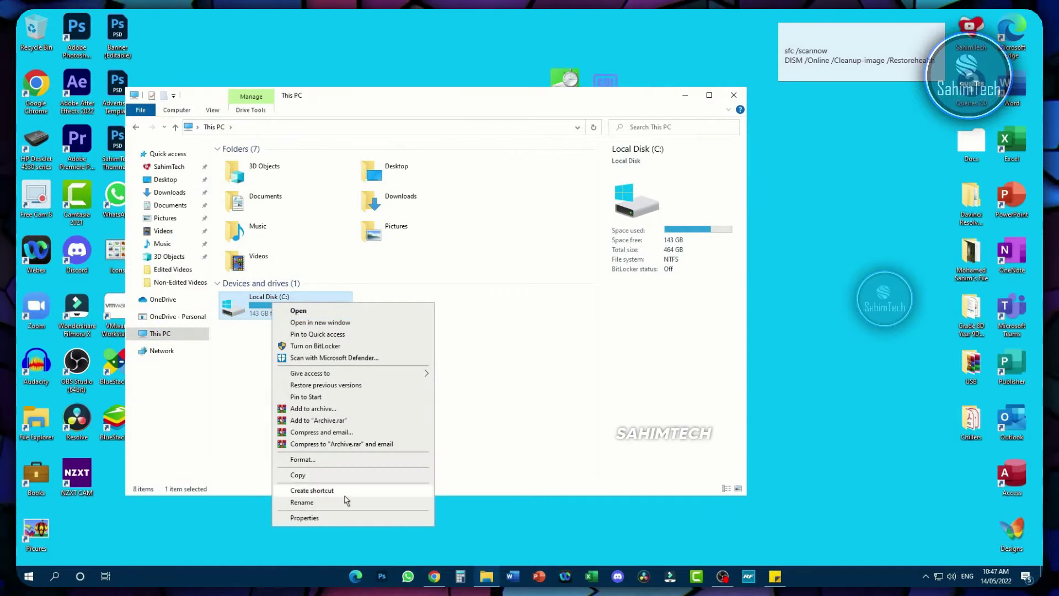
{"action": "left_click", "coordinate": [340, 518]}
{"action": "left_click", "coordinate": [346, 328]}
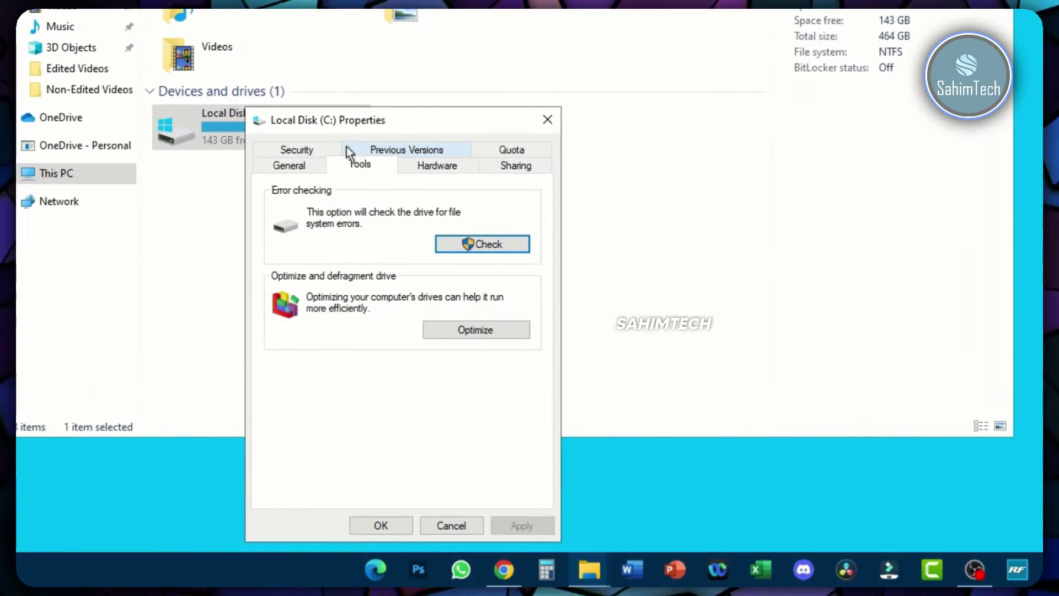
{"action": "left_click_drag", "start_coordinate": [325, 125], "coordinate": [338, 59]}
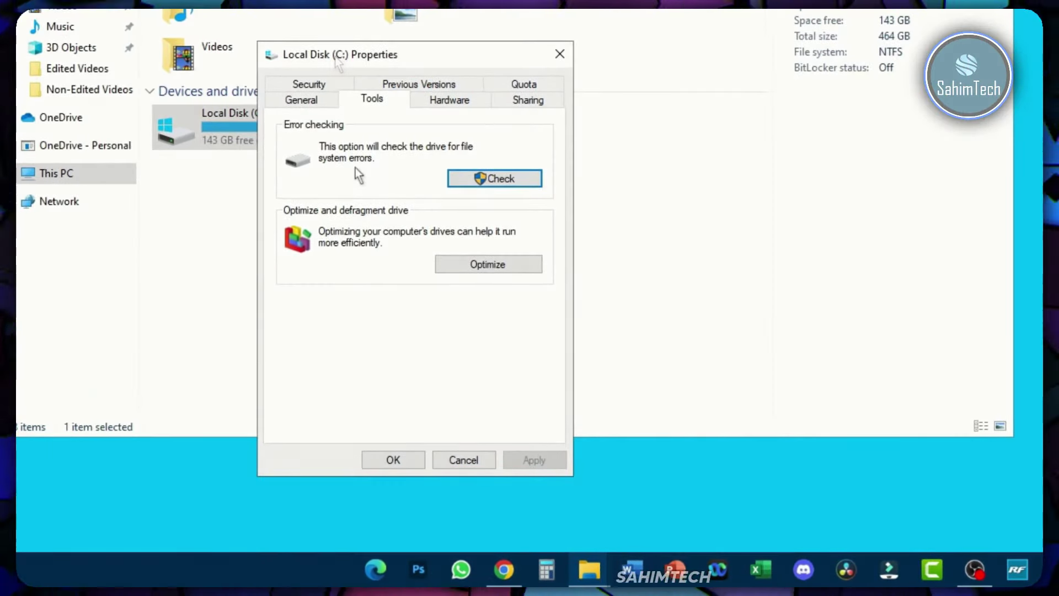
{"action": "left_click", "coordinate": [456, 177]}
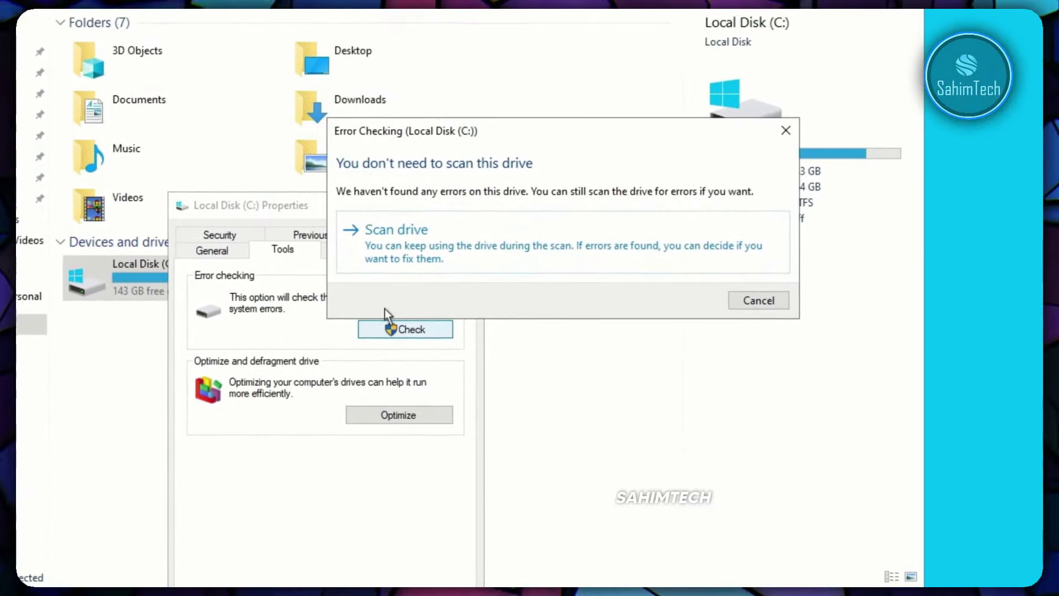
{"action": "left_click", "coordinate": [509, 129]}
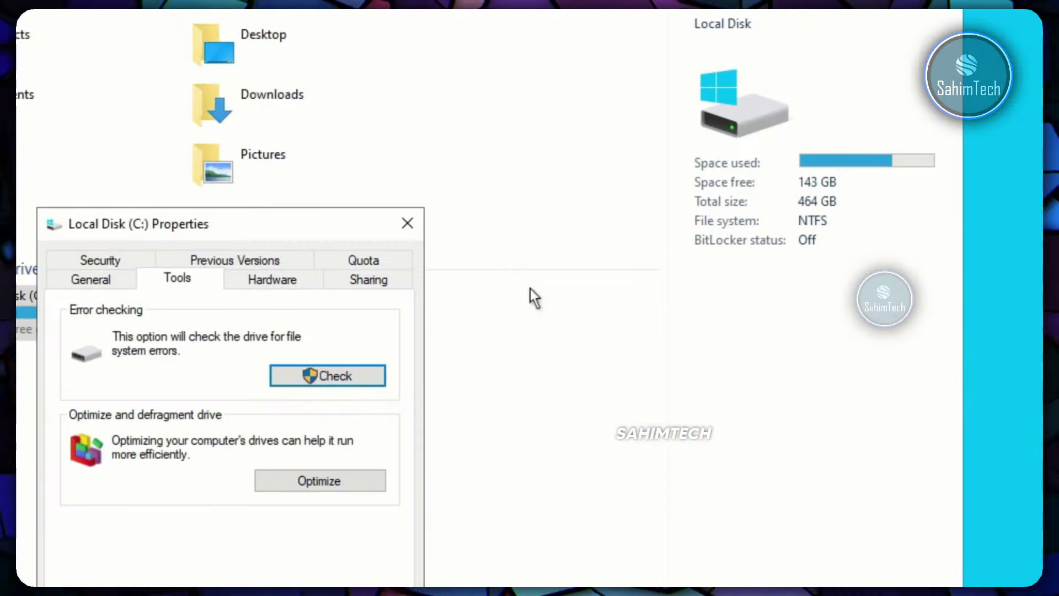
View the drives' status in Optimize Drives, and close it along with the Local Disk (C:) properties.
{"action": "left_click", "coordinate": [280, 488]}
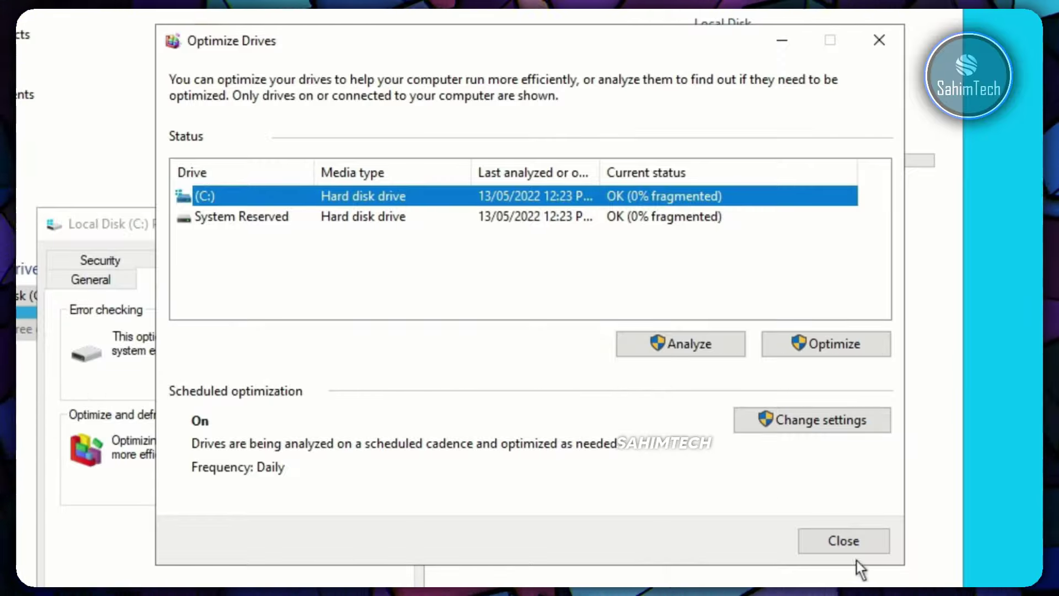
{"action": "left_click", "coordinate": [849, 544]}
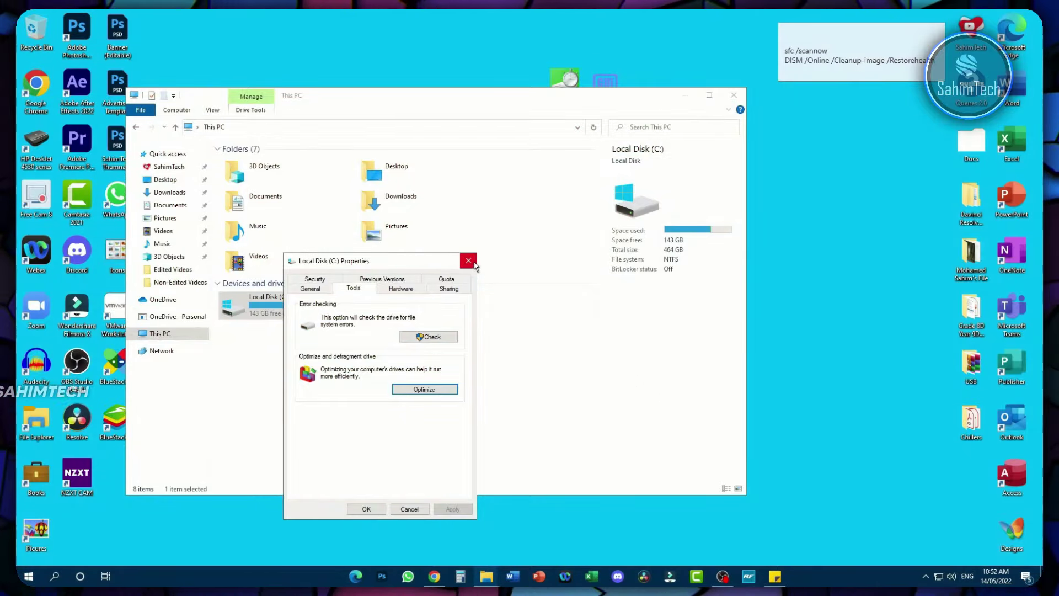
{"action": "left_click", "coordinate": [474, 264]}
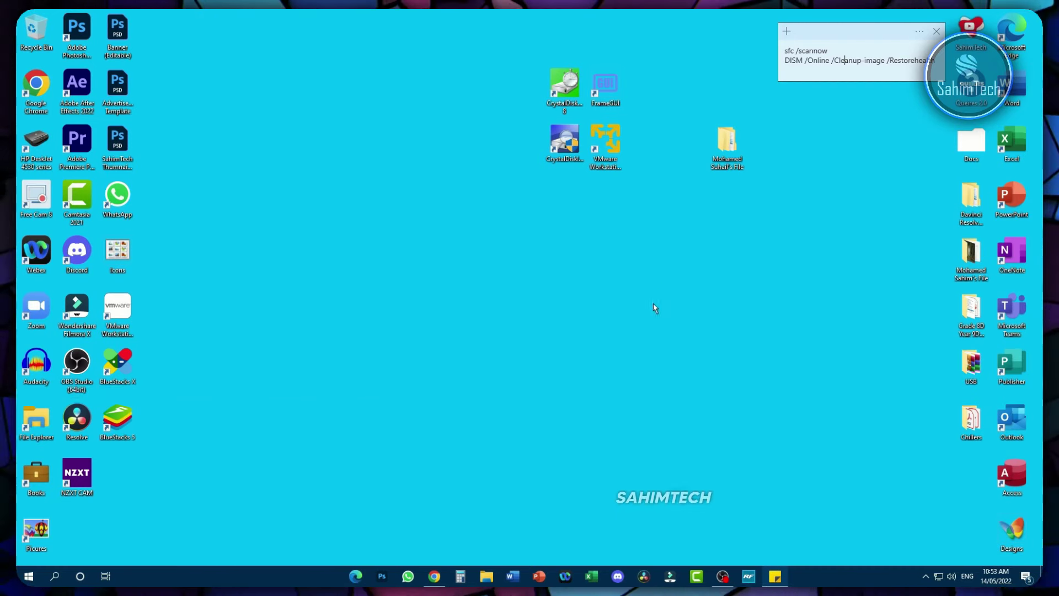
Switch to Chrome and download Quick CPU x64 from its coderbag.com page, saving QuickCpuSetup64 in the Downloads folder.
{"action": "left_click", "coordinate": [436, 575]}
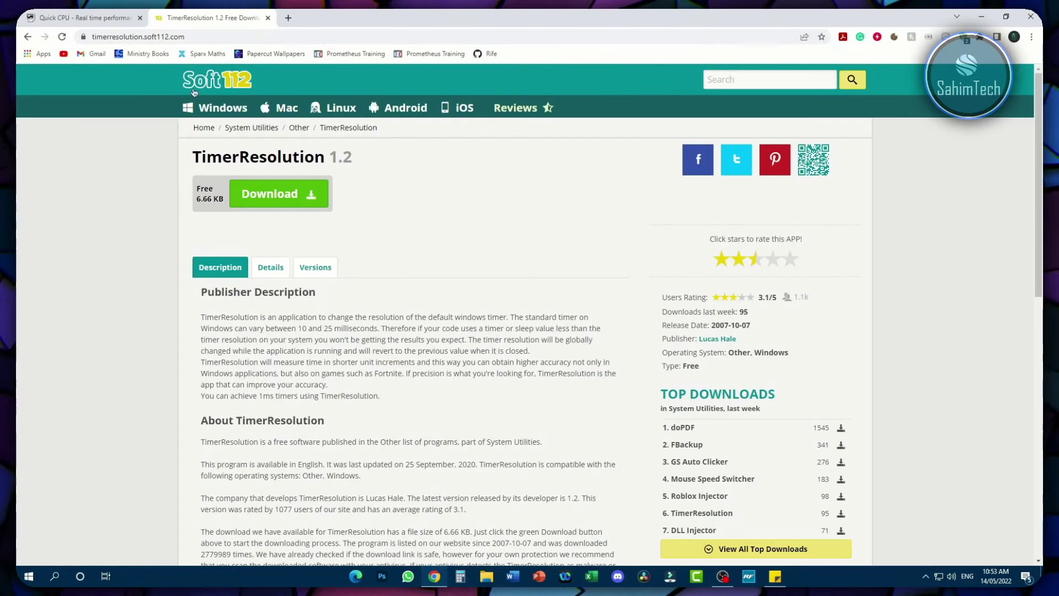
{"action": "left_click", "coordinate": [56, 18]}
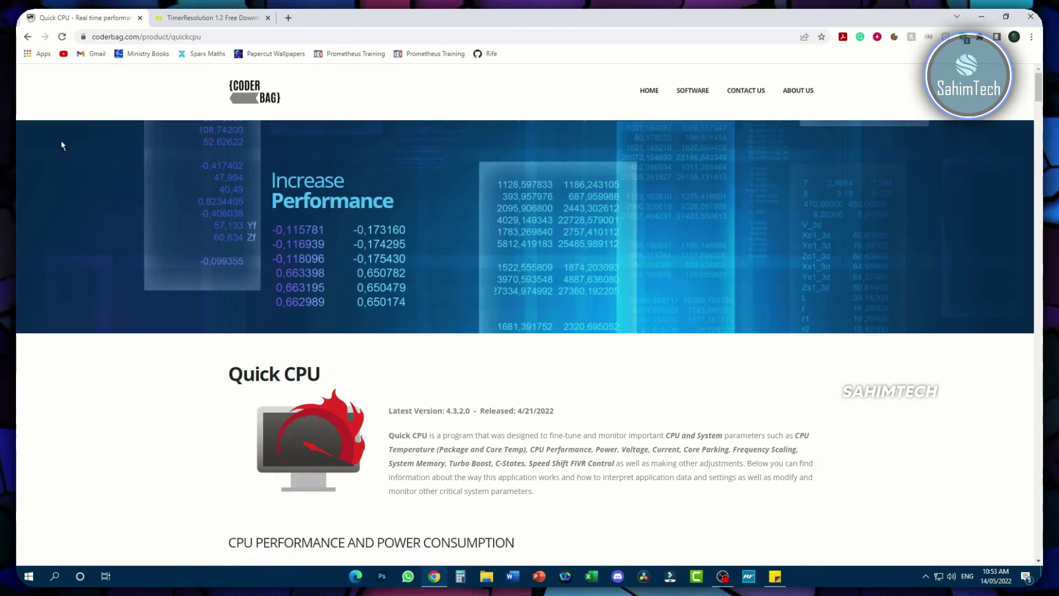
{"action": "scroll", "coordinate": [78, 208], "scroll_direction": "down", "scroll_amount": 20}
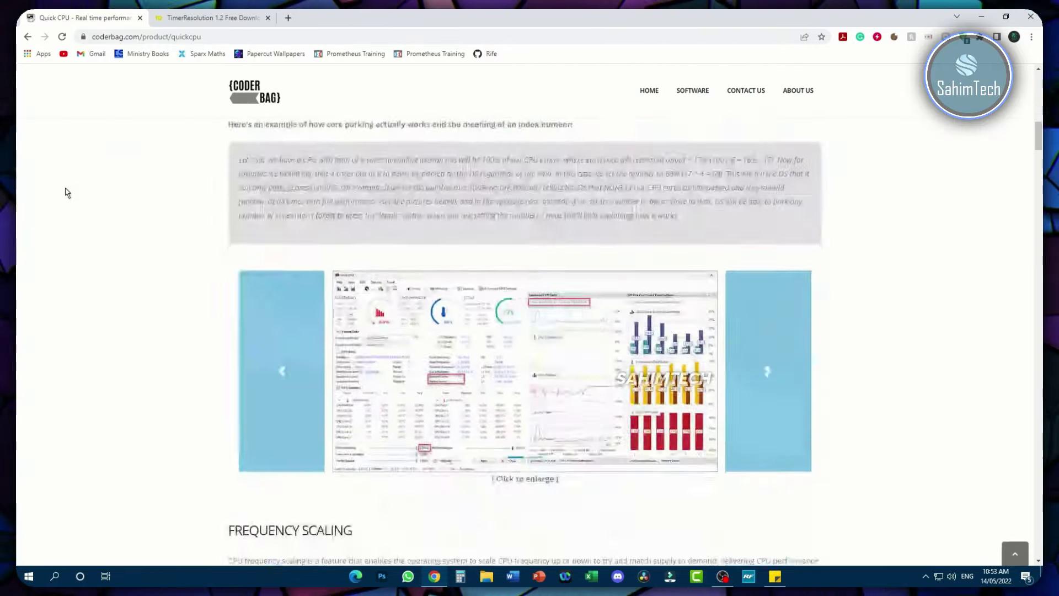
{"action": "scroll", "coordinate": [67, 195], "scroll_direction": "up", "scroll_amount": 5}
{"action": "scroll", "coordinate": [76, 202], "scroll_direction": "down", "scroll_amount": 10}
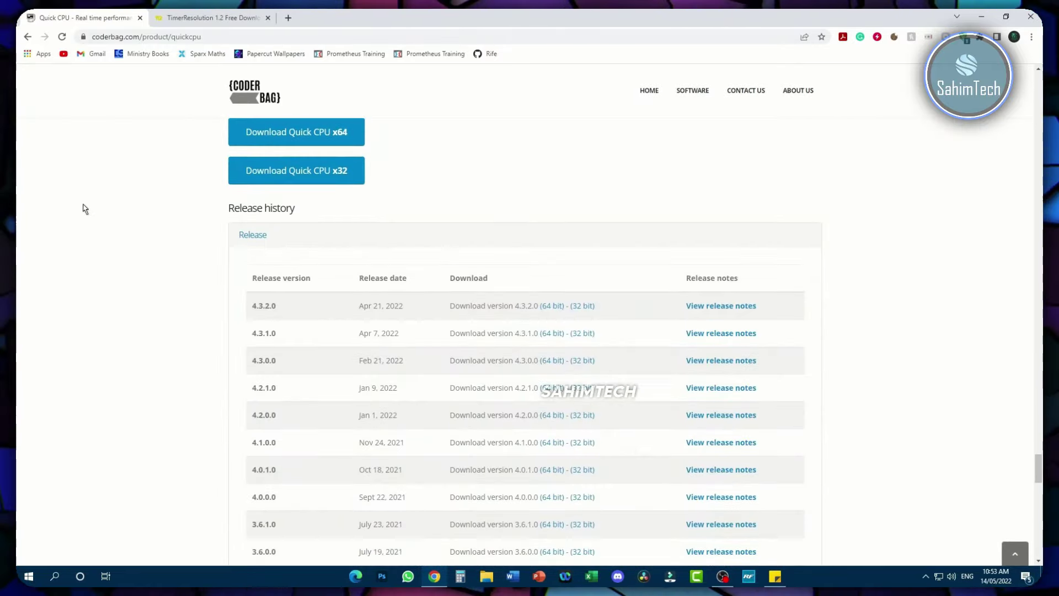
{"action": "scroll", "coordinate": [91, 219], "scroll_direction": "up", "scroll_amount": 5}
{"action": "scroll", "coordinate": [103, 238], "scroll_direction": "down", "scroll_amount": 3}
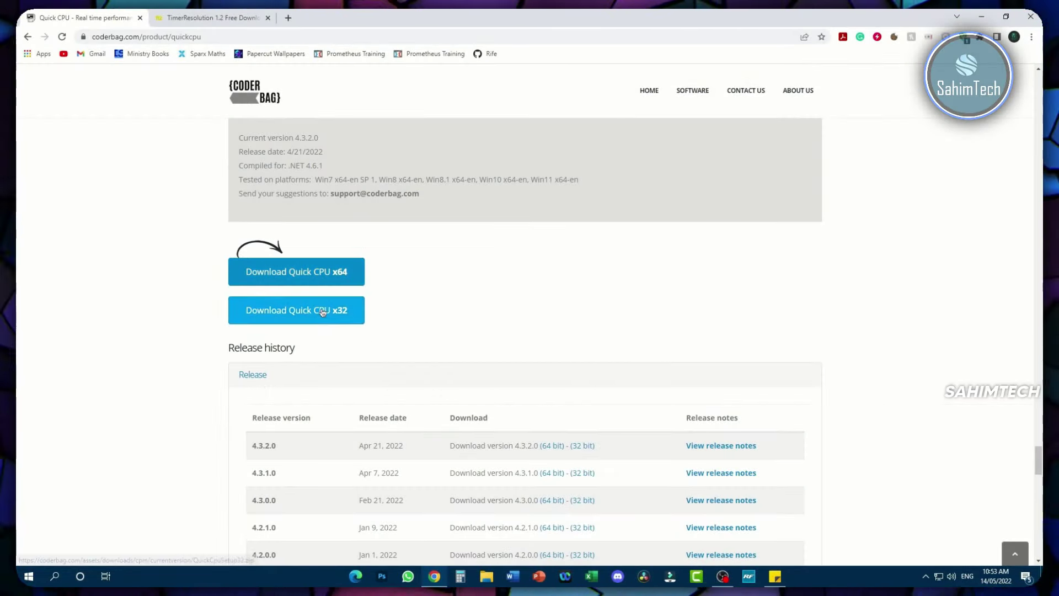
{"action": "left_click", "coordinate": [336, 272]}
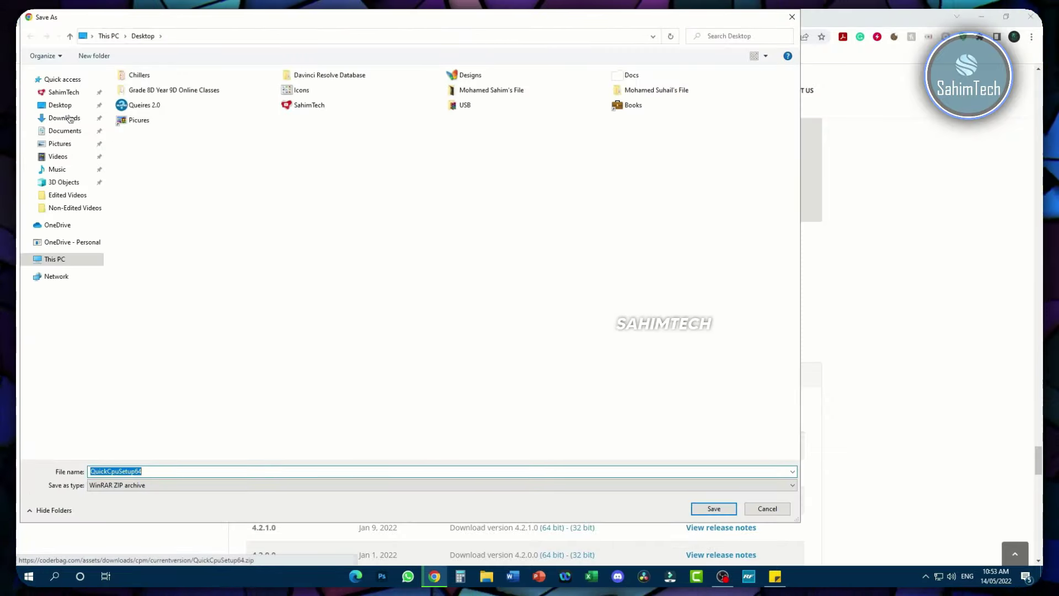
{"action": "left_click", "coordinate": [64, 118]}
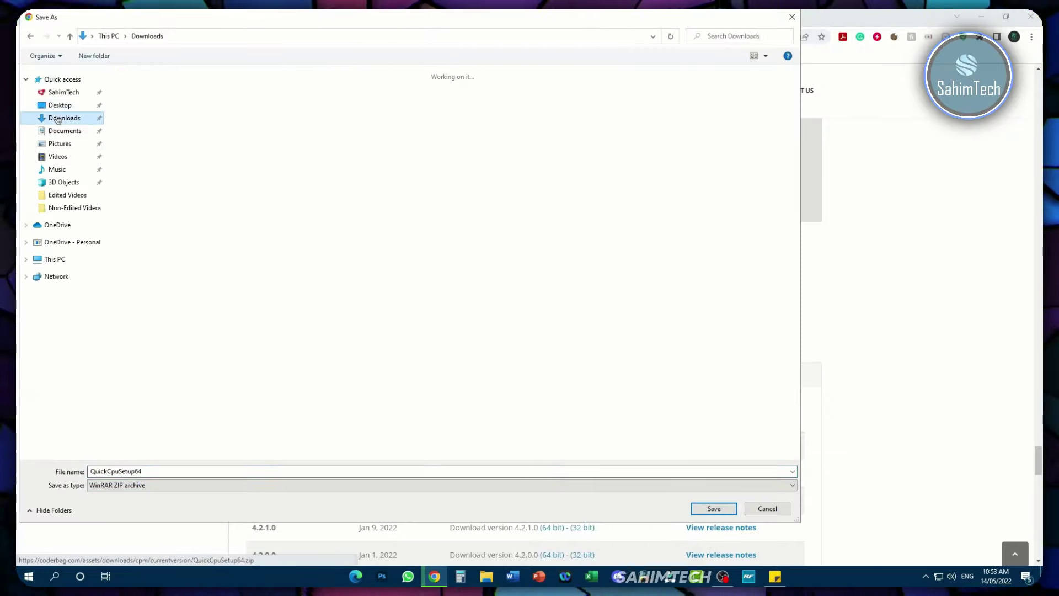
{"action": "left_click", "coordinate": [709, 511]}
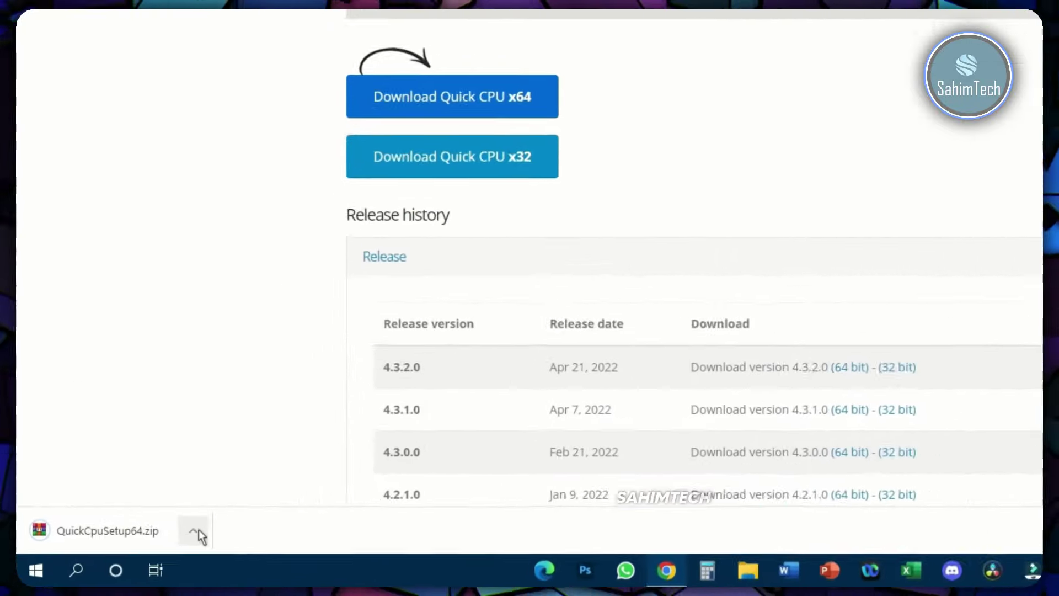
Show the downloaded QuickCpuSetup64 archive in its folder and move it to an empty area of the desktop.
{"action": "left_click", "coordinate": [130, 550]}
{"action": "left_click", "coordinate": [436, 389]}
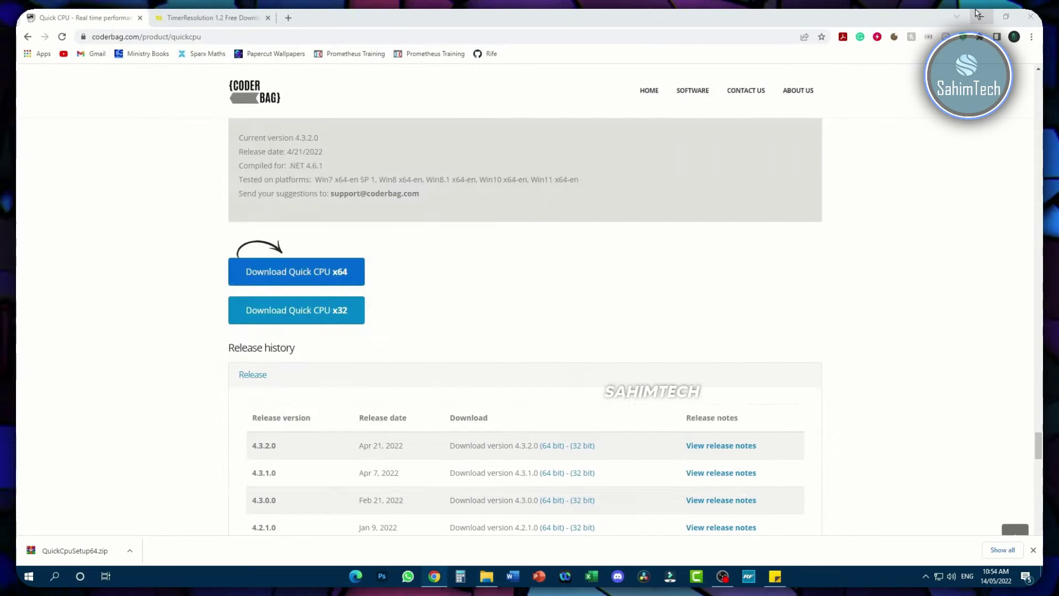
{"action": "left_click", "coordinate": [978, 14]}
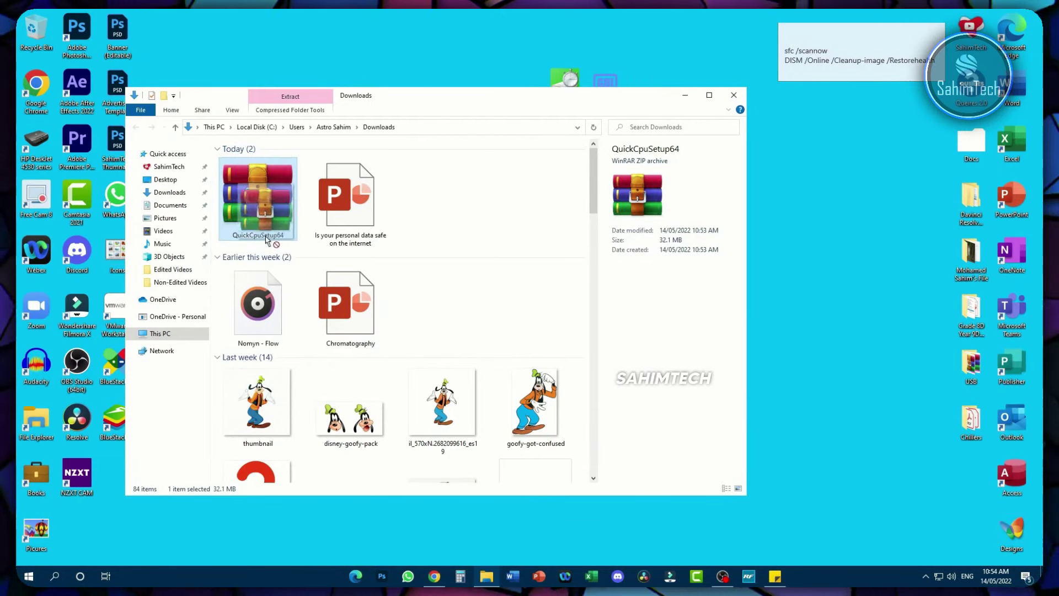
{"action": "left_click_drag", "start_coordinate": [267, 230], "coordinate": [821, 276]}
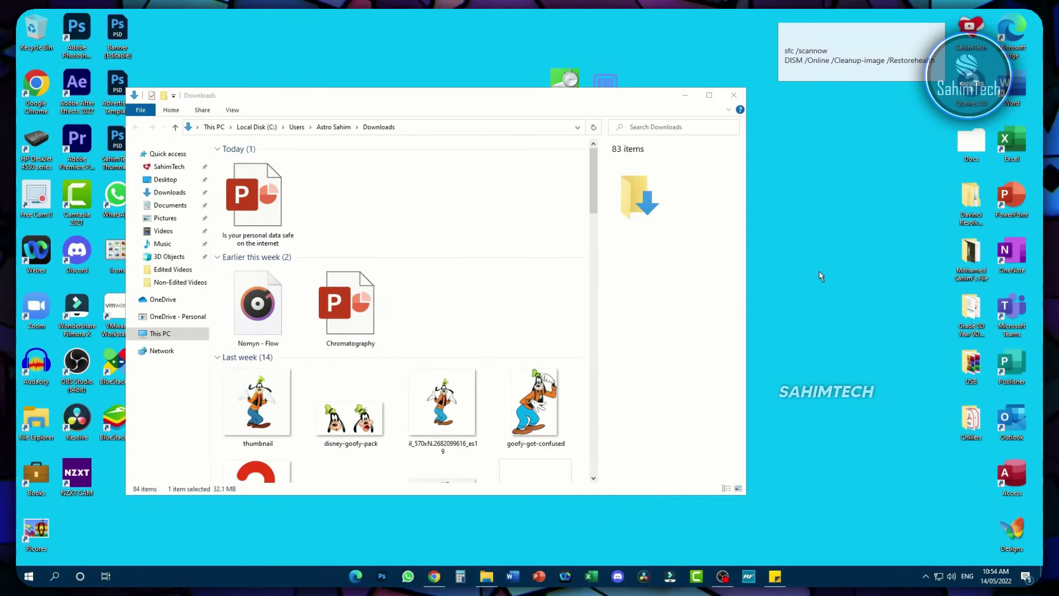
{"action": "left_click", "coordinate": [727, 98]}
{"action": "left_click_drag", "start_coordinate": [699, 373], "coordinate": [468, 318]}
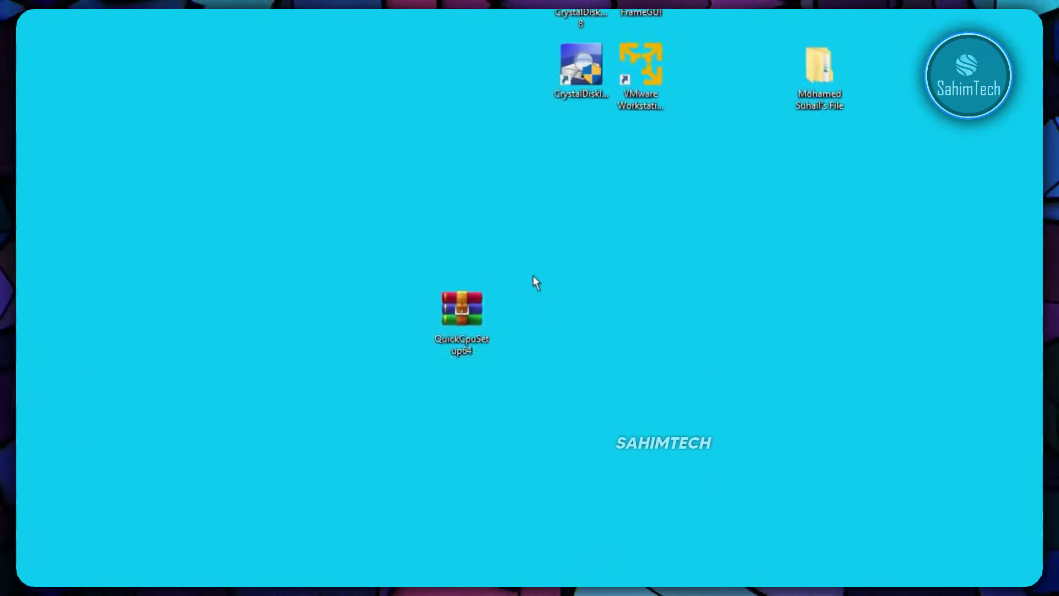
{"action": "left_click_drag", "start_coordinate": [558, 277], "coordinate": [441, 342]}
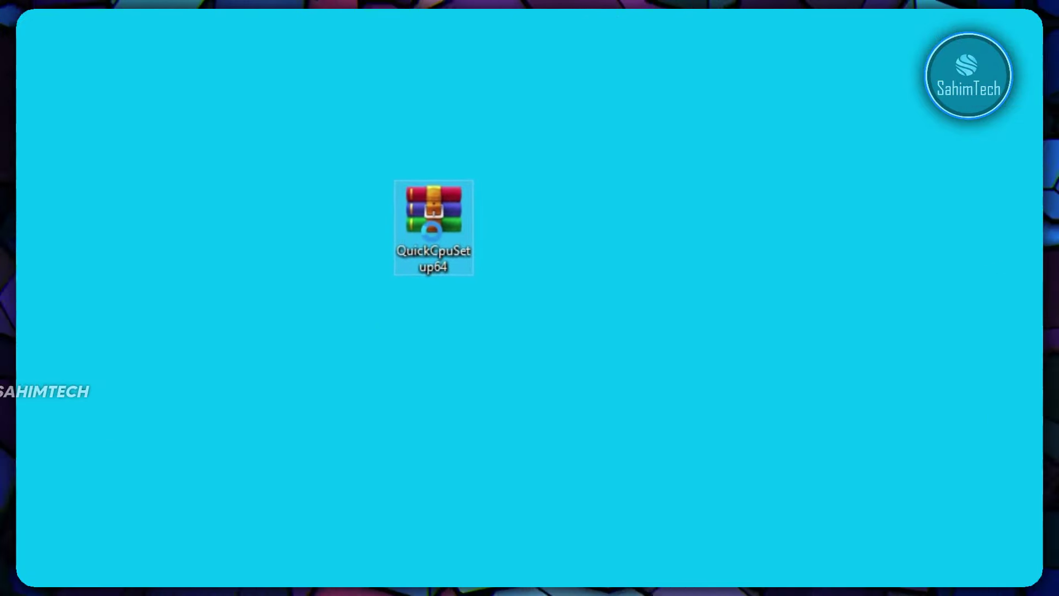
Extract the QuickCpuSetup64 archive onto the desktop and move the extracted installer to an empty area.
{"action": "right_click", "coordinate": [438, 334]}
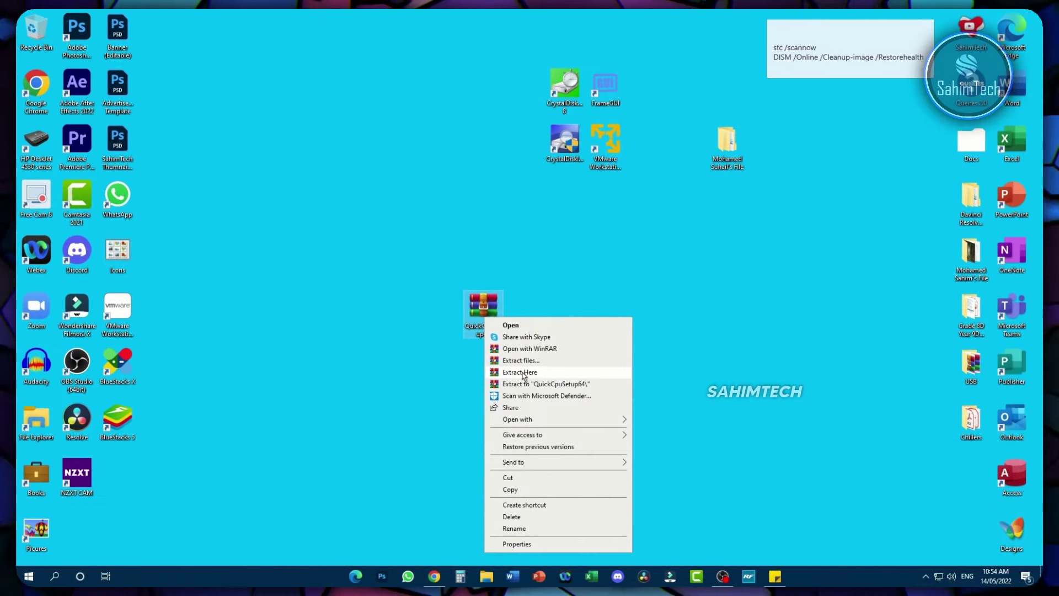
{"action": "left_click", "coordinate": [522, 372]}
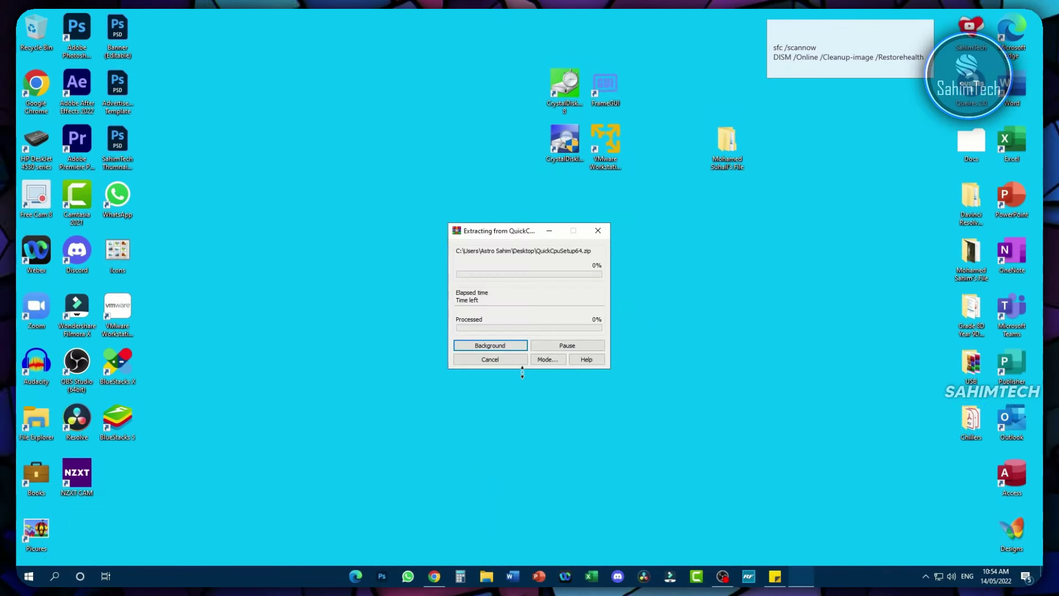
{"action": "left_click_drag", "start_coordinate": [113, 475], "coordinate": [408, 356]}
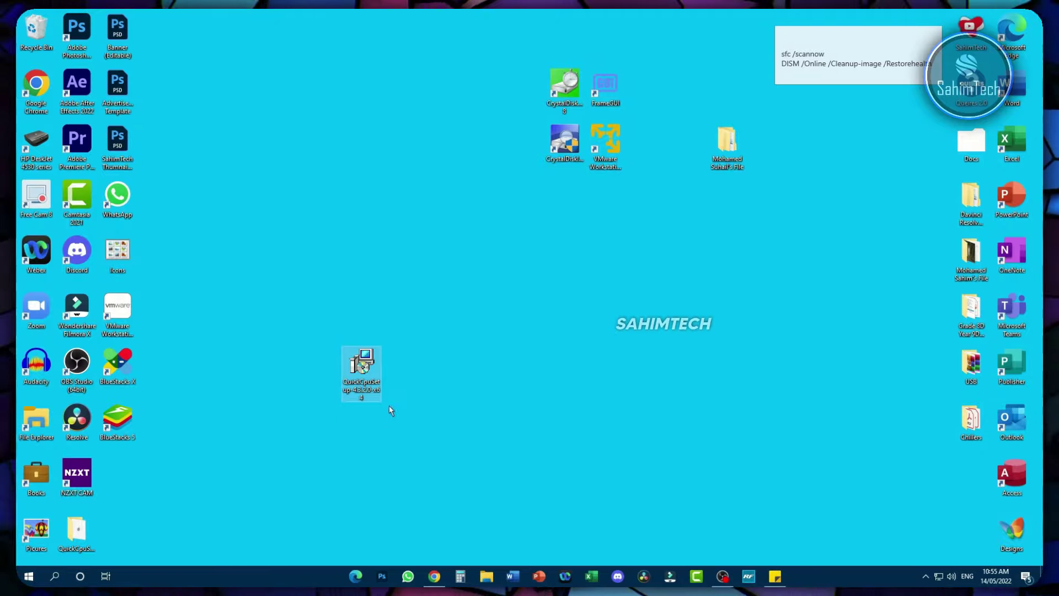
Install Quick CPU x64 with its setup wizard, accepting the license agreement, and launch the program on finishing.
{"action": "left_click", "coordinate": [367, 365]}
{"action": "double_click", "coordinate": [367, 365]}
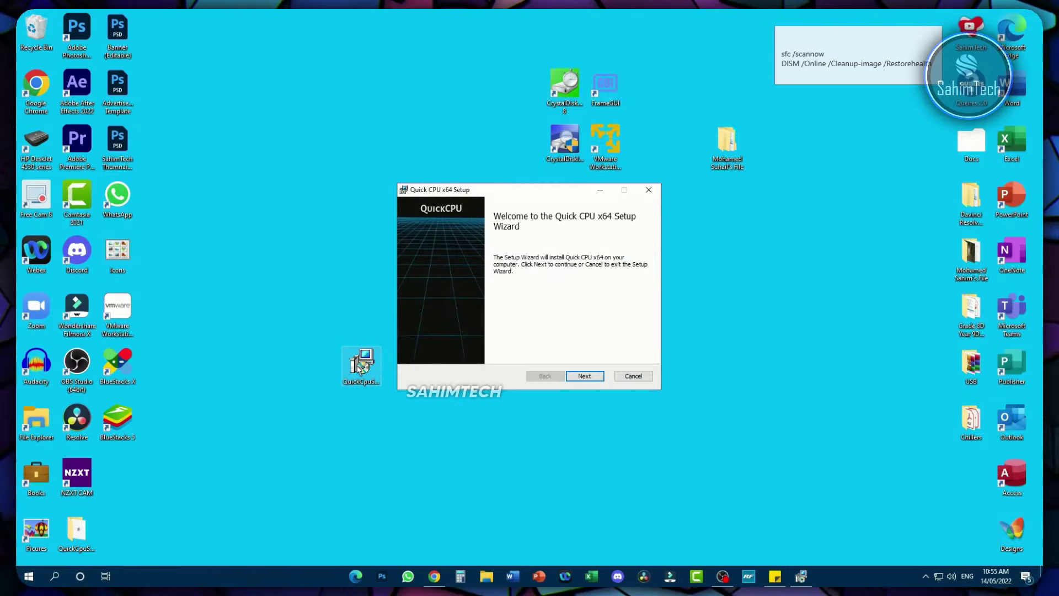
{"action": "left_click", "coordinate": [596, 377]}
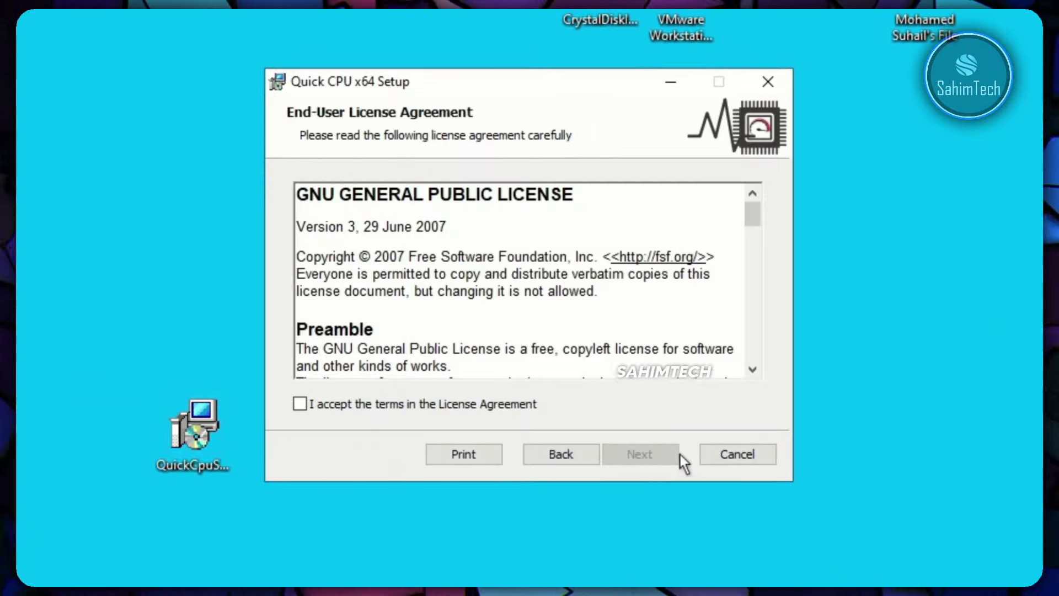
{"action": "left_click", "coordinate": [499, 401]}
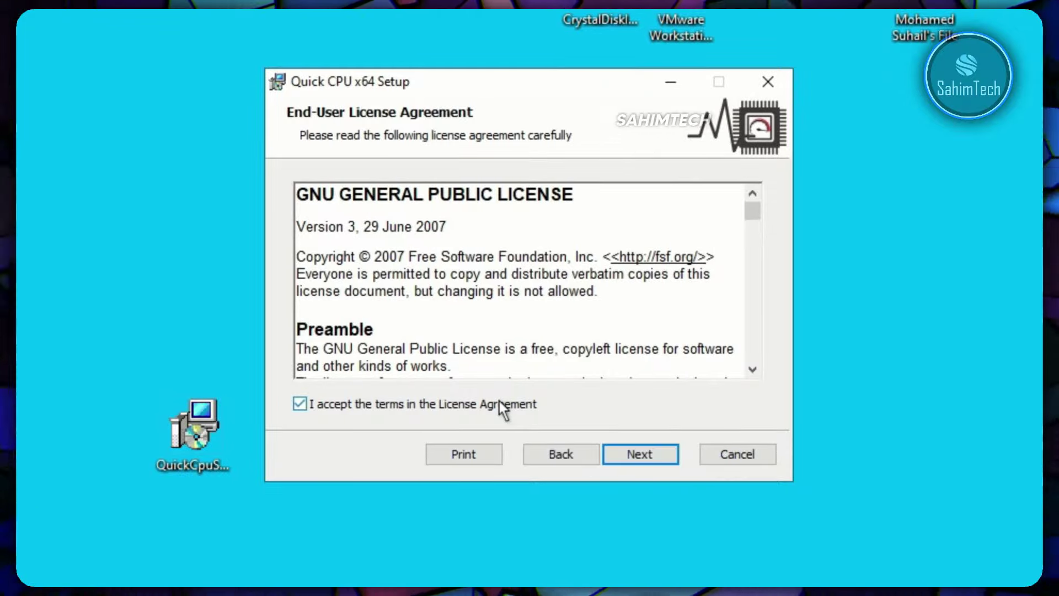
{"action": "left_click", "coordinate": [635, 464]}
{"action": "left_click", "coordinate": [635, 465]}
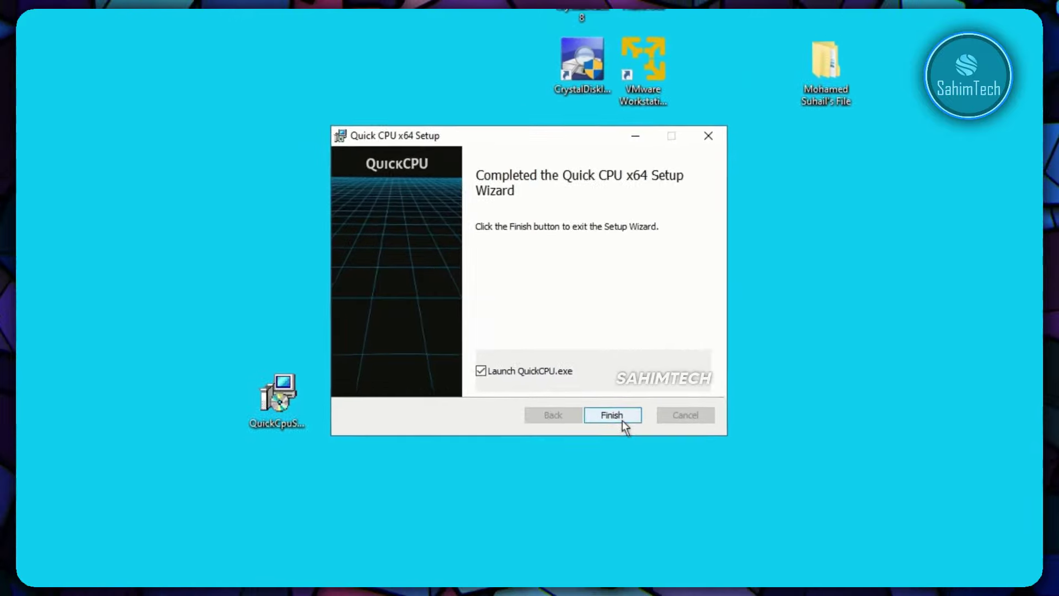
{"action": "left_click", "coordinate": [621, 486]}
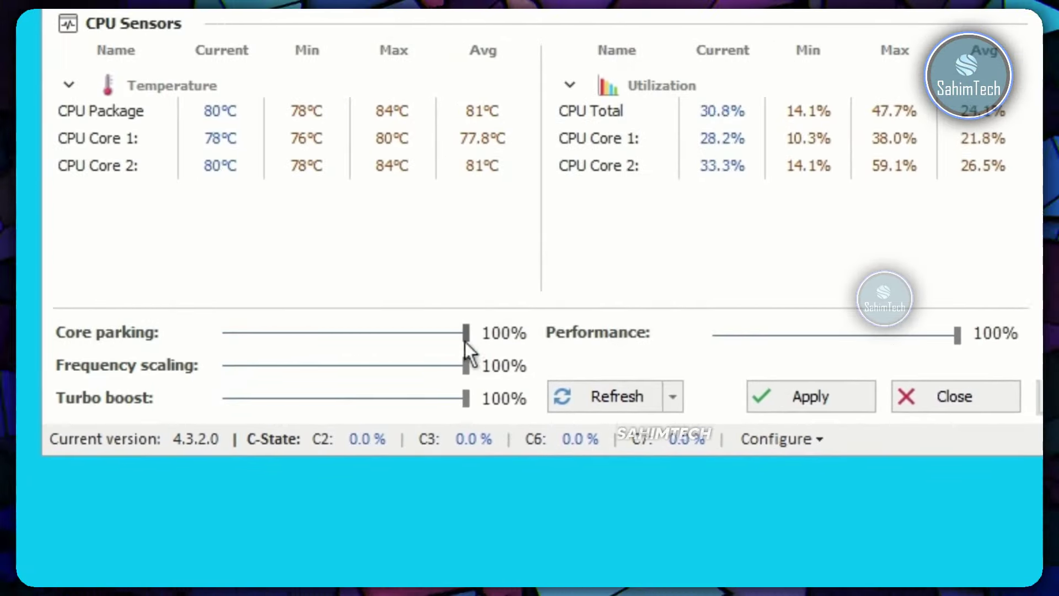
Set core parking, frequency scaling, turbo boost and performance to 100% in Quick CPU, apply the changes, and close the program.
{"action": "left_click_drag", "start_coordinate": [465, 342], "coordinate": [536, 347]}
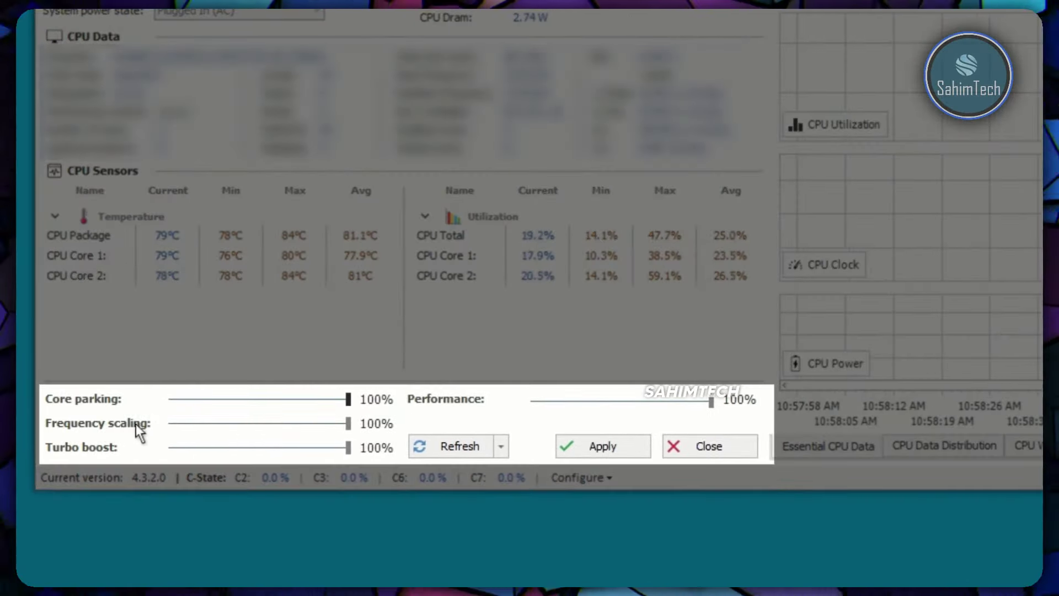
{"action": "left_click_drag", "start_coordinate": [334, 423], "coordinate": [353, 435]}
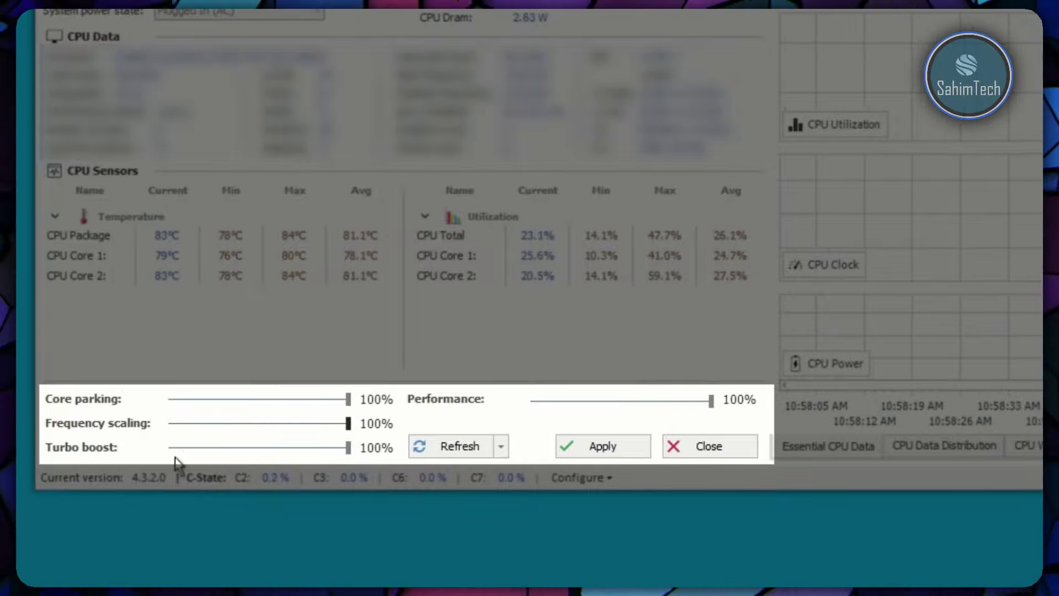
{"action": "mouse_move", "coordinate": [351, 449]}
{"action": "left_mouse_down"}
{"action": "mouse_move", "coordinate": [226, 447]}
{"action": "mouse_move", "coordinate": [367, 451]}
{"action": "left_mouse_up"}
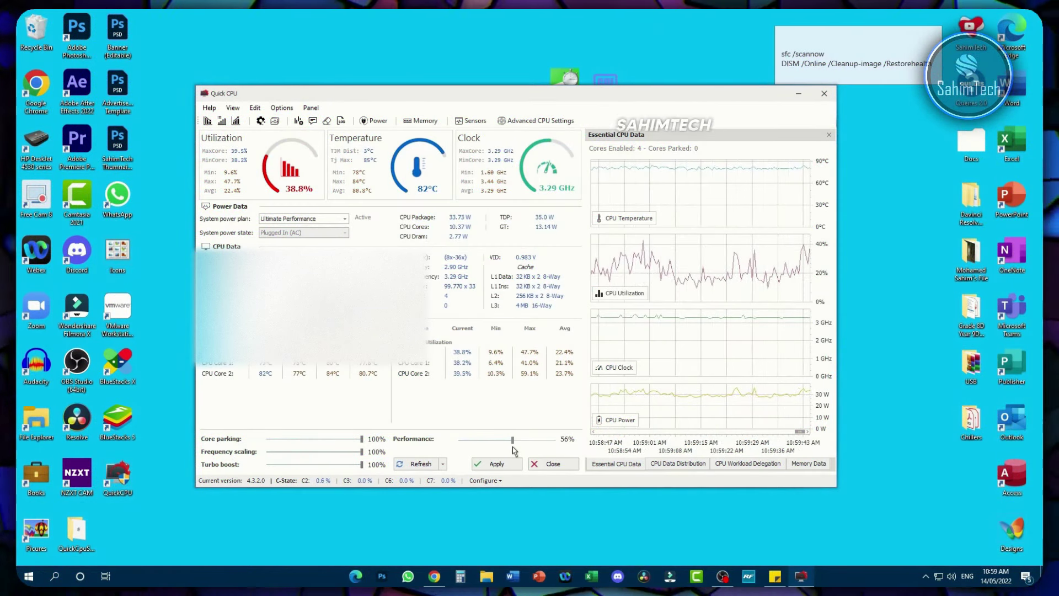
{"action": "left_click_drag", "start_coordinate": [513, 447], "coordinate": [557, 447]}
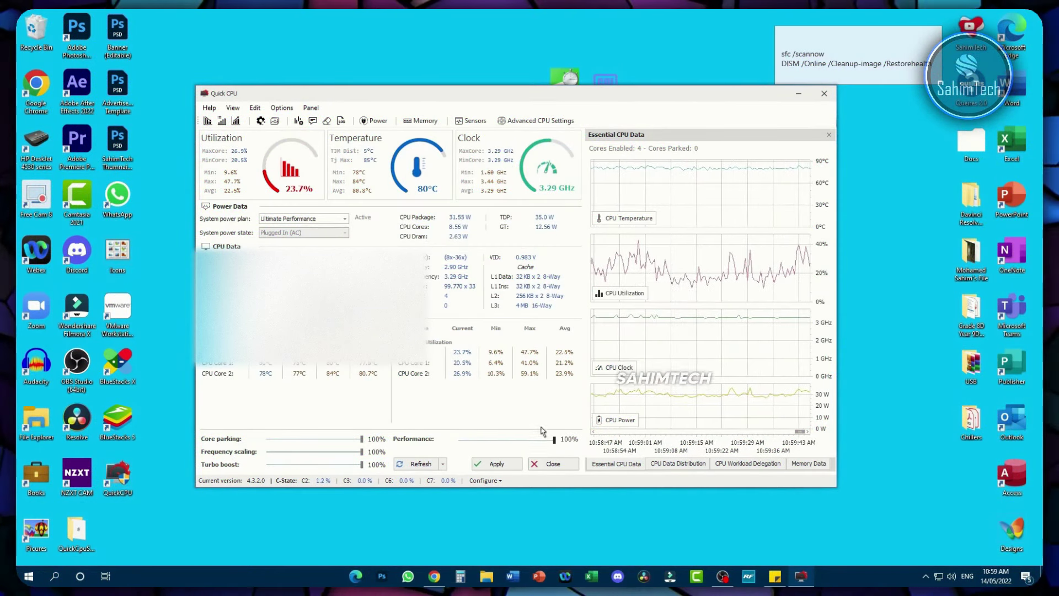
{"action": "left_click", "coordinate": [482, 462]}
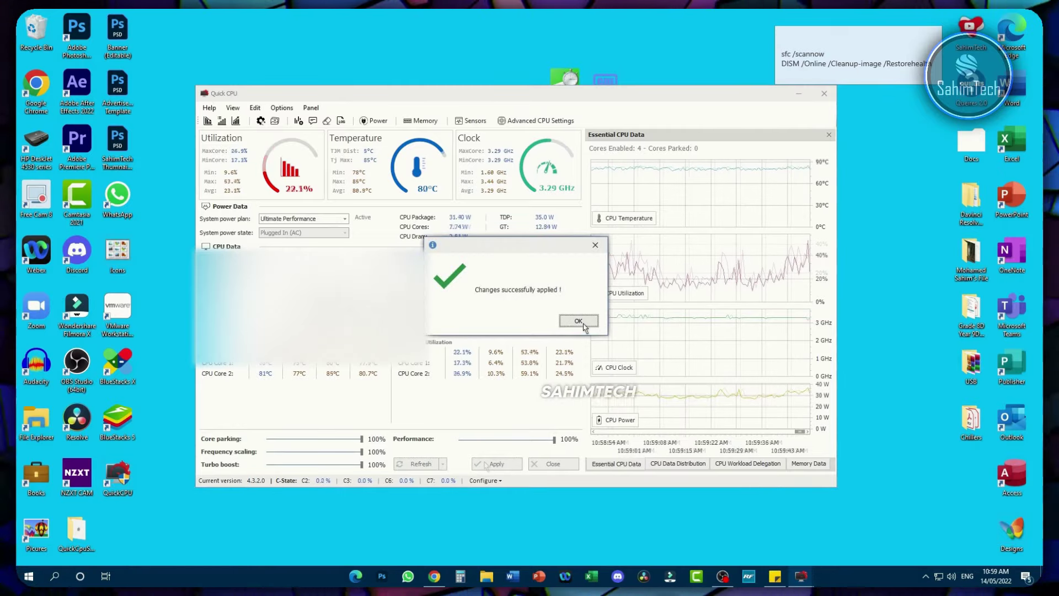
{"action": "left_click", "coordinate": [635, 322]}
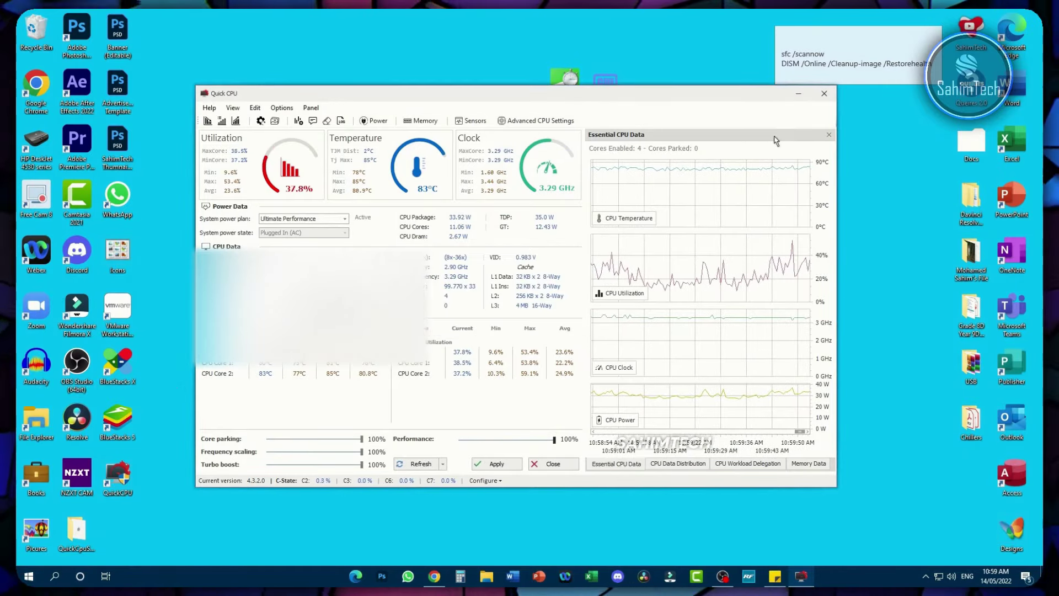
{"action": "left_click", "coordinate": [824, 94]}
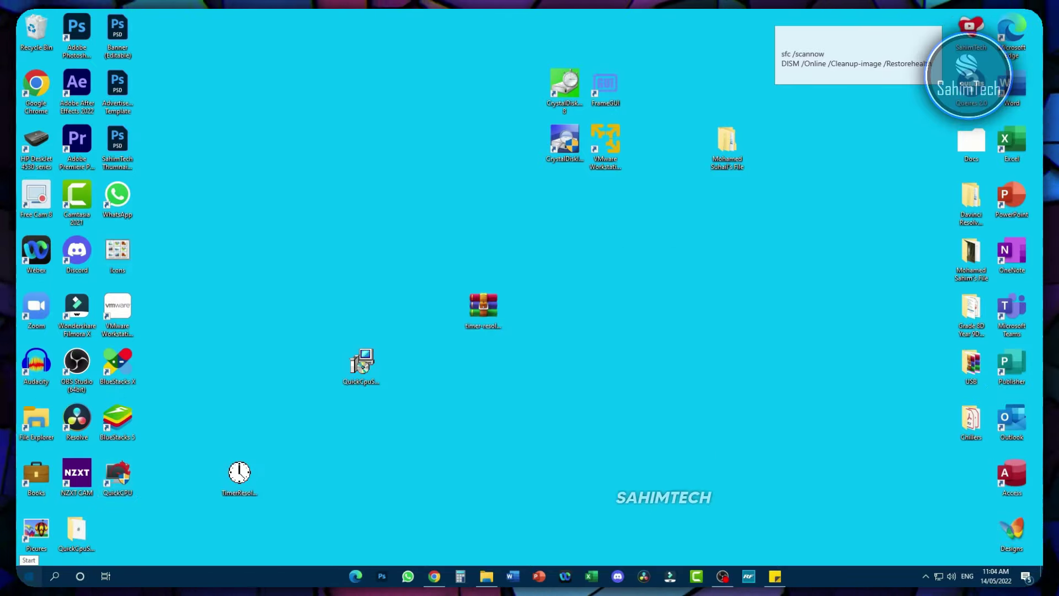
{"action": "left_click", "coordinate": [29, 576]}
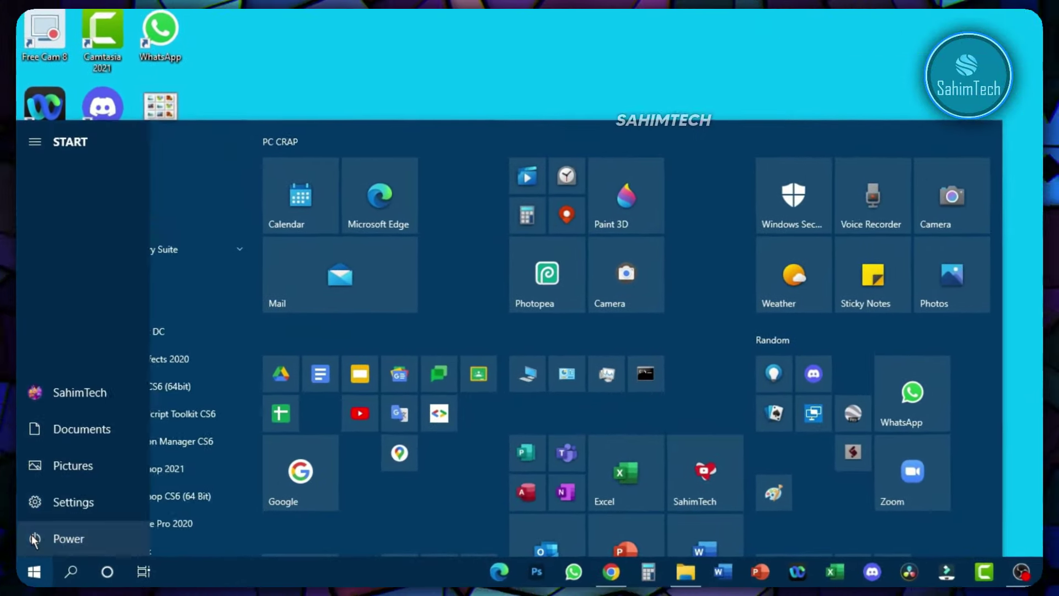
{"action": "left_click", "coordinate": [29, 554]}
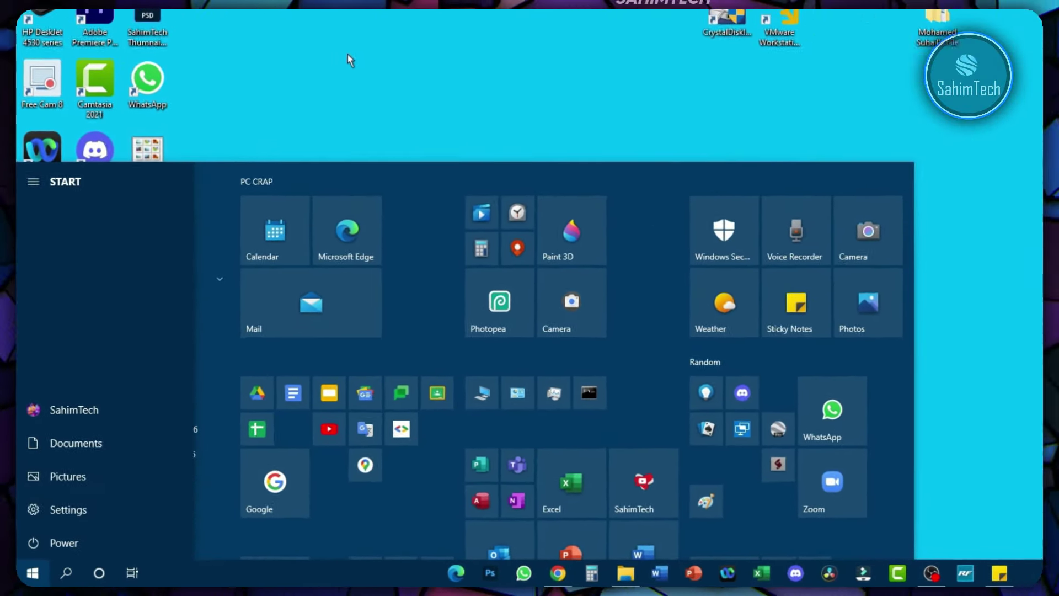
{"action": "left_click", "coordinate": [348, 54]}
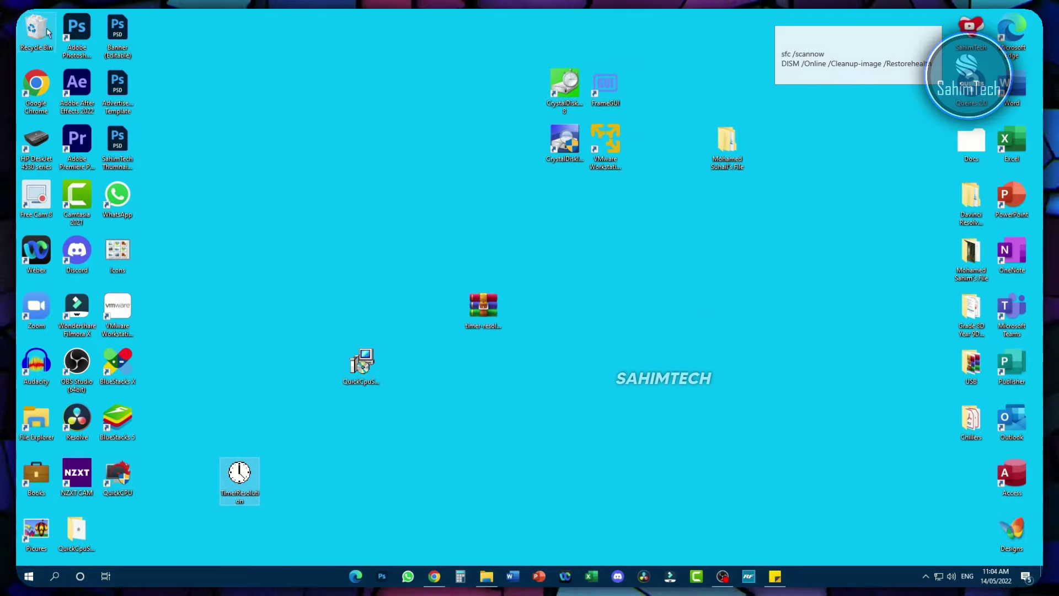
Empty the Recycle Bin, permanently deleting the QuickCpuSetup64 archive.
{"action": "right_click", "coordinate": [37, 28]}
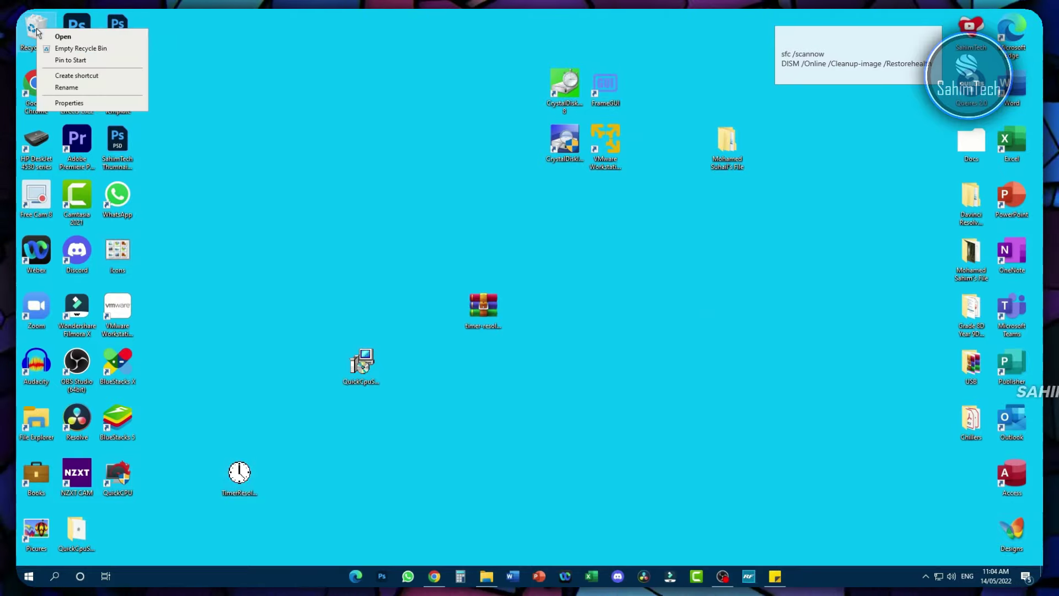
{"action": "left_click", "coordinate": [91, 49]}
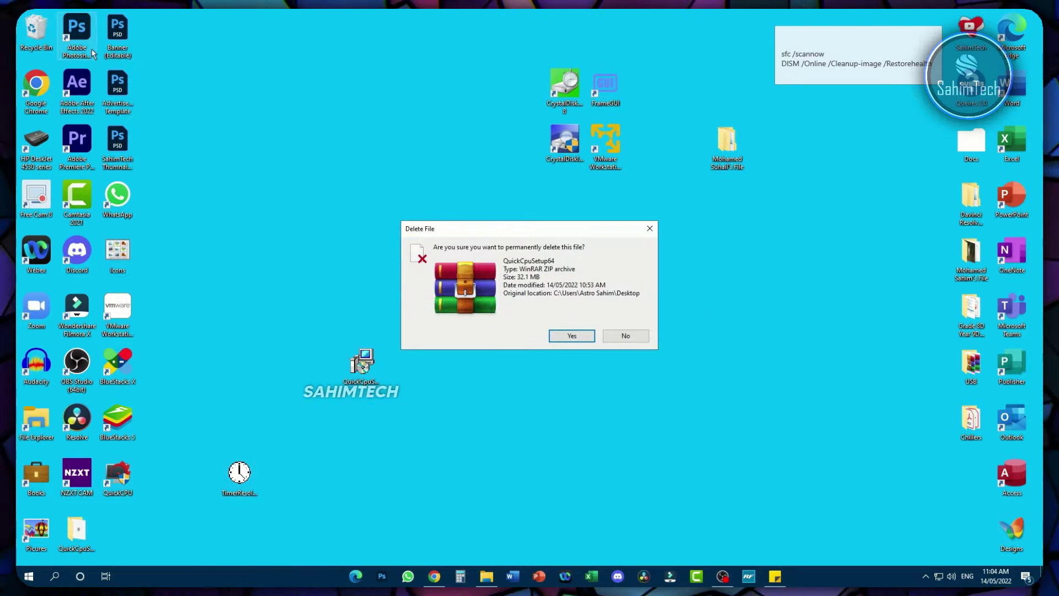
{"action": "left_click", "coordinate": [571, 336]}
Open the computer's power options.
{"action": "key", "text": "super"}
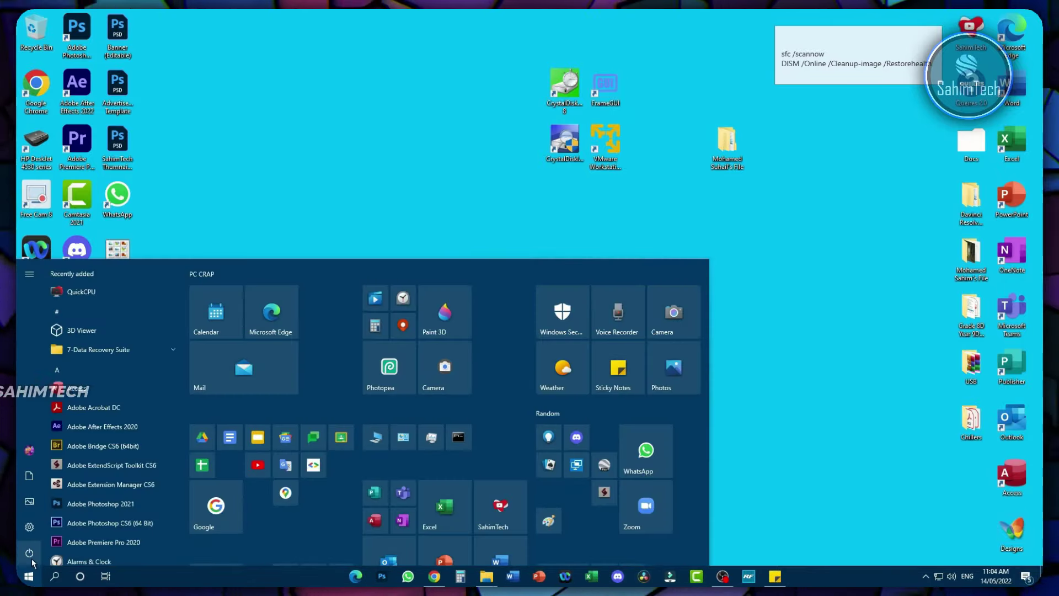
{"action": "left_click", "coordinate": [24, 557]}
{"action": "left_click", "coordinate": [101, 515]}
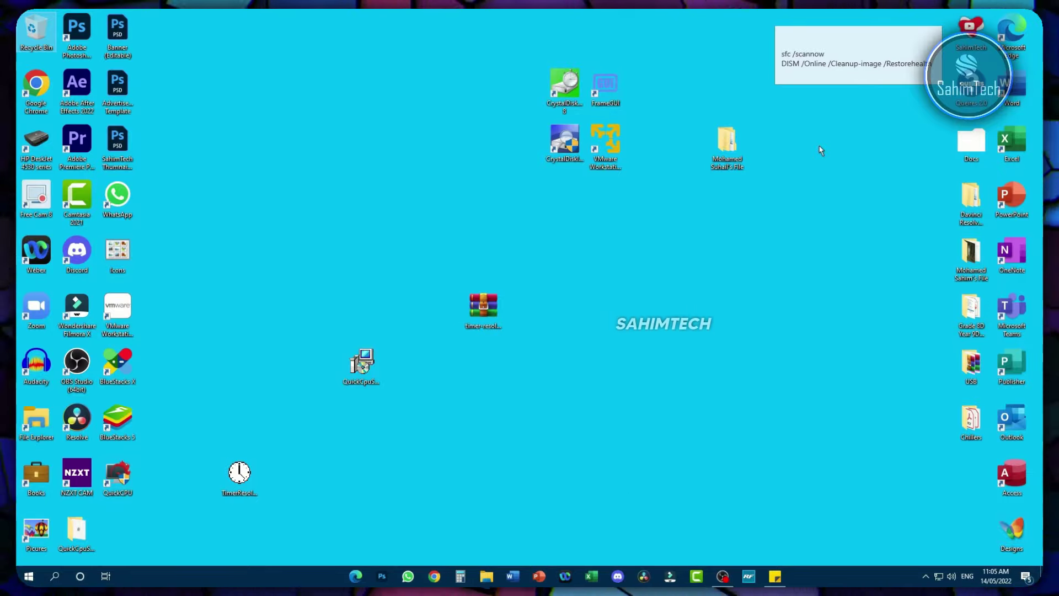
Open Command Prompt as administrator and move its window toward the middle of the desktop.
{"action": "left_click_drag", "start_coordinate": [782, 53], "coordinate": [825, 53]}
{"action": "left_click", "coordinate": [55, 577]}
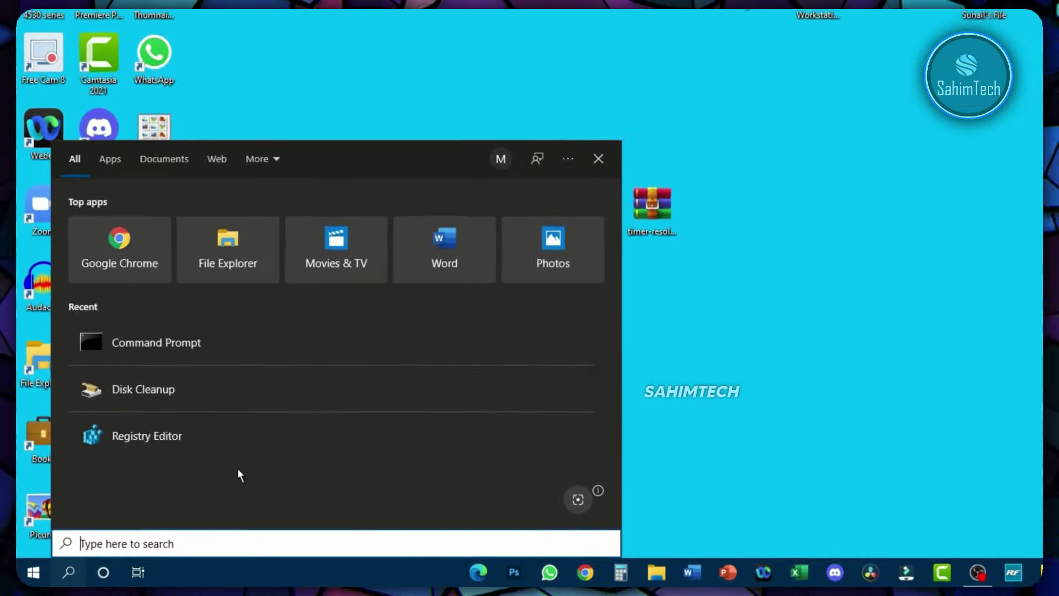
{"action": "type", "text": "cmd"}
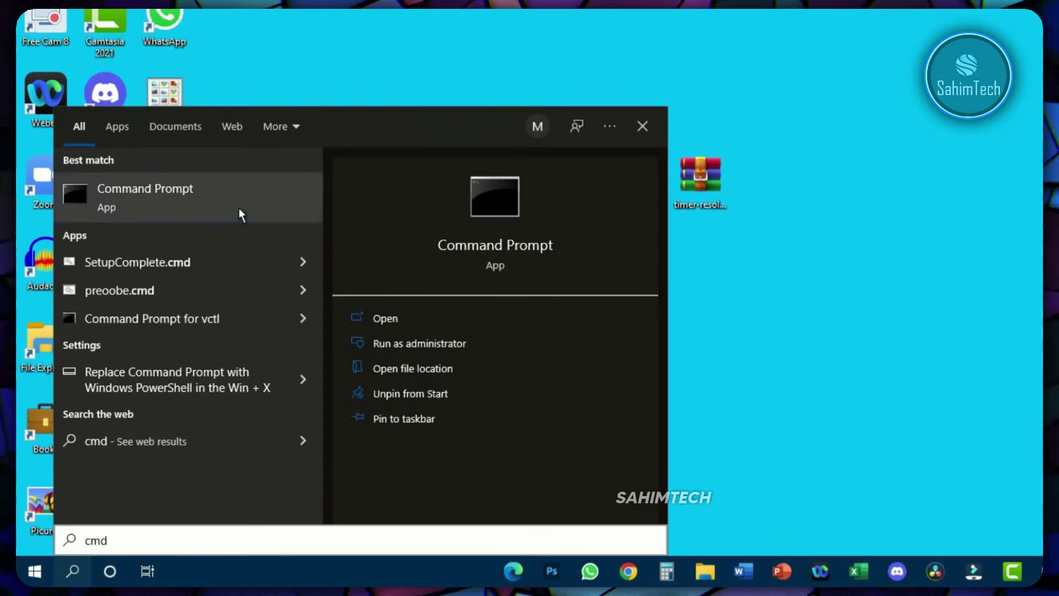
{"action": "right_click", "coordinate": [238, 209]}
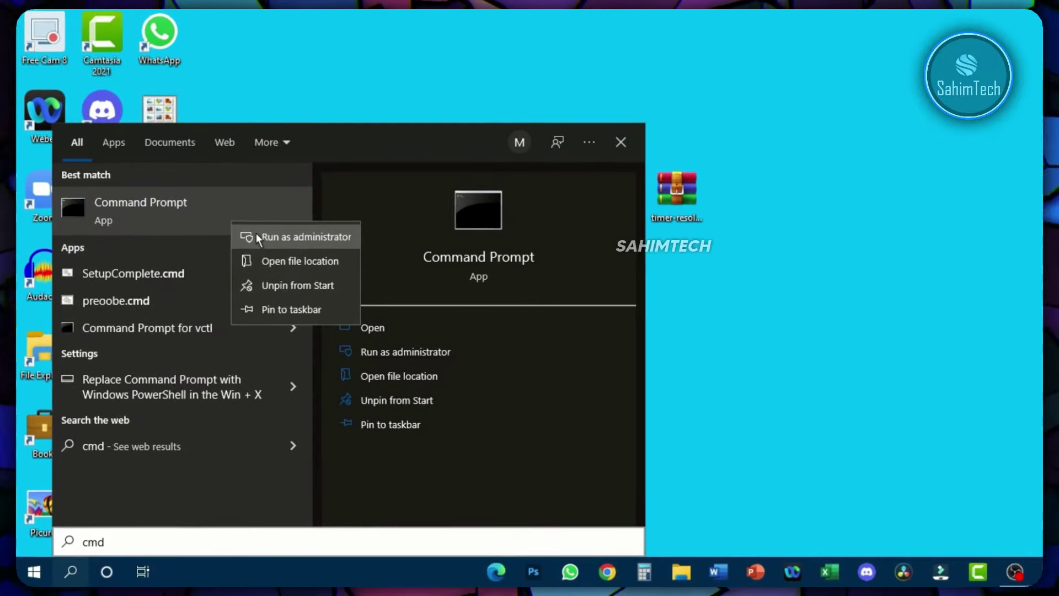
{"action": "left_click", "coordinate": [256, 238]}
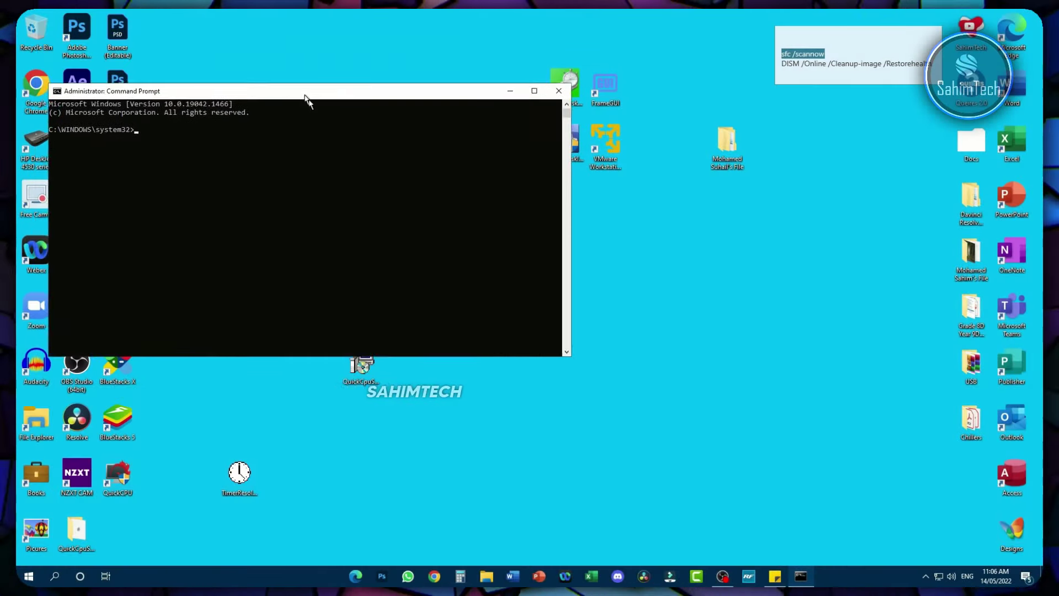
{"action": "left_click_drag", "start_coordinate": [306, 99], "coordinate": [539, 159]}
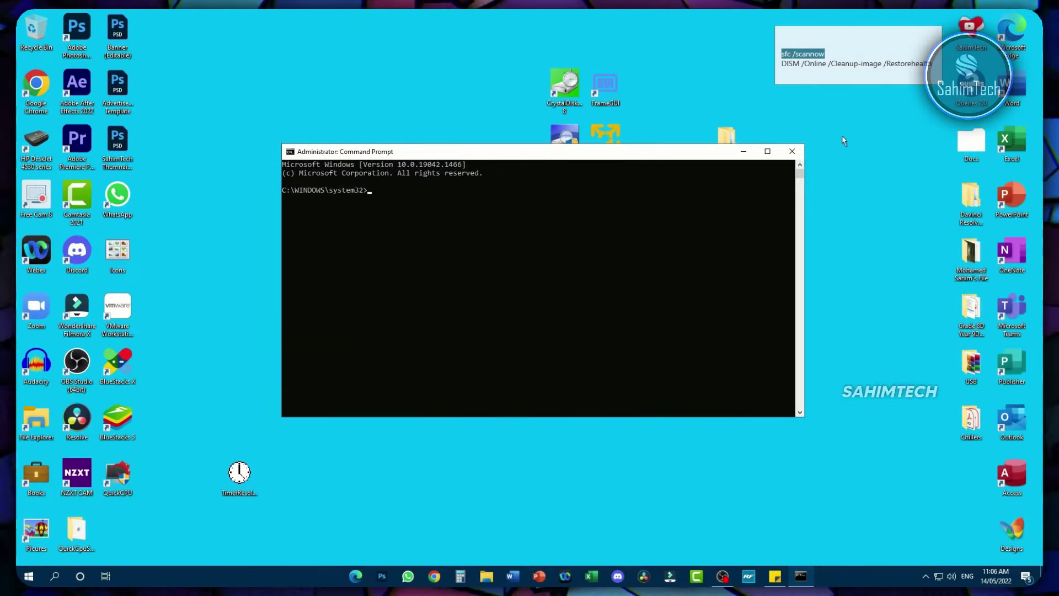
Copy sfc /scannow from the sticky note and run it in the administrator Command Prompt.
{"action": "left_click", "coordinate": [875, 71]}
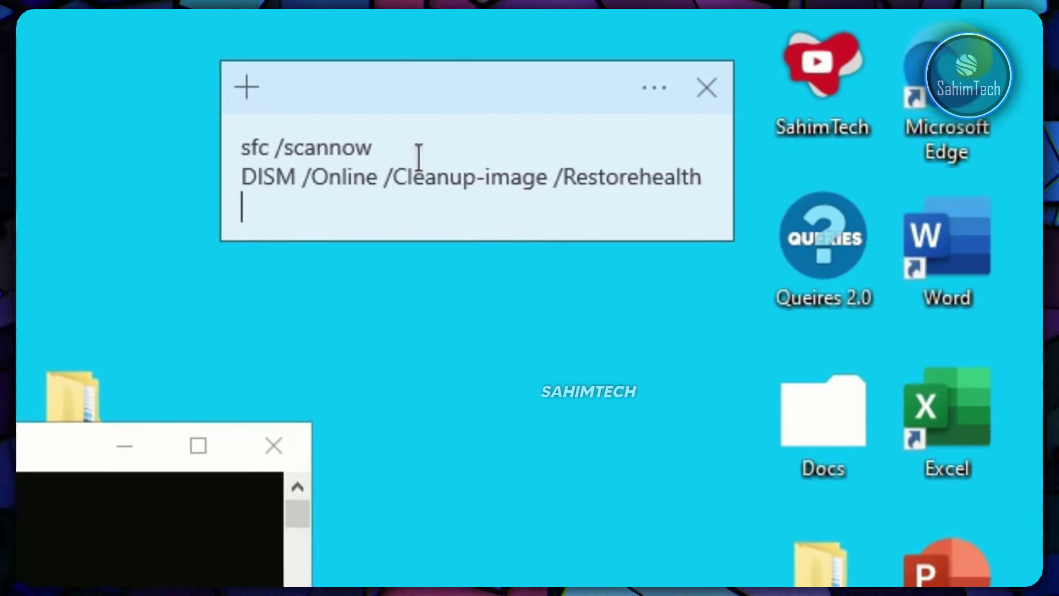
{"action": "left_click_drag", "start_coordinate": [374, 147], "coordinate": [330, 147]}
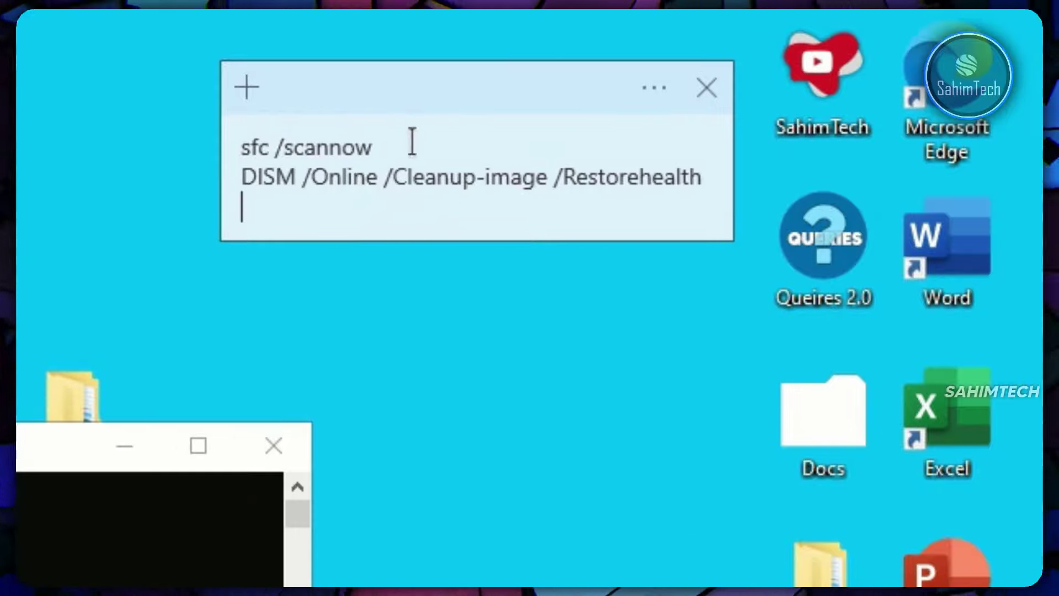
{"action": "left_click", "coordinate": [445, 144]}
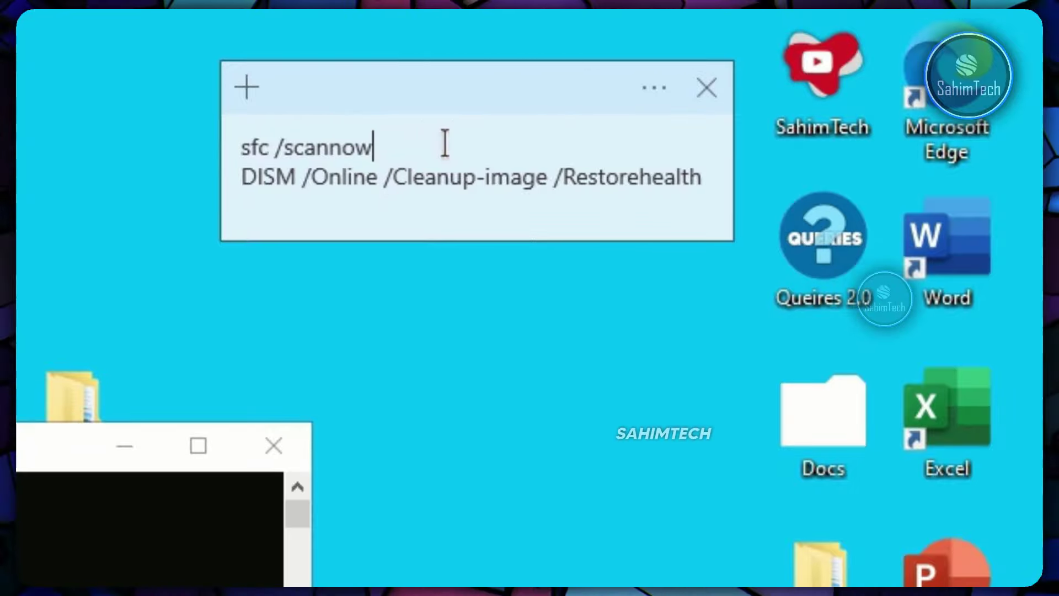
{"action": "left_click_drag", "start_coordinate": [444, 144], "coordinate": [243, 149]}
{"action": "right_click", "coordinate": [306, 148]}
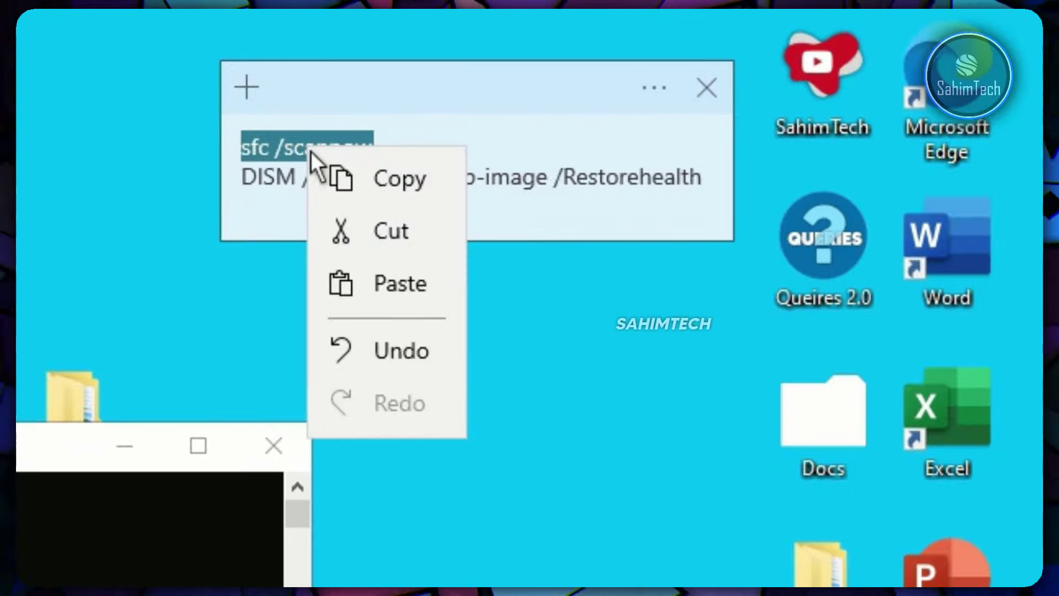
{"action": "left_click", "coordinate": [380, 193]}
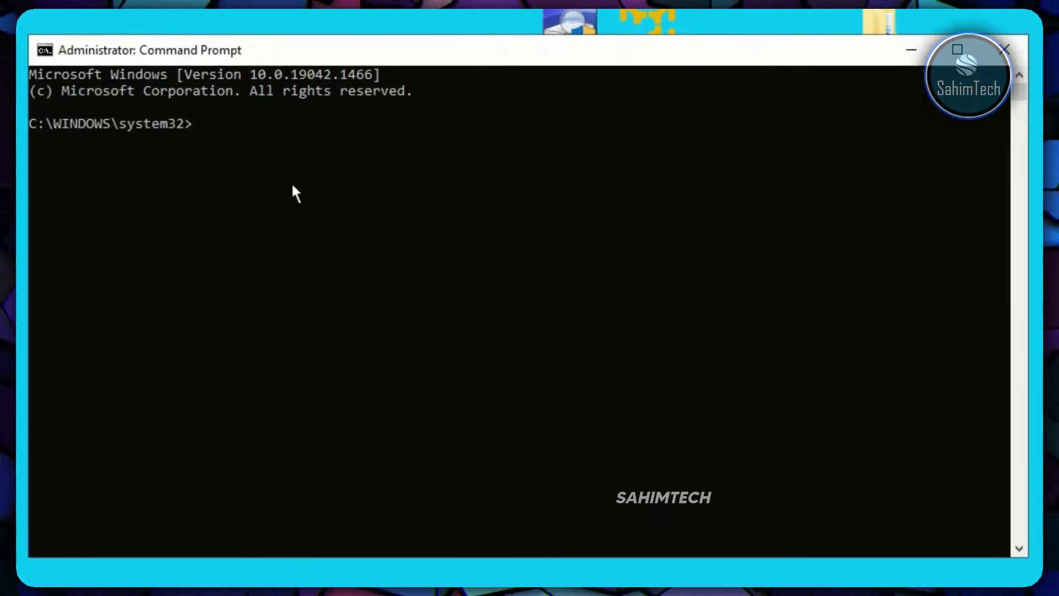
{"action": "right_click", "coordinate": [291, 182]}
{"action": "key", "text": "Return"}
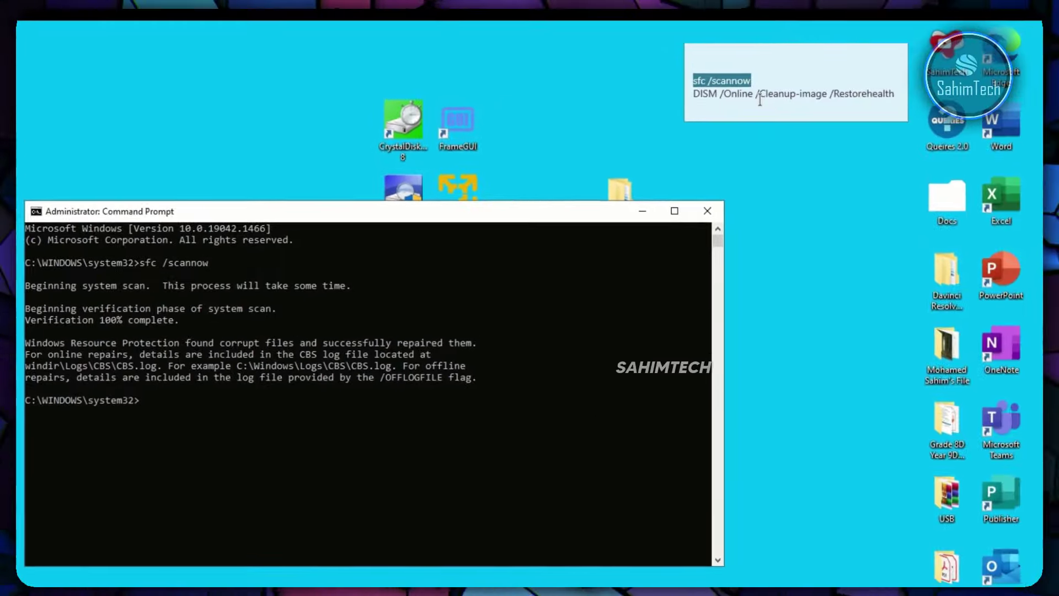
Copy DISM /Online /Cleanup-image /Restorehealth from the sticky note, run it in Command Prompt, and close the window when the command finishes.
{"action": "triple_click", "coordinate": [759, 97]}
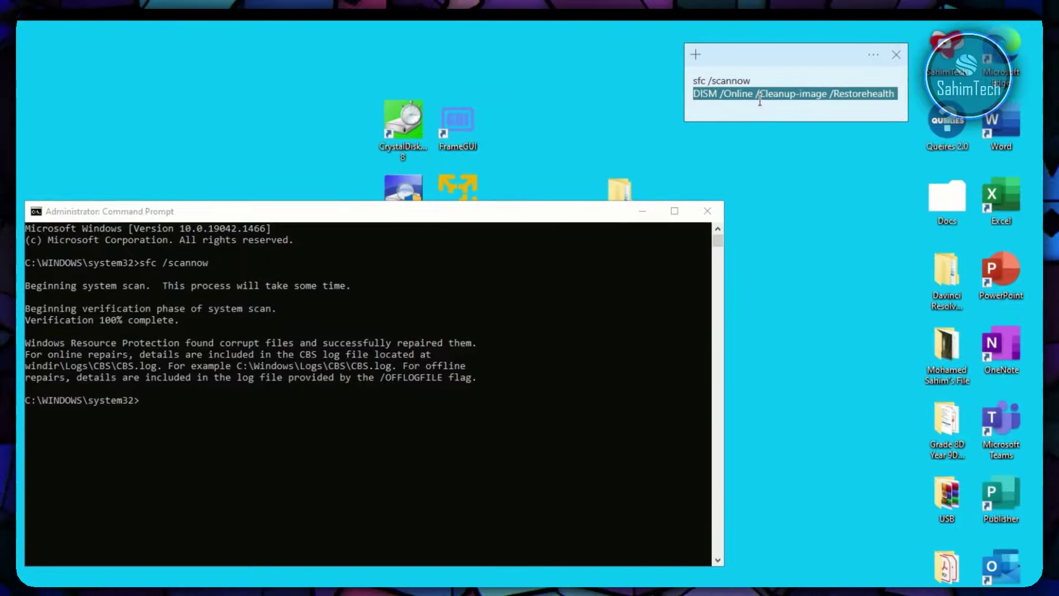
{"action": "right_click", "coordinate": [760, 101]}
{"action": "left_click", "coordinate": [799, 111]}
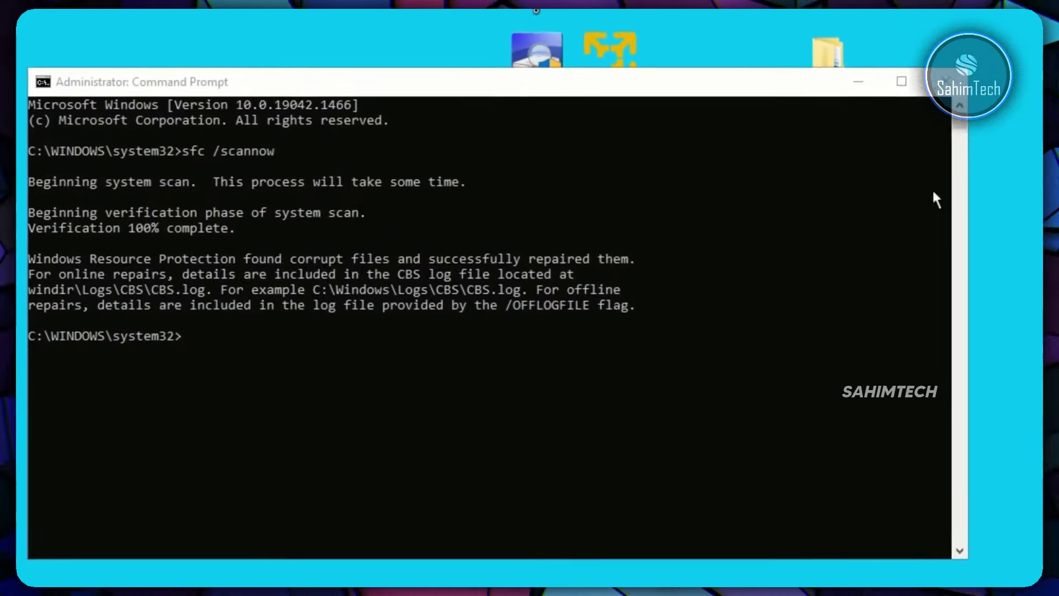
{"action": "right_click", "coordinate": [231, 333]}
{"action": "key", "text": "Return"}
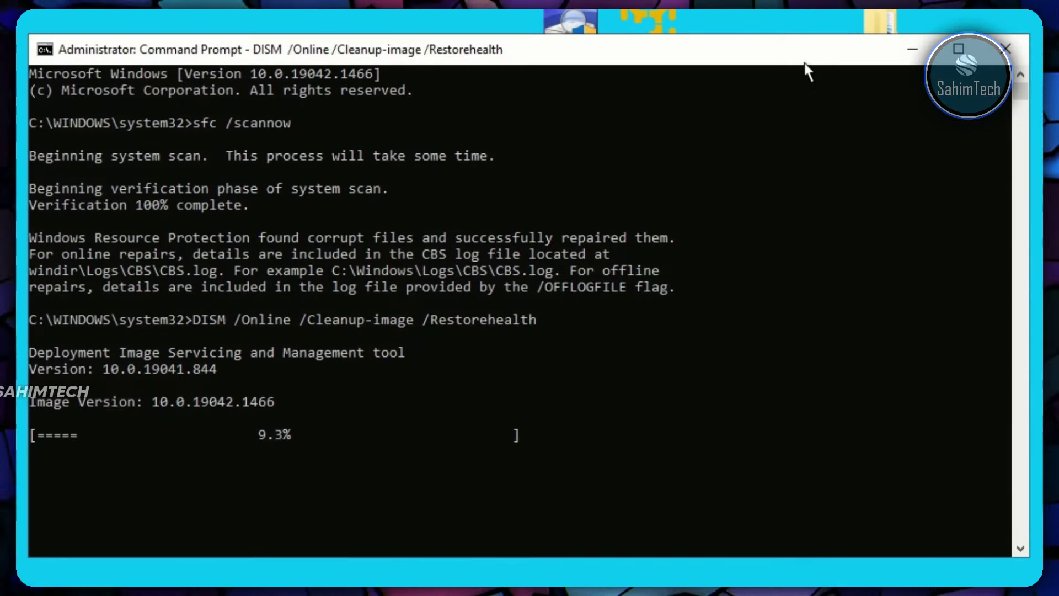
{"action": "key", "text": "Return"}
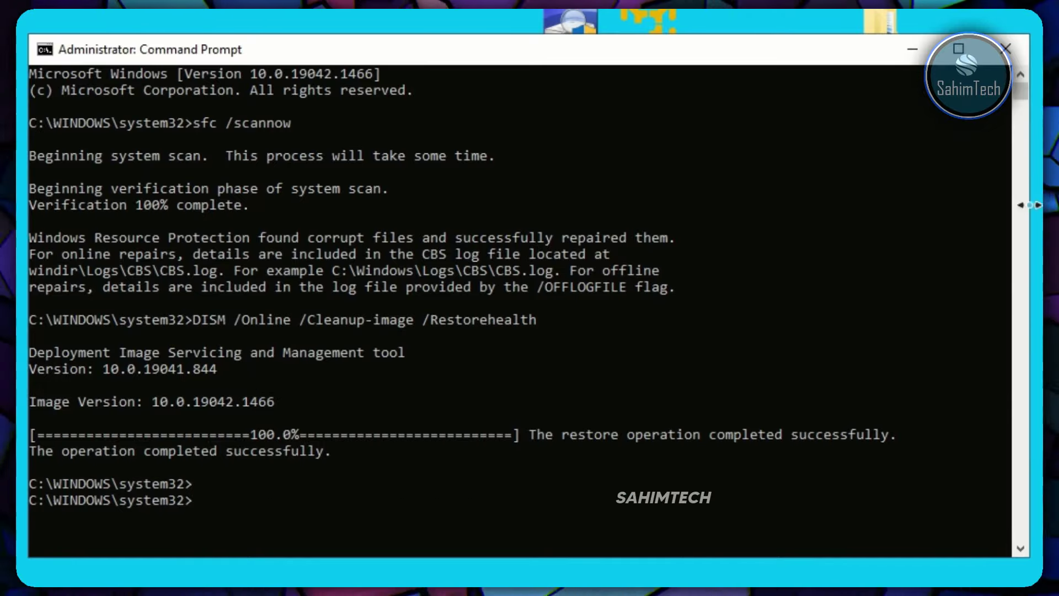
{"action": "left_click", "coordinate": [1022, 58]}
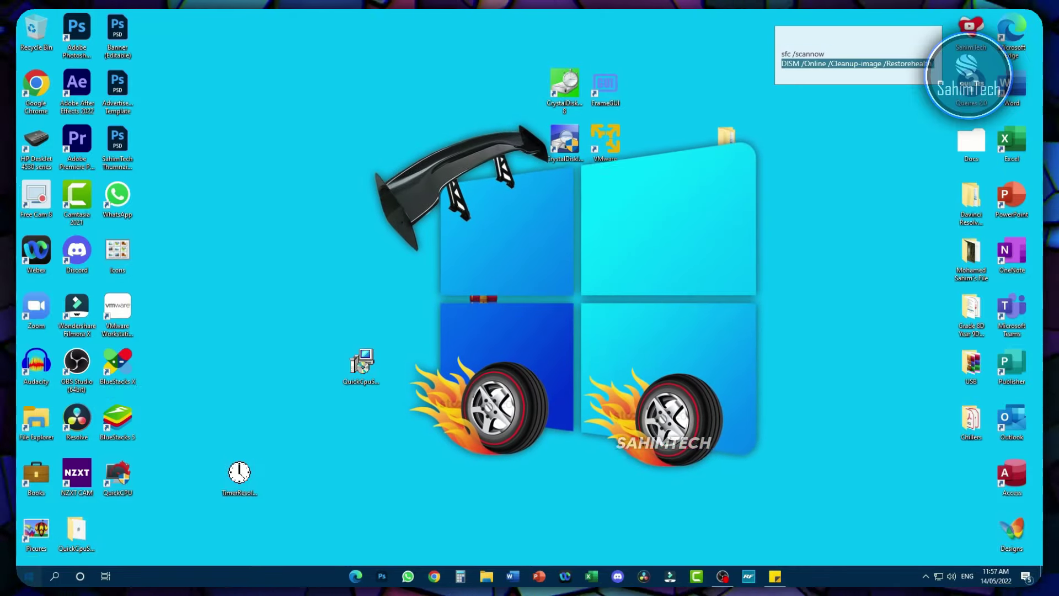
View the Restart choice in the computer's power options and return to the desktop without restarting.
{"action": "left_click", "coordinate": [28, 576]}
{"action": "left_click", "coordinate": [29, 553]}
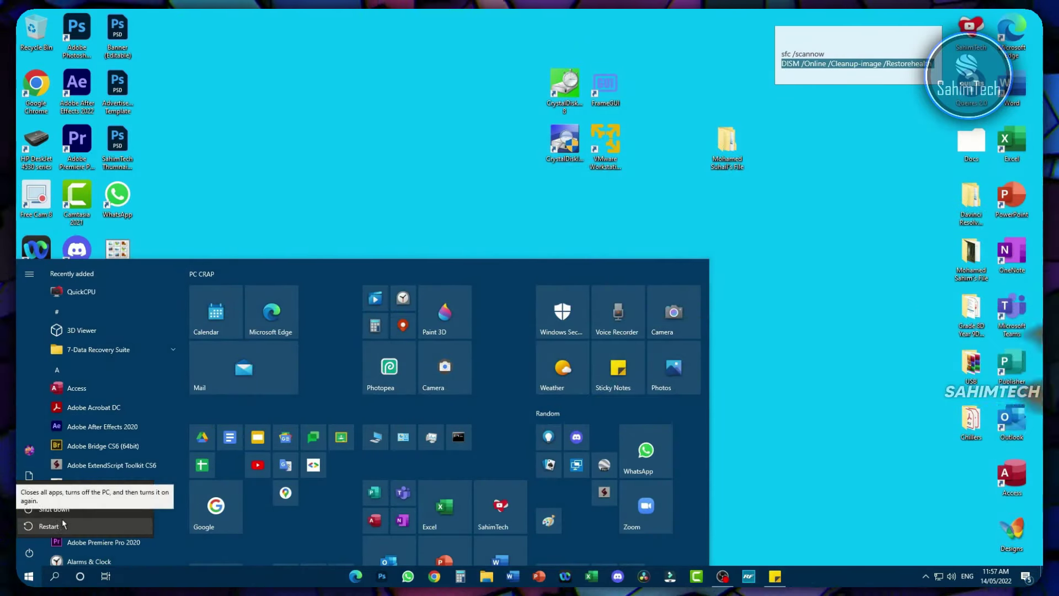
{"action": "left_click", "coordinate": [837, 234]}
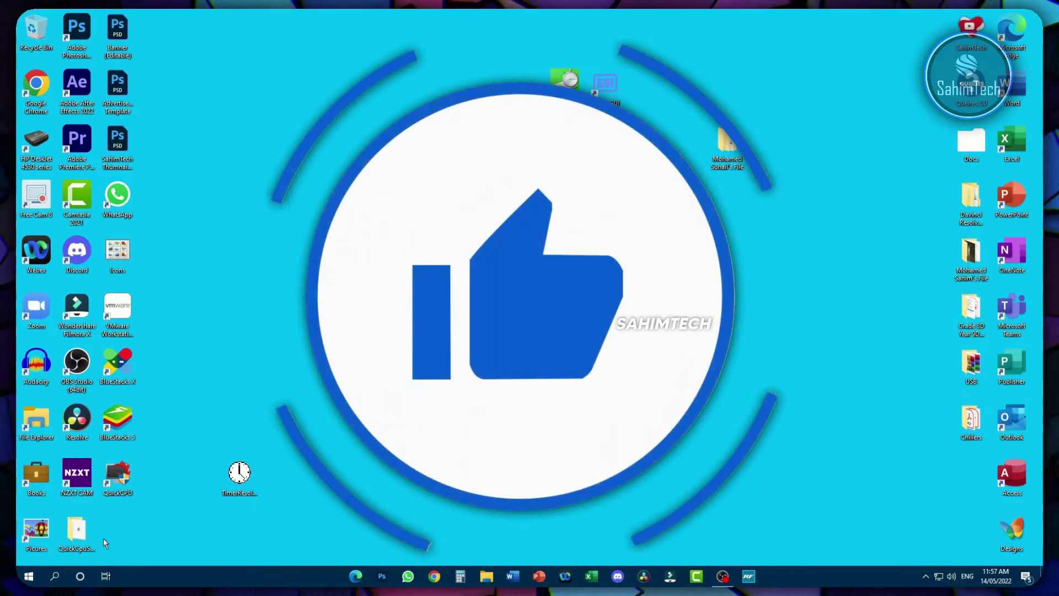
{"action": "left_click", "coordinate": [30, 580]}
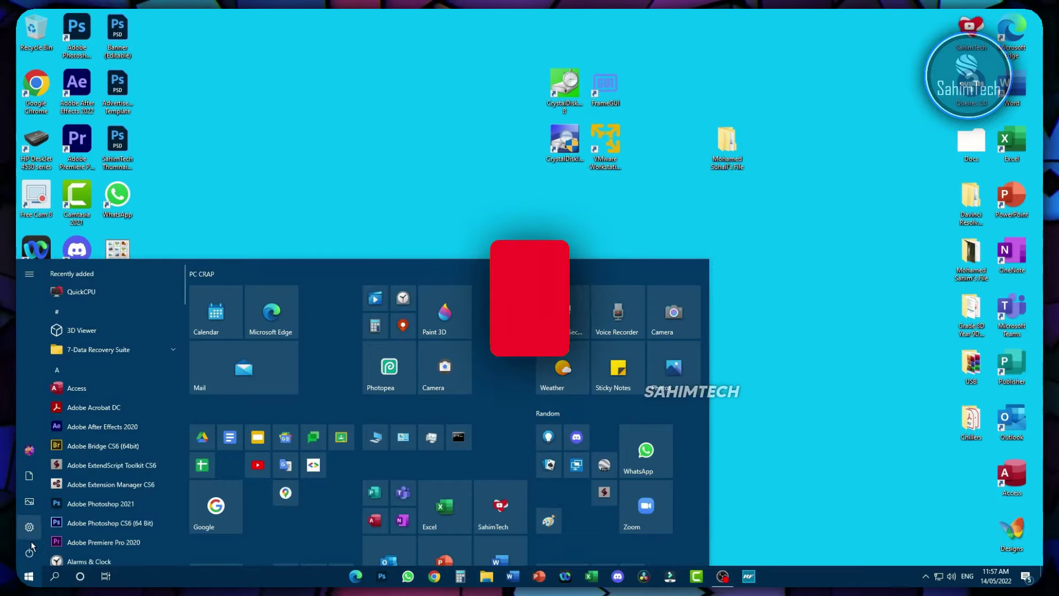
{"action": "key", "text": "Escape"}
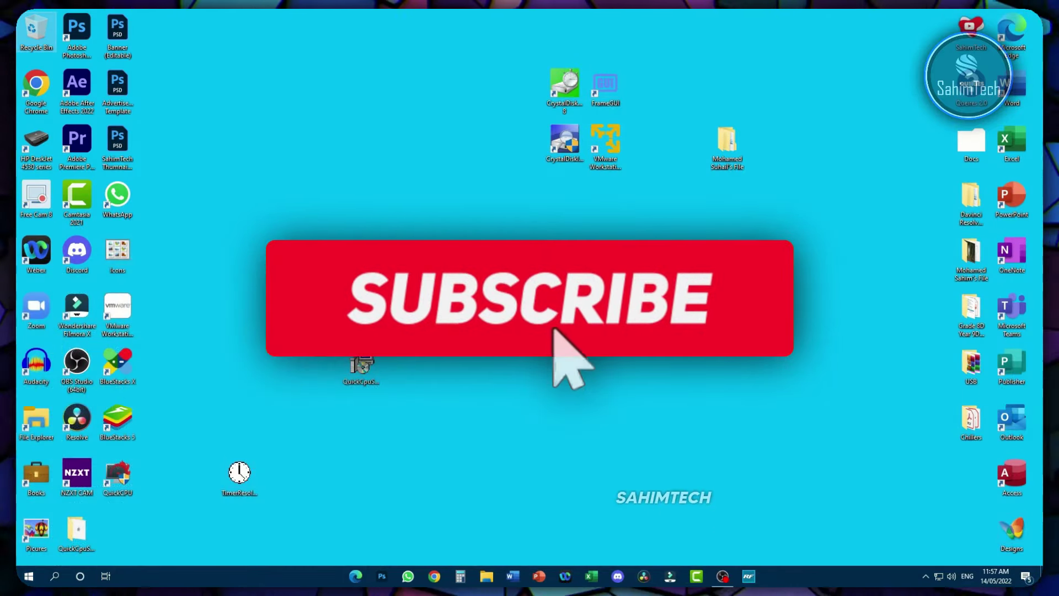